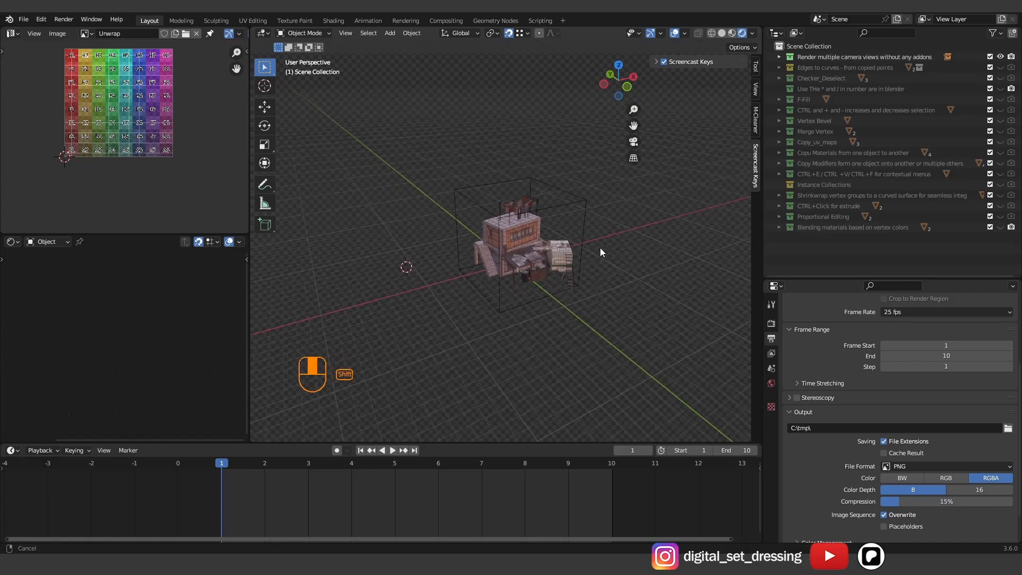
pyautogui.press('KP_7')
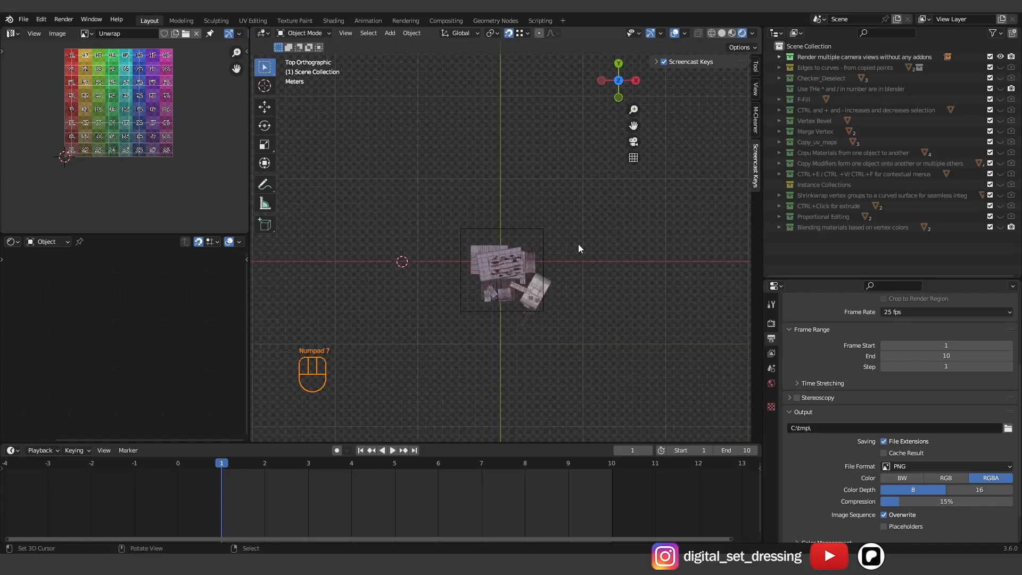
pyautogui.press('KP_1')
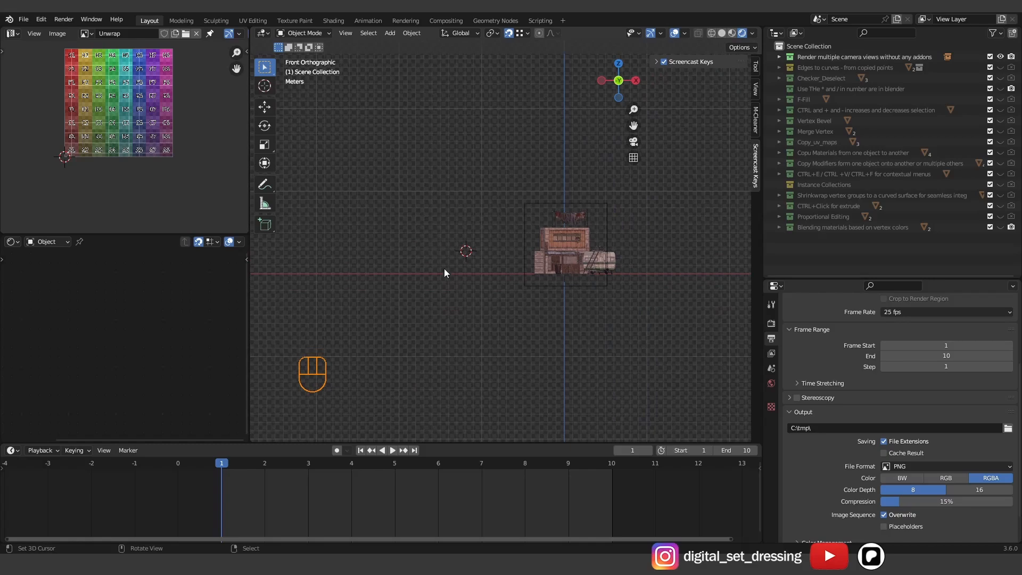
pyautogui.moveTo(436, 251); pyautogui.dragTo(498, 311, button='middle')
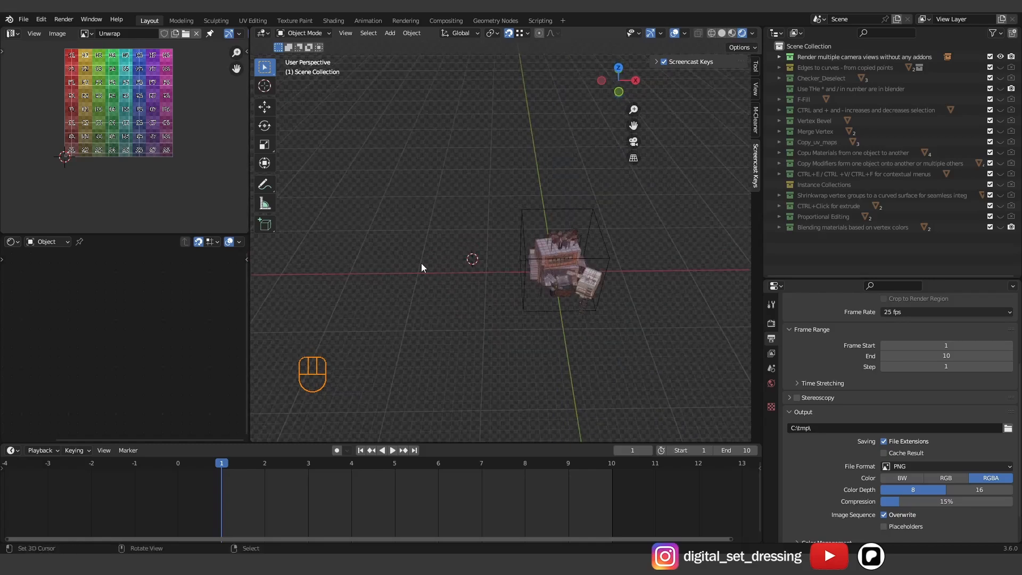
pyautogui.keyDown('shift'); pyautogui.moveTo(544, 272); pyautogui.dragTo(574, 376, button='middle'); pyautogui.keyUp('shift')
pyautogui.keyDown('shift'); pyautogui.moveTo(522, 314); pyautogui.dragTo(587, 291, button='middle'); pyautogui.keyUp('shift')
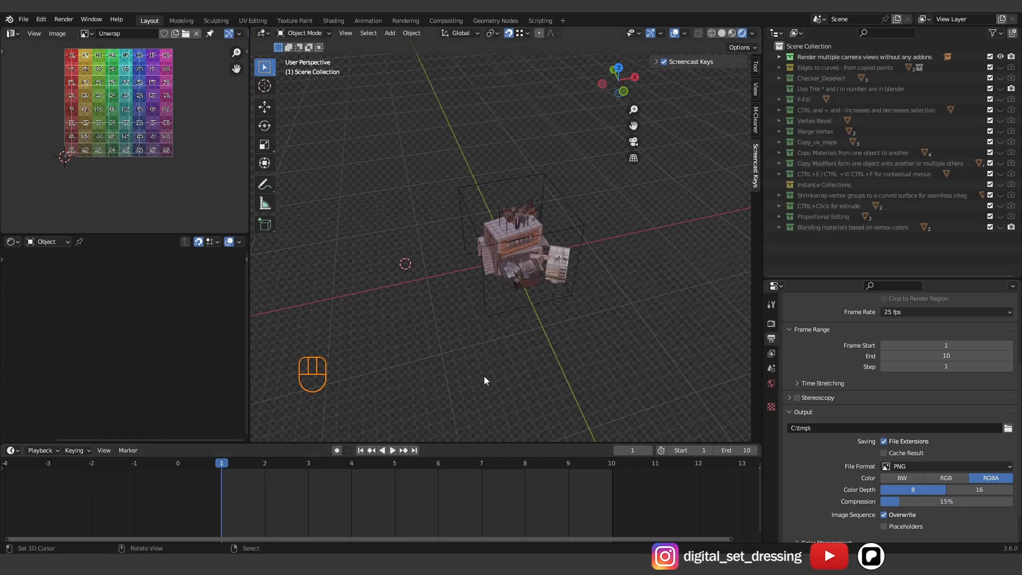
pyautogui.moveTo(483, 376); pyautogui.dragTo(495, 355, button='middle')
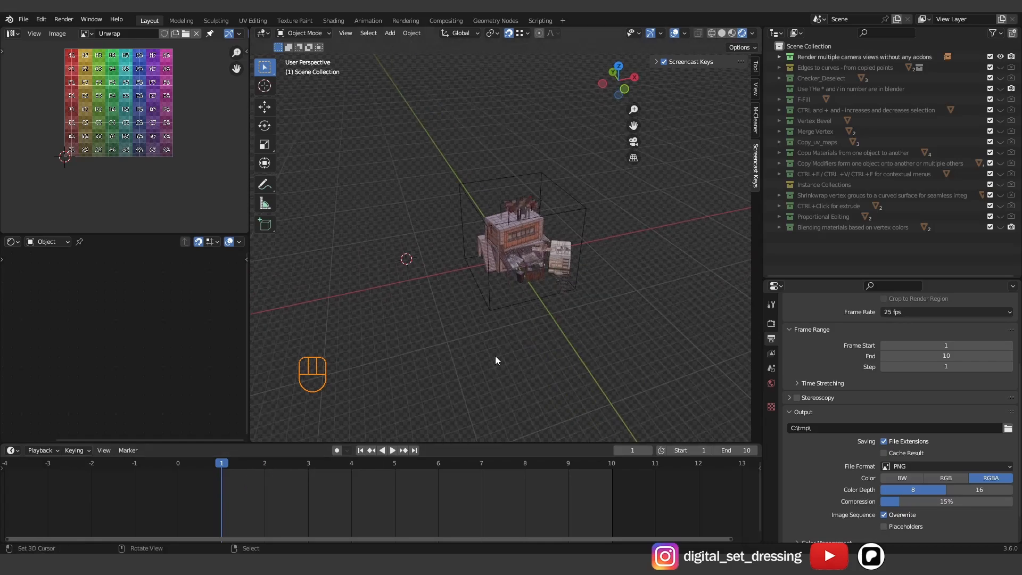
# - Add a camera from the front view and, in top view, rotate and move it to the building's left side, facing the building
pyautogui.press('KP_1')
pyautogui.hotkey('shift', 'a')
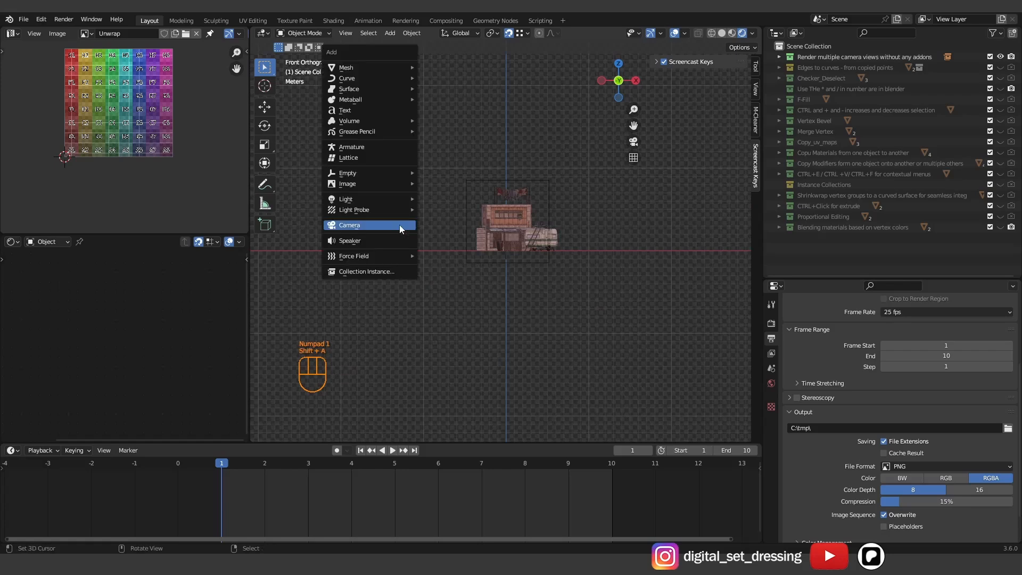
pyautogui.click(401, 225)
pyautogui.press('KP_7')
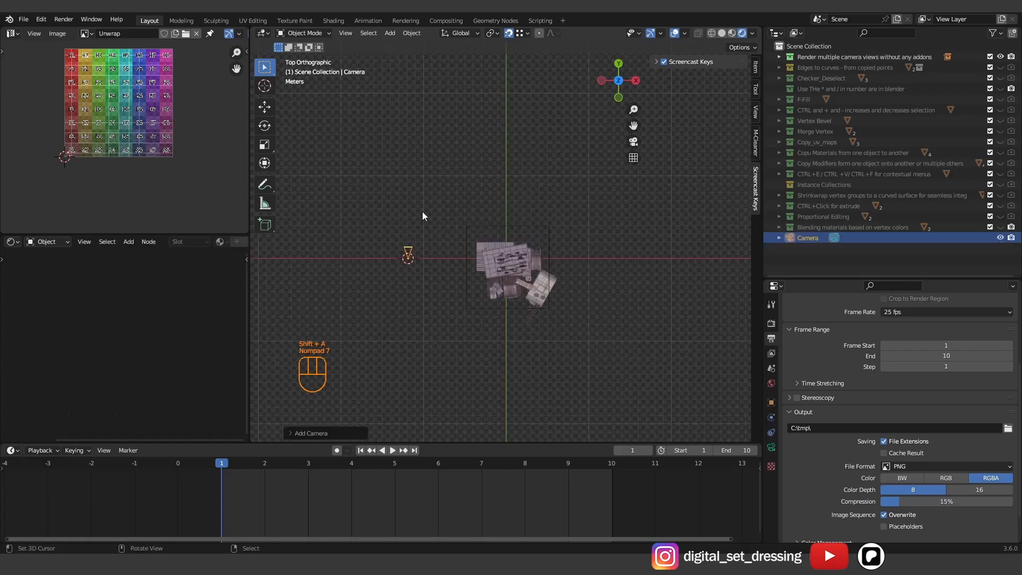
pyautogui.press('r')
pyautogui.click(436, 330)
pyautogui.press('g')
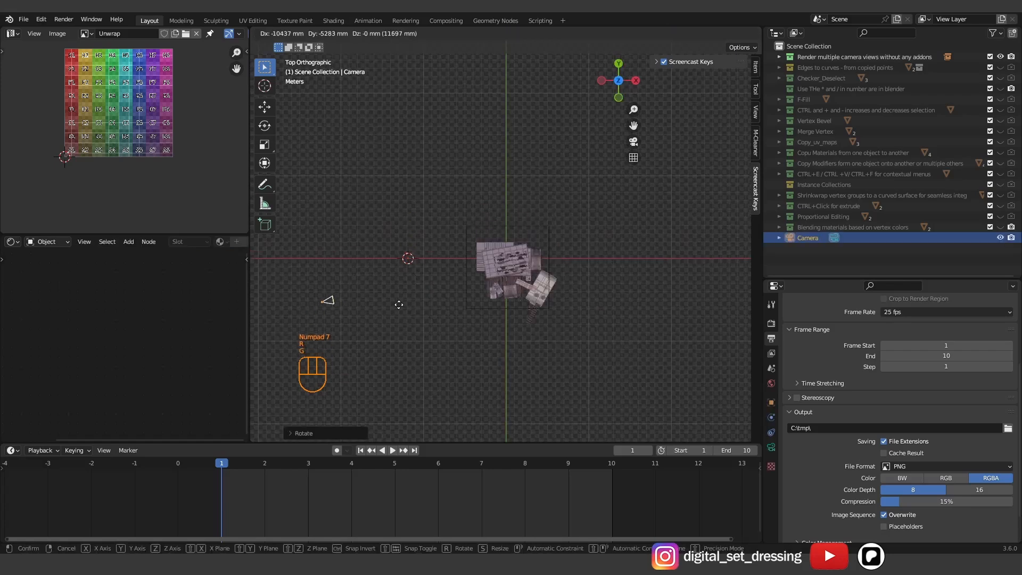
pyautogui.click(366, 309)
# - Duplicate the camera to the building's right side and rotate the copy to face the building
pyautogui.hotkey('shift', 'd')
pyautogui.click(732, 319)
pyautogui.press('r')
pyautogui.click(608, 289)
# - Duplicate the right camera to a spot in front of the building and rotate the copy to face the building
pyautogui.hotkey('shift', 'd')
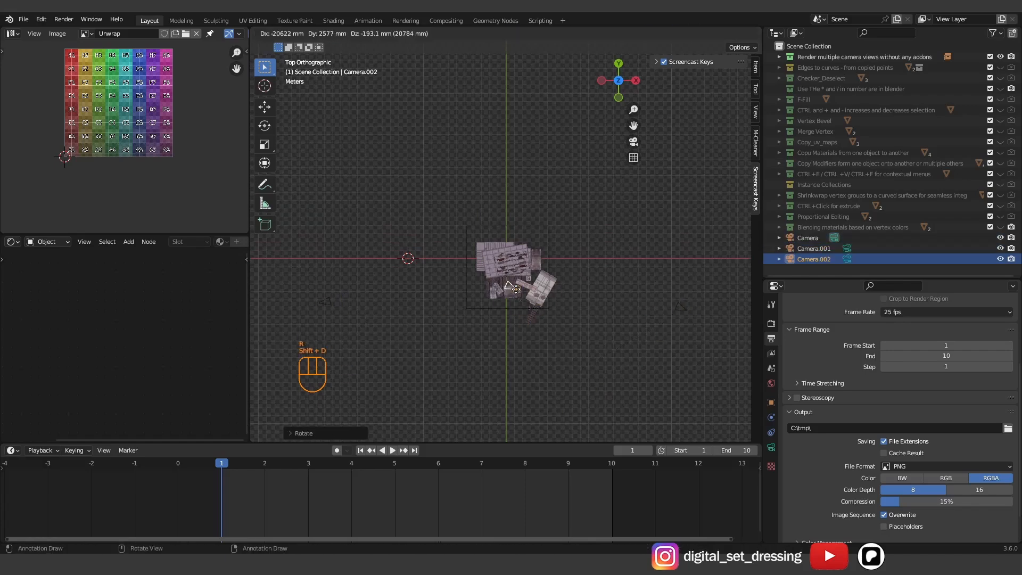
pyautogui.click(501, 425)
pyautogui.press('r')
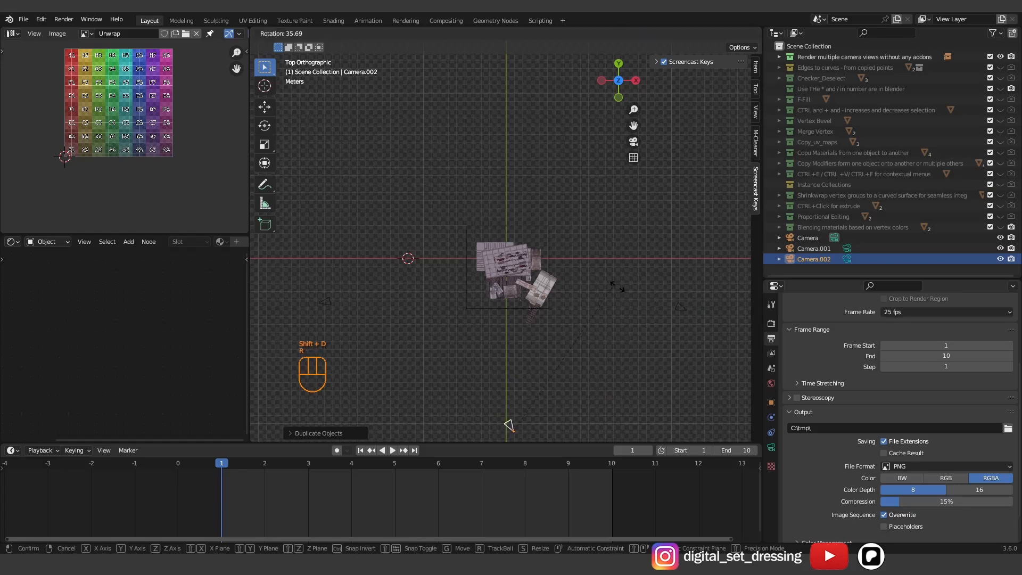
pyautogui.click(652, 369)
pyautogui.scroll(-1, 645, 373)
pyautogui.keyDown('shift'); pyautogui.moveTo(636, 366); pyautogui.dragTo(634, 318, button='middle'); pyautogui.keyUp('shift')
pyautogui.press('g')
pyautogui.rightClick(394, 228)
# - Look through the left camera and the front camera in turn to check how each frames the building
pyautogui.click(345, 245)
pyautogui.press('ctrl+KP_0')
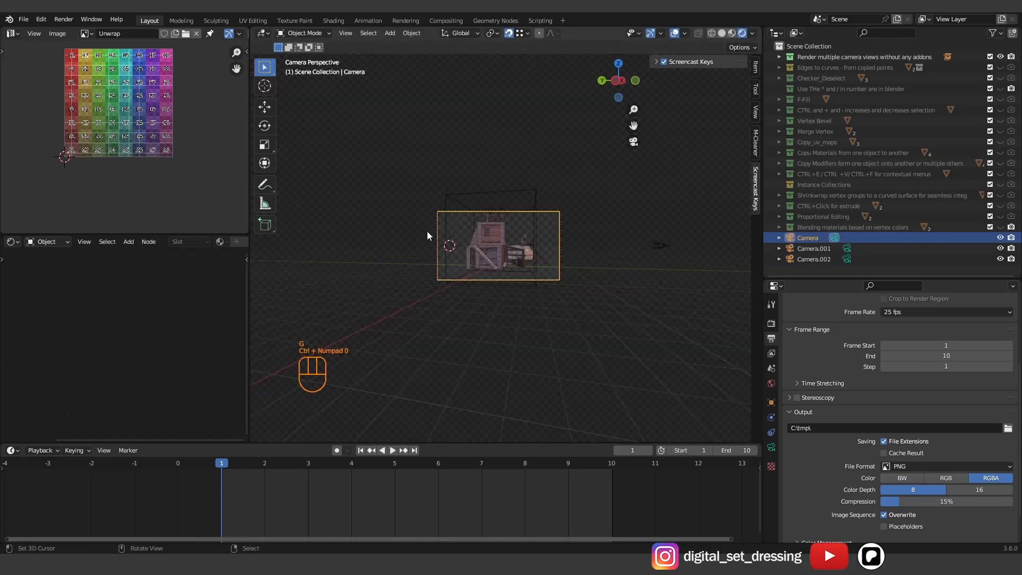
pyautogui.click(661, 245)
pyautogui.press('ctrl+KP_0')
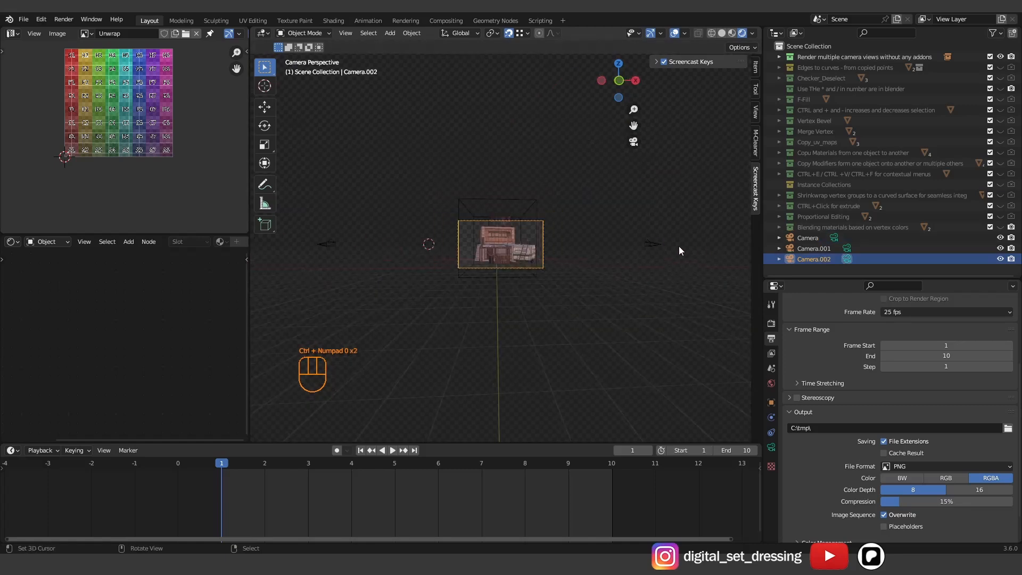
# - Look through the right camera and move it along the global Y axis until the building sits inside its frame
pyautogui.click(653, 246)
pyautogui.press('ctrl+KP_0')
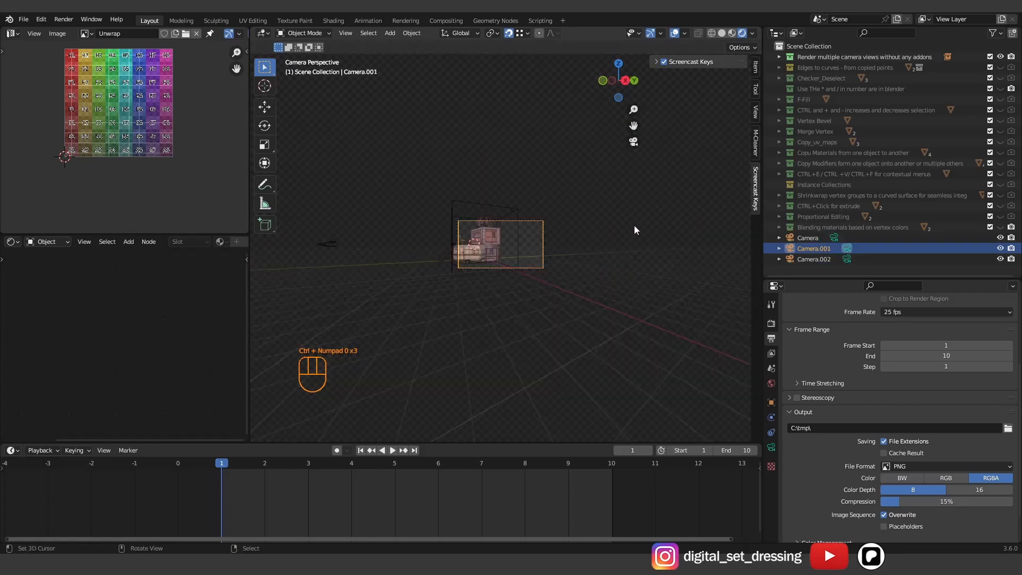
pyautogui.press('g')
pyautogui.press('x')
pyautogui.press('y')
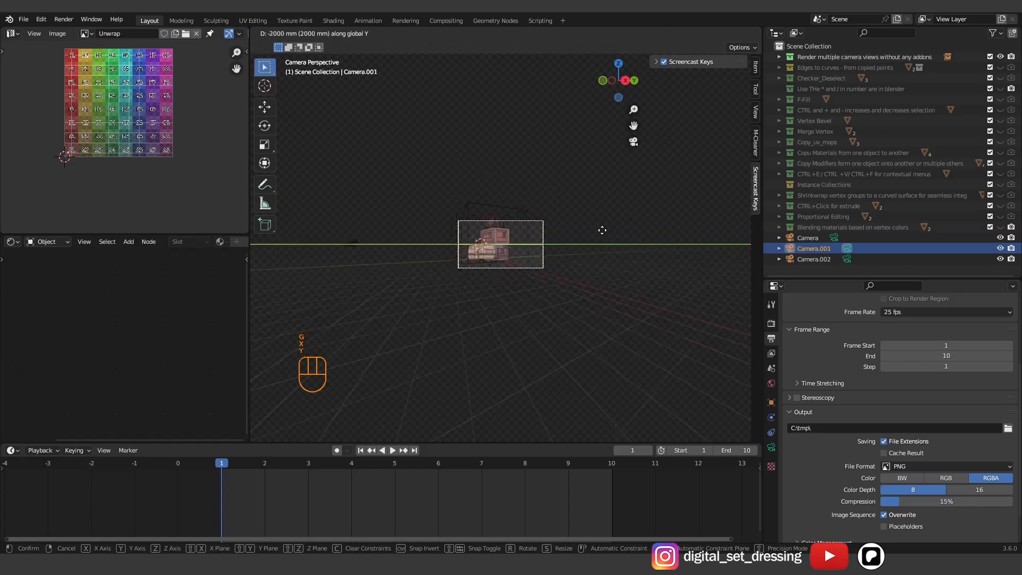
pyautogui.click(574, 225)
pyautogui.moveTo(574, 225); pyautogui.dragTo(609, 266, button='middle')
pyautogui.press('KP_5')
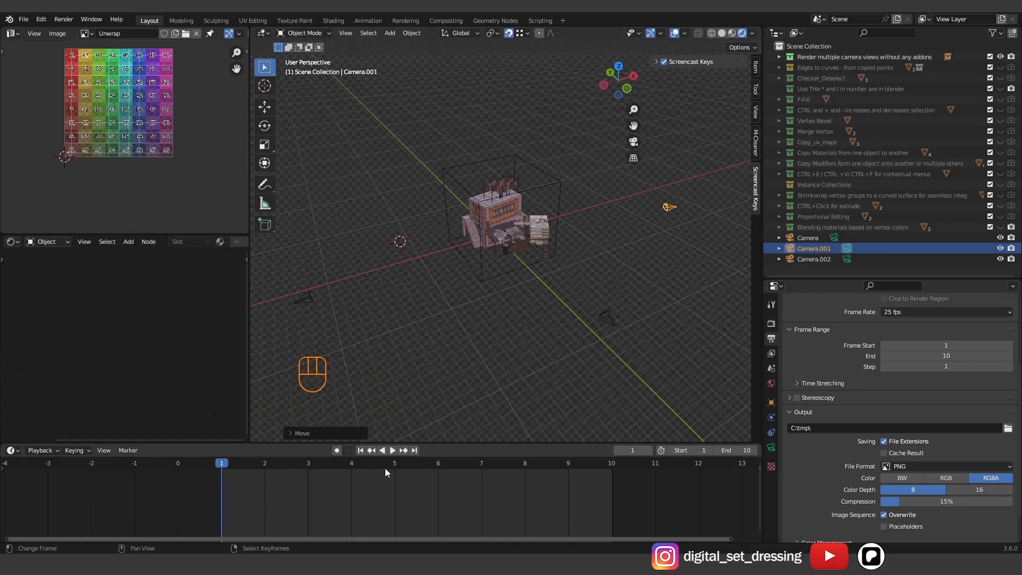
# - Set the end frame to 3 and fit the timeline to the shortened frame range
pyautogui.moveTo(740, 451); pyautogui.dragTo(734, 446)
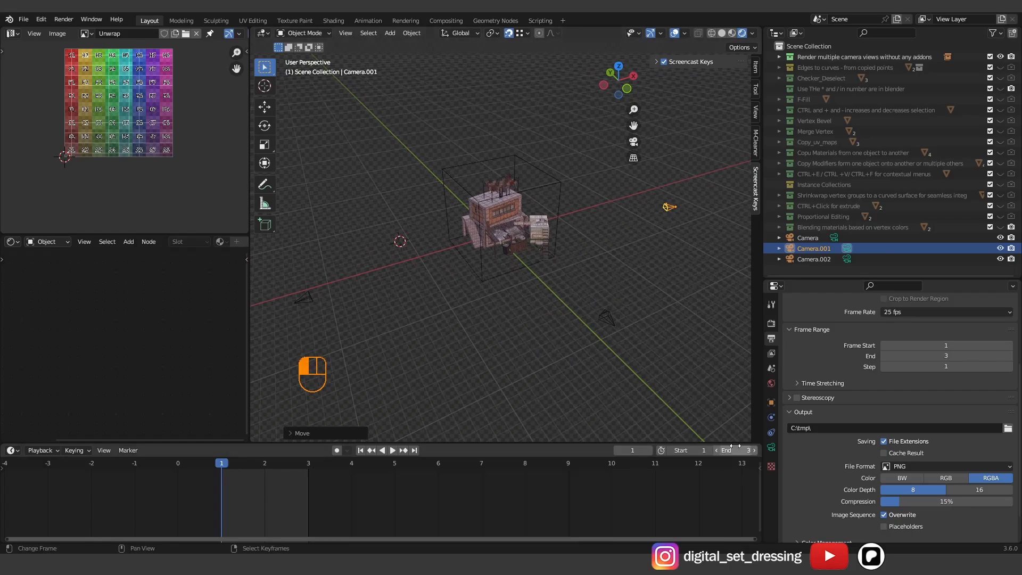
pyautogui.press('Home')
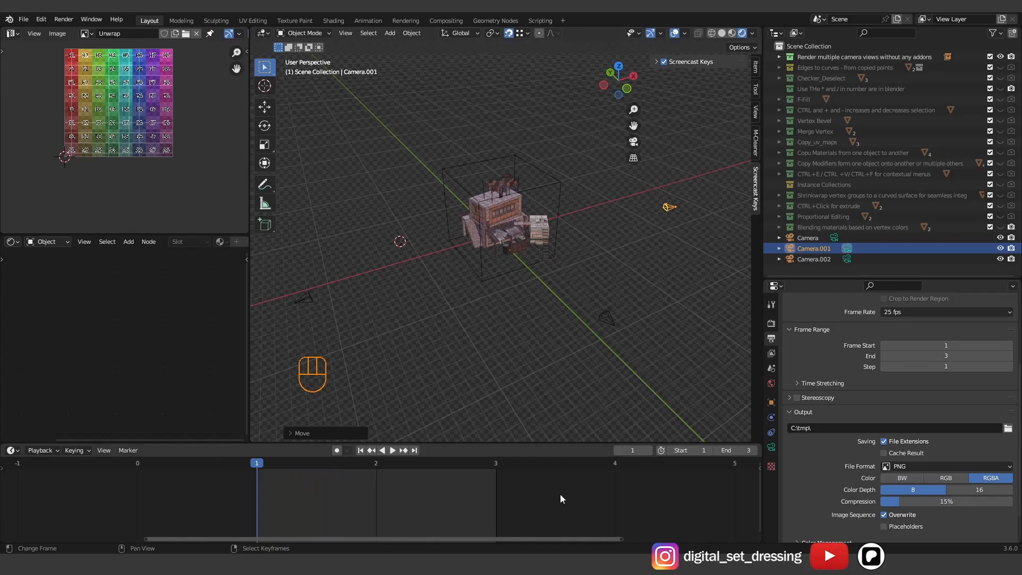
pyautogui.moveTo(560, 496); pyautogui.dragTo(628, 498, button='middle')
# - Bind the left camera to a timeline marker at frame 1
pyautogui.click(302, 294)
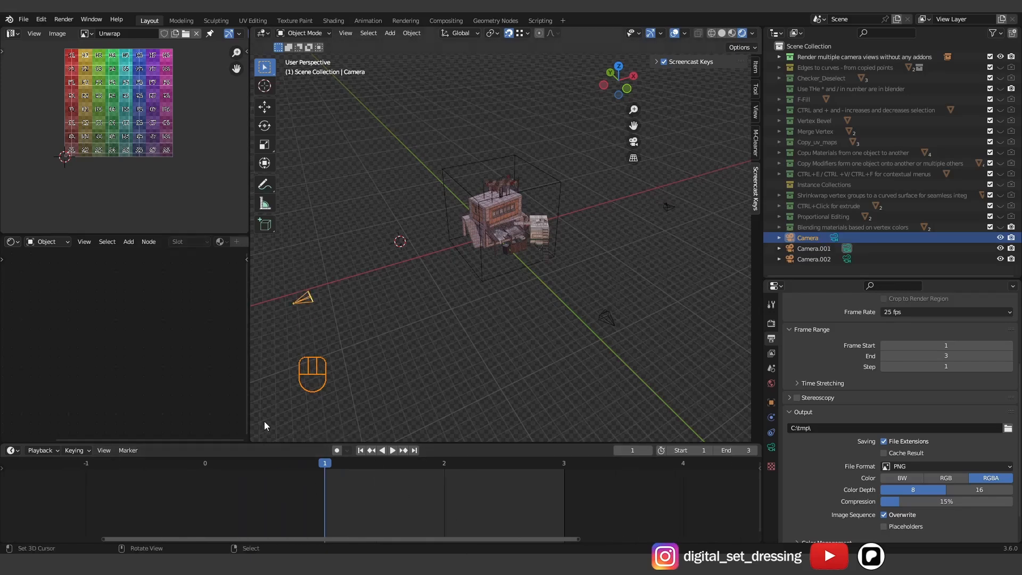
pyautogui.click(128, 450)
pyautogui.click(167, 349)
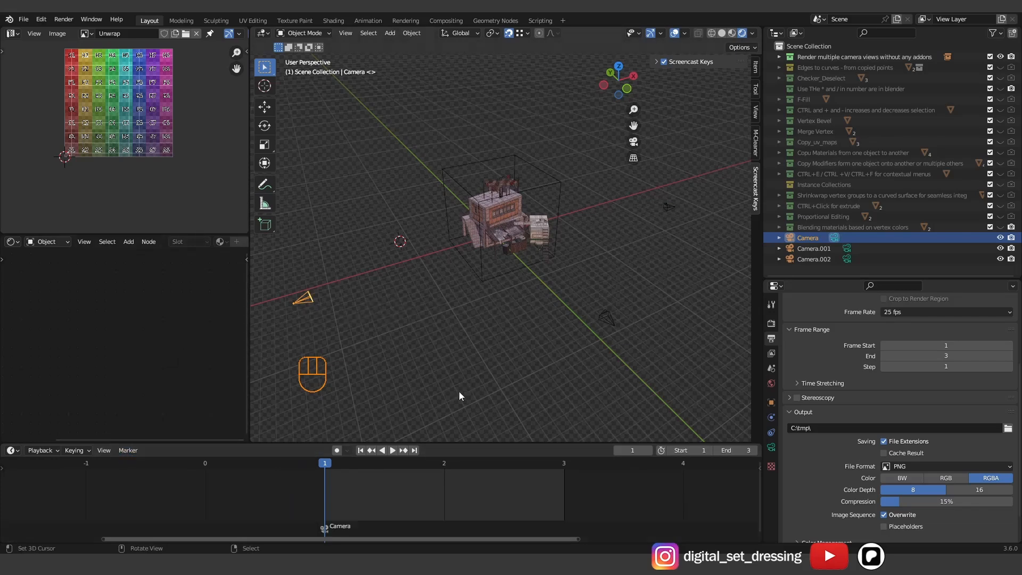
# - Bind the front camera to a timeline marker at frame 2
pyautogui.click(441, 470)
pyautogui.press('space')
pyautogui.press('space')
pyautogui.click(610, 320)
pyautogui.click(128, 450)
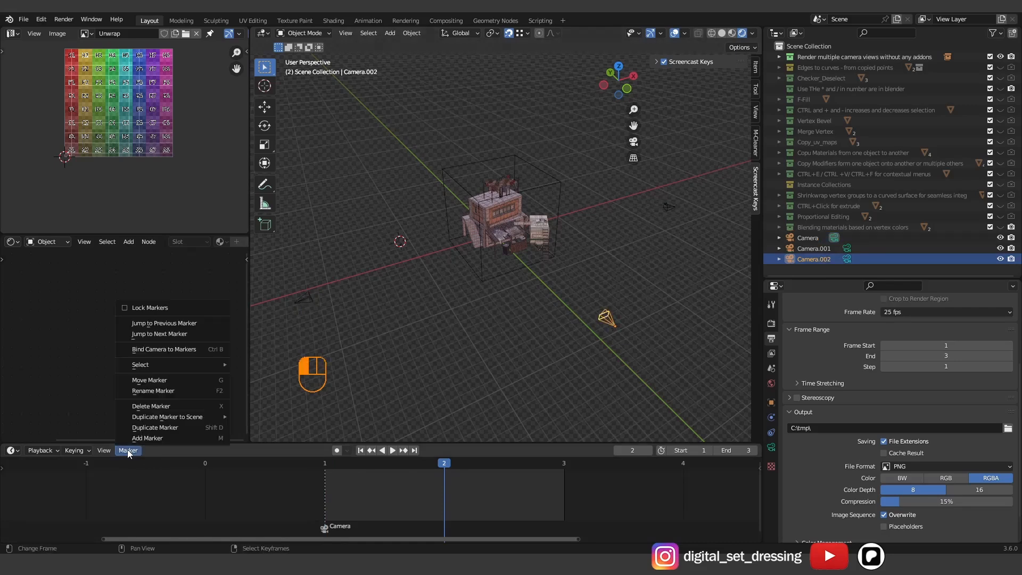
pyautogui.click(156, 347)
# - Bind the right camera to a timeline marker at frame 3
pyautogui.click(669, 206)
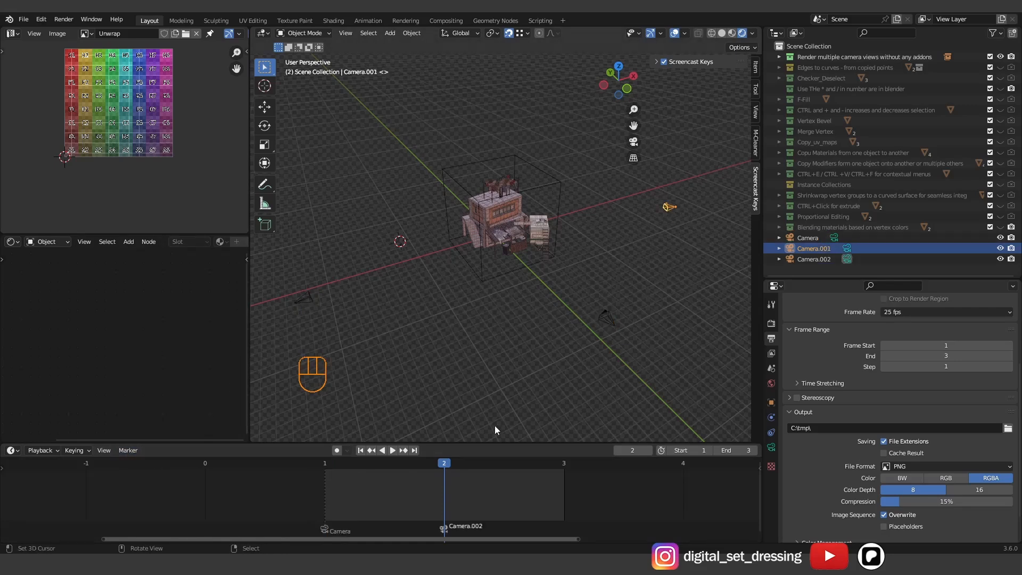
pyautogui.press('space')
pyautogui.press('space')
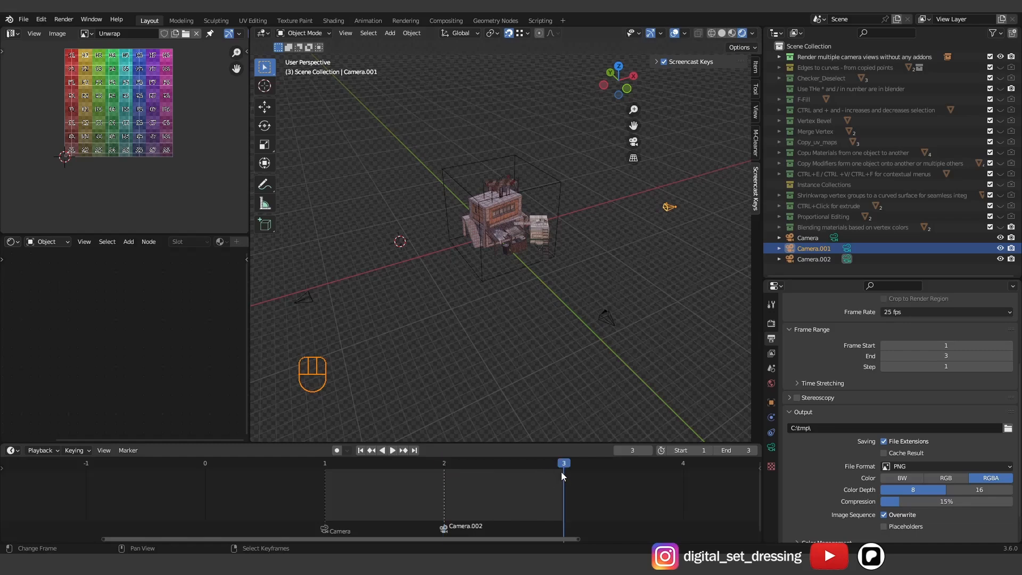
pyautogui.click(128, 450)
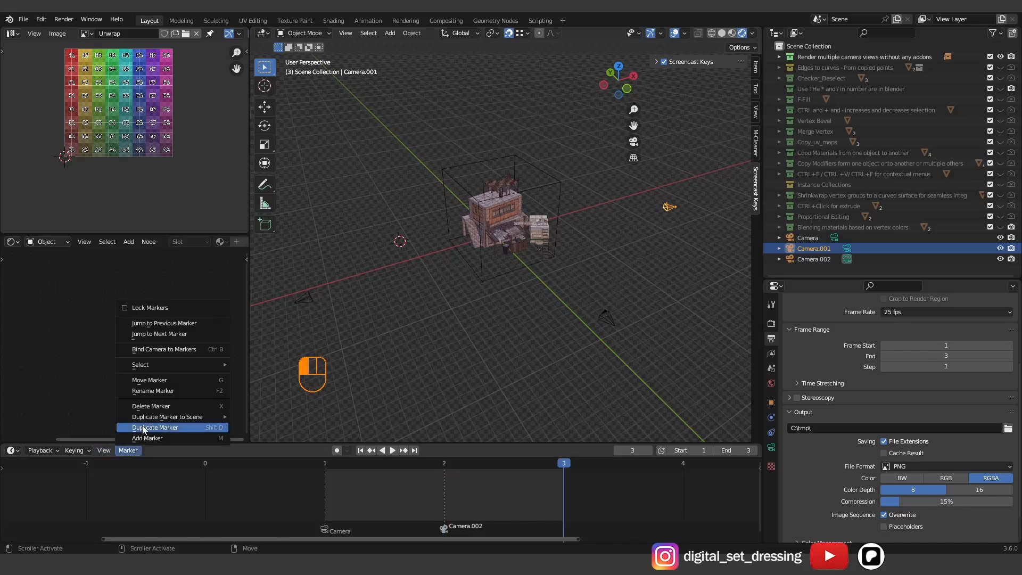
pyautogui.click(152, 349)
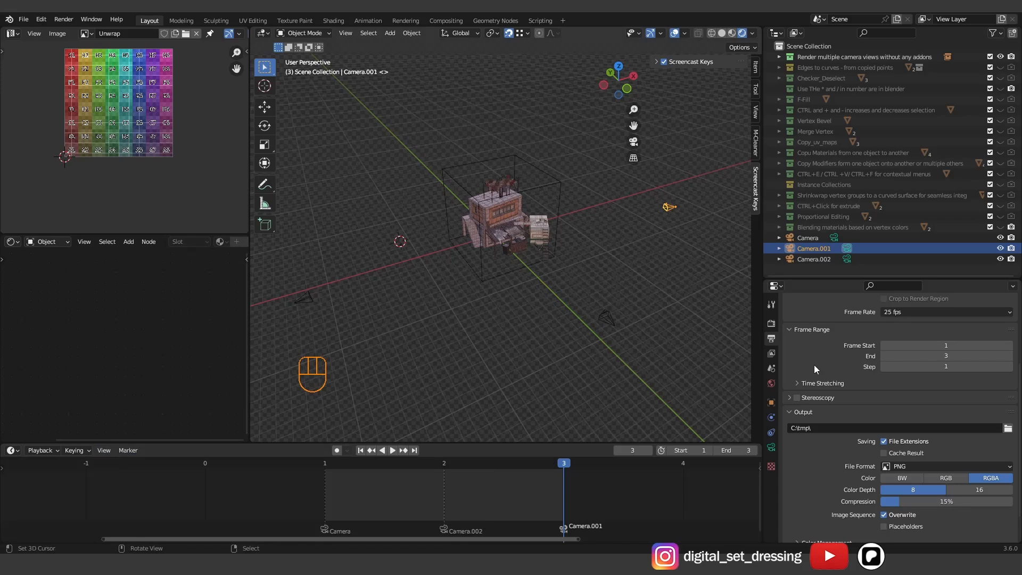
# - Render the three-frame animation to C:\tmp\ and check that folder's contents before and after rendering
pyautogui.click(1008, 428)
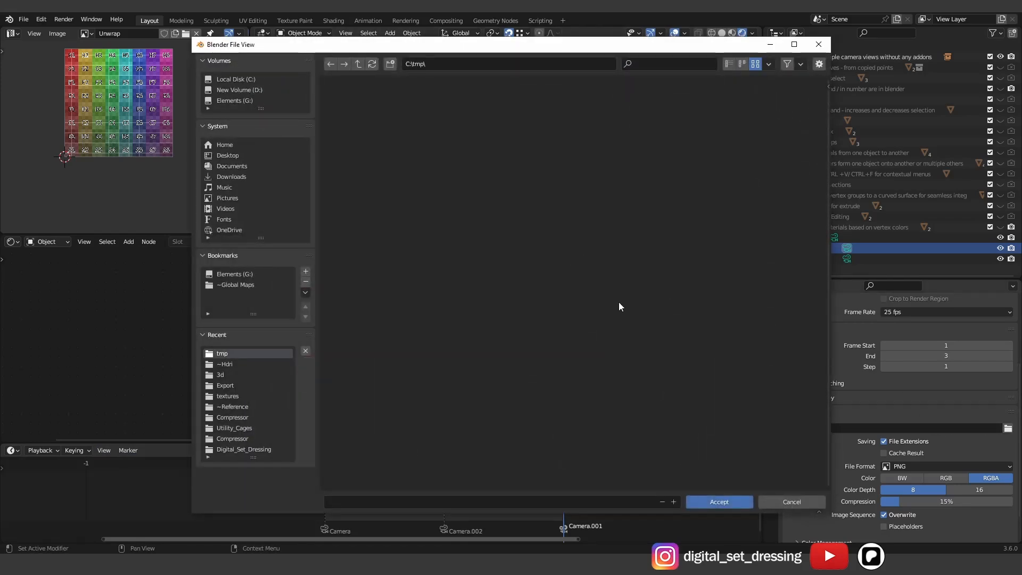
pyautogui.click(786, 505)
pyautogui.moveTo(622, 286); pyautogui.dragTo(602, 265, button='middle')
pyautogui.hotkey('ctrl', 'F12')
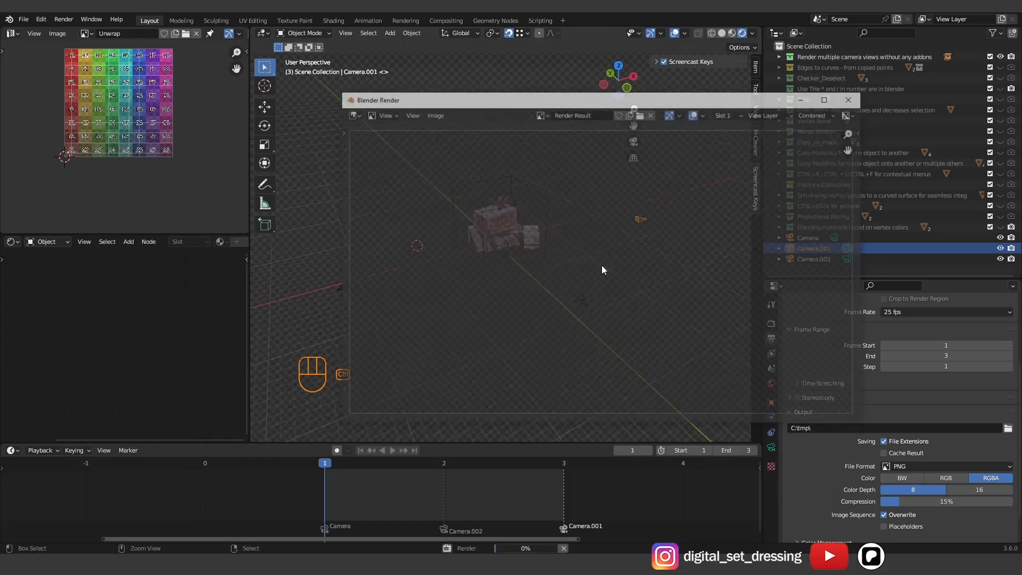
pyautogui.click(852, 98)
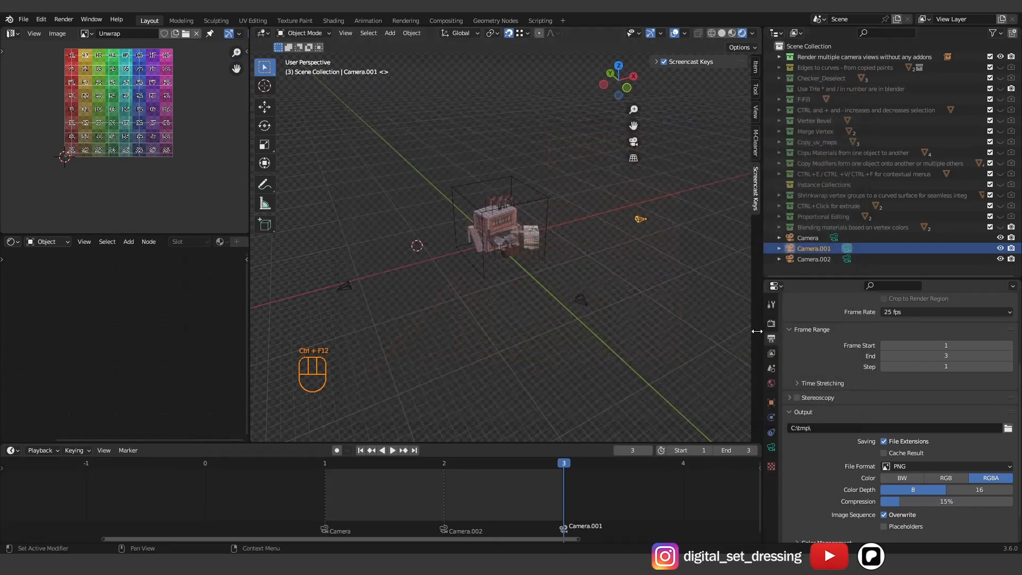
pyautogui.click(1005, 428)
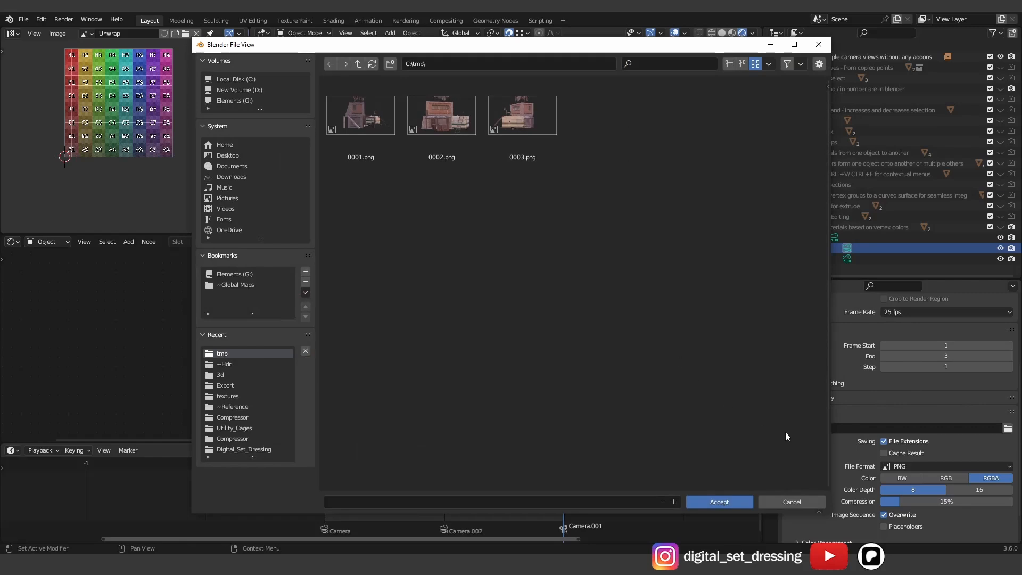
pyautogui.click(794, 500)
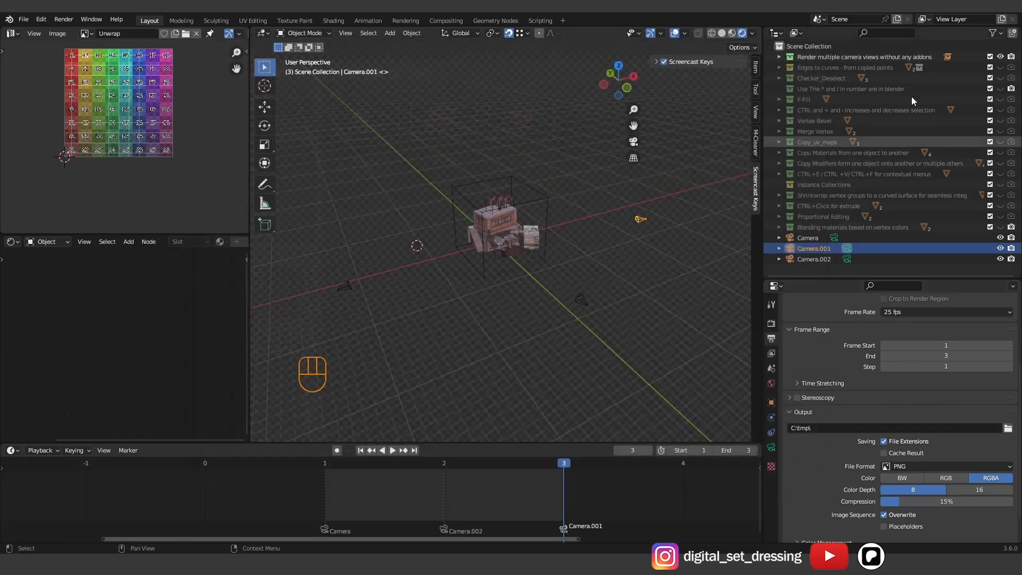
# - Show the "Edges to curves - from copied points" collection in place of the multiple camera views collection, and delete all three cameras
pyautogui.click(1000, 57)
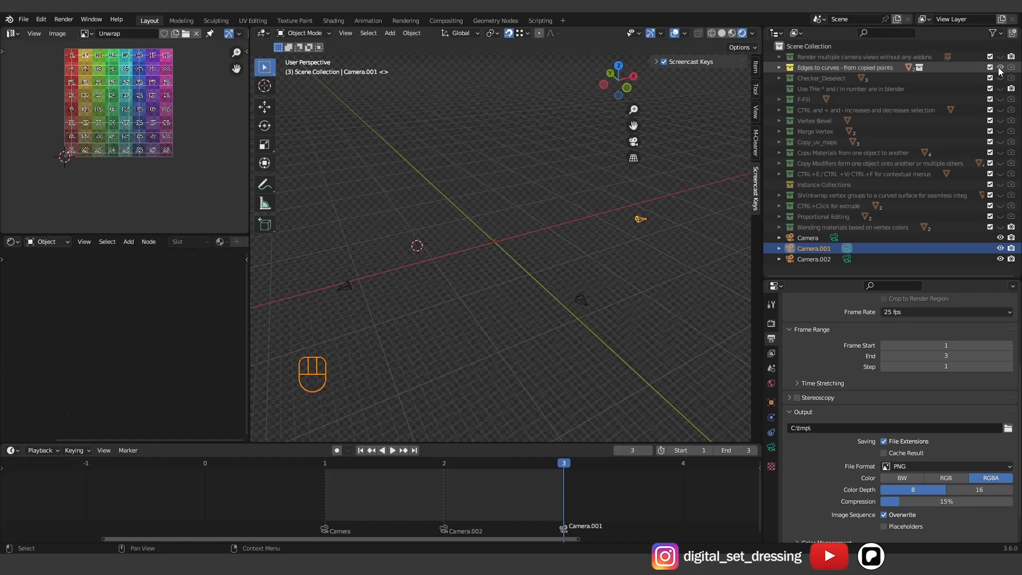
pyautogui.click(1000, 68)
pyautogui.click(806, 238)
pyautogui.keyDown('shift'); pyautogui.click(806, 258); pyautogui.keyUp('shift')
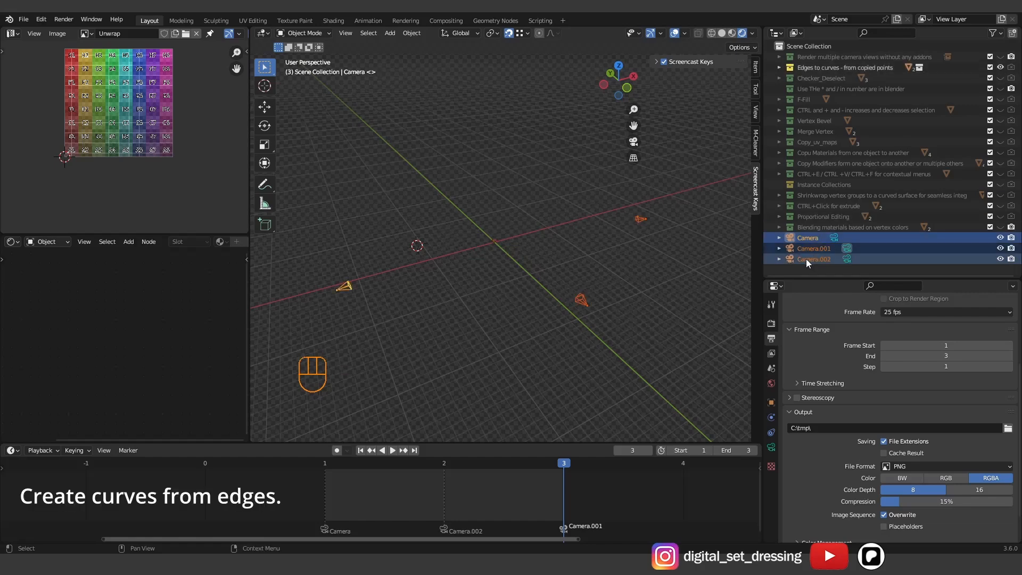
pyautogui.press('Delete')
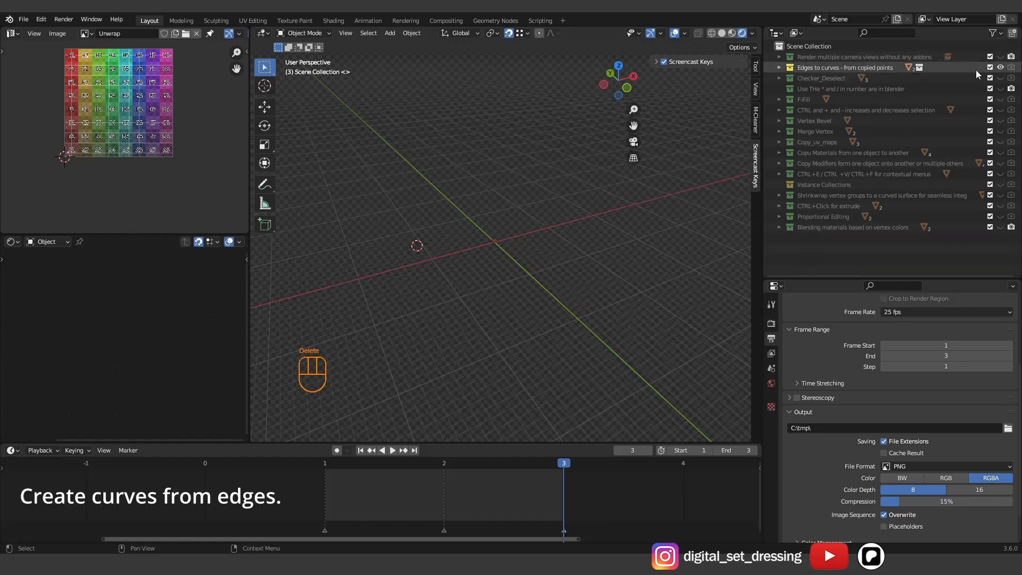
# - Frame the air compressor in the view and examine the handle on the end of its tank
pyautogui.press('b')
pyautogui.moveTo(548, 196); pyautogui.dragTo(462, 276)
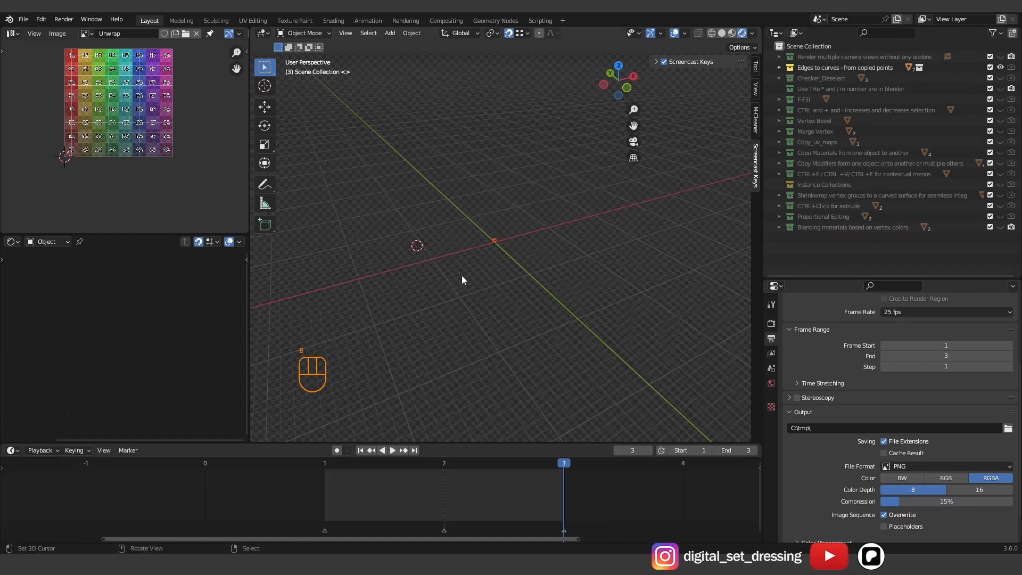
pyautogui.press('KP_Decimal')
pyautogui.rightClick(605, 289)
pyautogui.moveTo(594, 287); pyautogui.dragTo(545, 266, button='middle')
pyautogui.scroll(2, 435, 240)
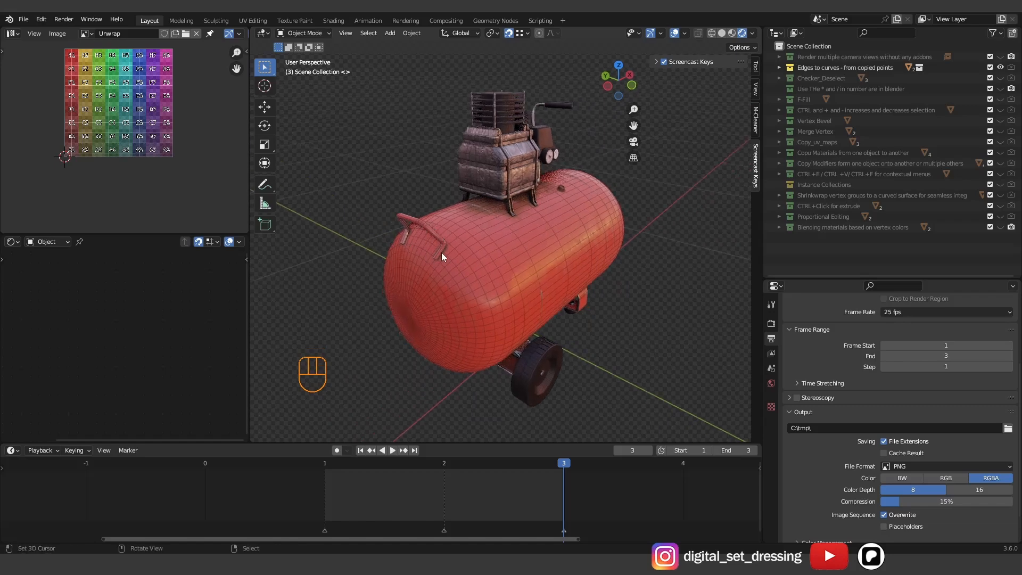
pyautogui.moveTo(435, 254); pyautogui.dragTo(461, 254, button='middle')
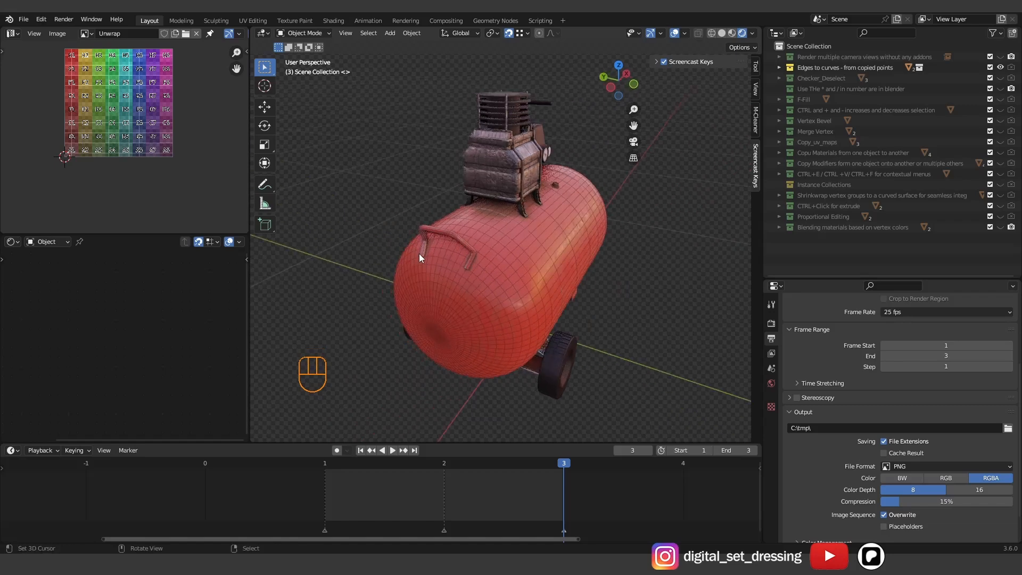
# - Hide the existing handle on the end of the compressor's tank
pyautogui.moveTo(463, 265); pyautogui.dragTo(461, 266, button='middle')
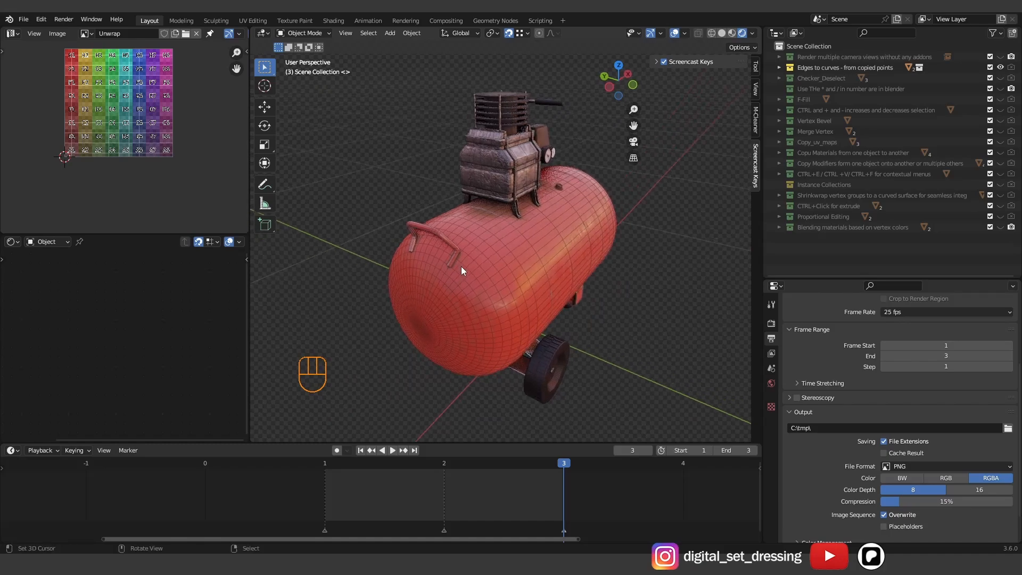
pyautogui.moveTo(467, 240); pyautogui.dragTo(399, 219, button='middle')
pyautogui.click(379, 224)
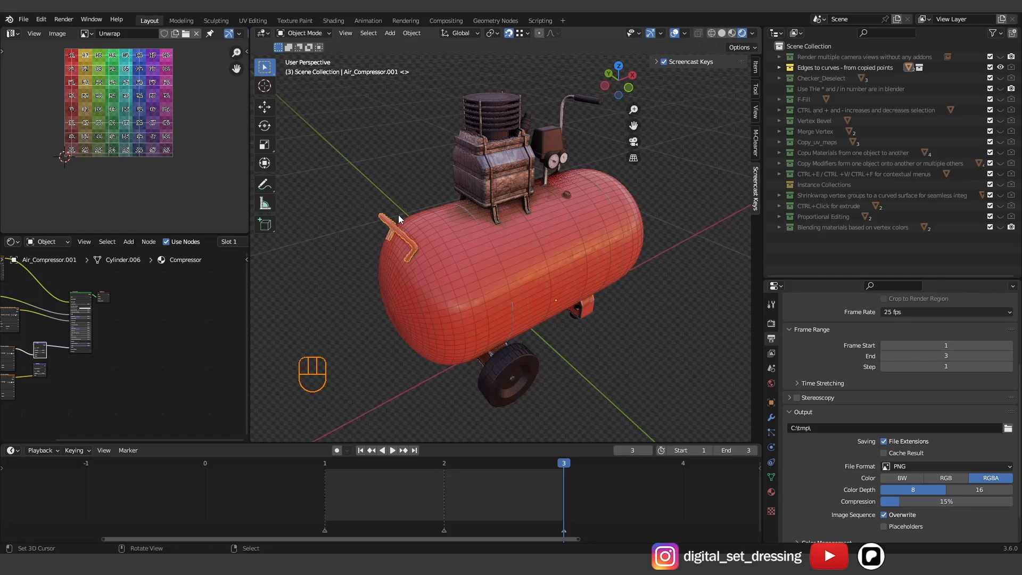
pyautogui.moveTo(414, 207); pyautogui.dragTo(474, 136, button='middle')
pyautogui.press('h')
# - Duplicate the two tank vertices at the handle's mounting marks and separate them into their own object
pyautogui.scroll(1, 472, 183)
pyautogui.moveTo(474, 242); pyautogui.dragTo(486, 264, button='middle')
pyautogui.scroll(1, 497, 248)
pyautogui.click(487, 264)
pyautogui.press('Tab')
pyautogui.press('1')
pyautogui.click(421, 230)
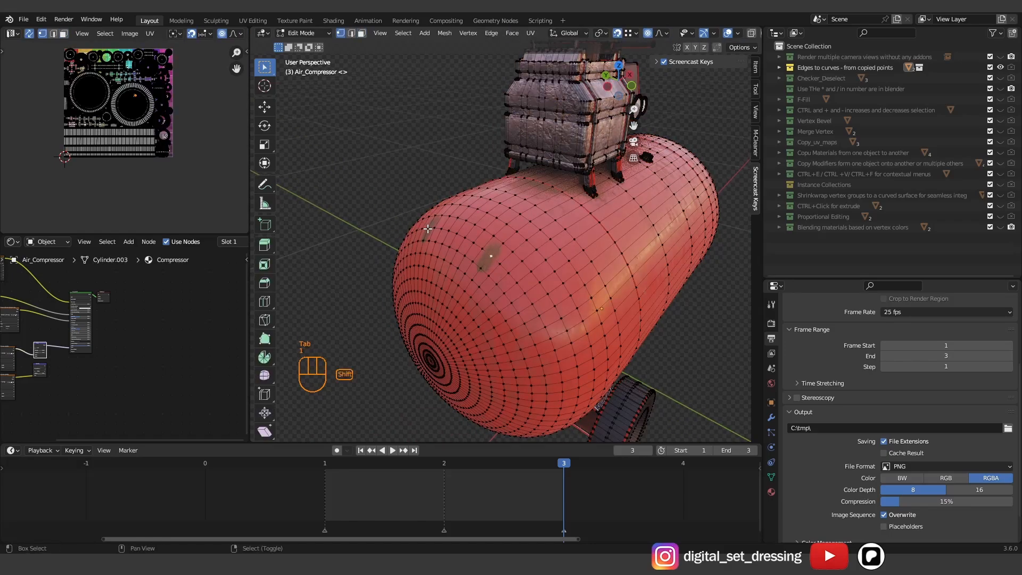
pyautogui.hotkey('shift', 'd')
pyautogui.click(451, 120)
pyautogui.press('p')
pyautogui.click(451, 120)
pyautogui.press('Tab')
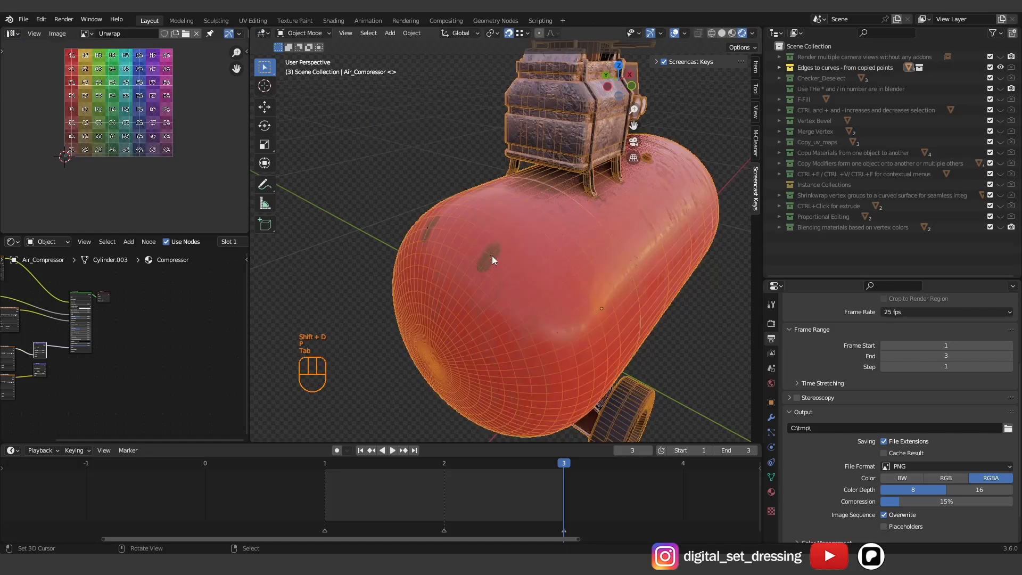
# - Extrude both separated points upward along Z twice to form the handle's two legs
pyautogui.press('Tab')
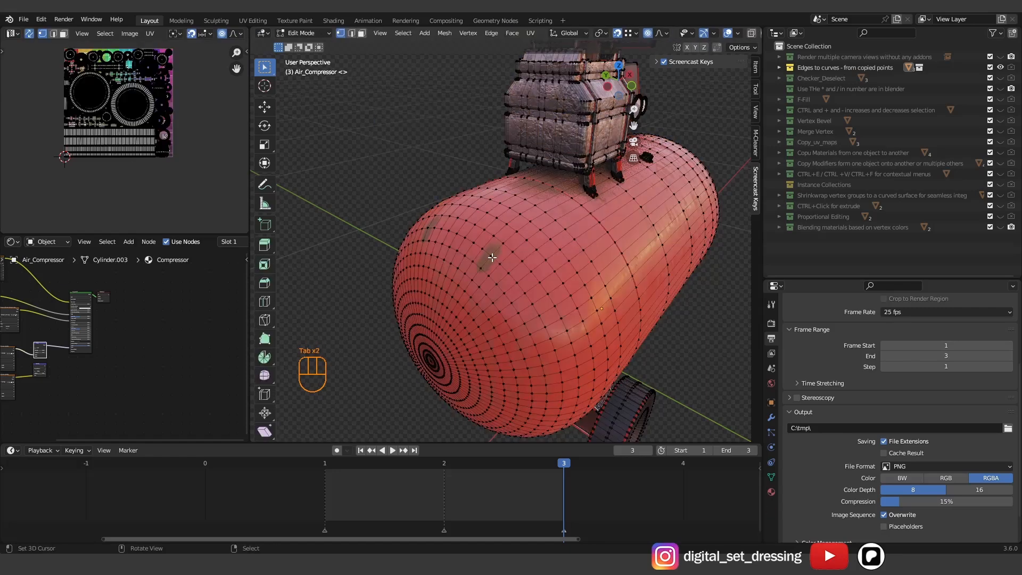
pyautogui.press('Tab')
pyautogui.click(490, 254)
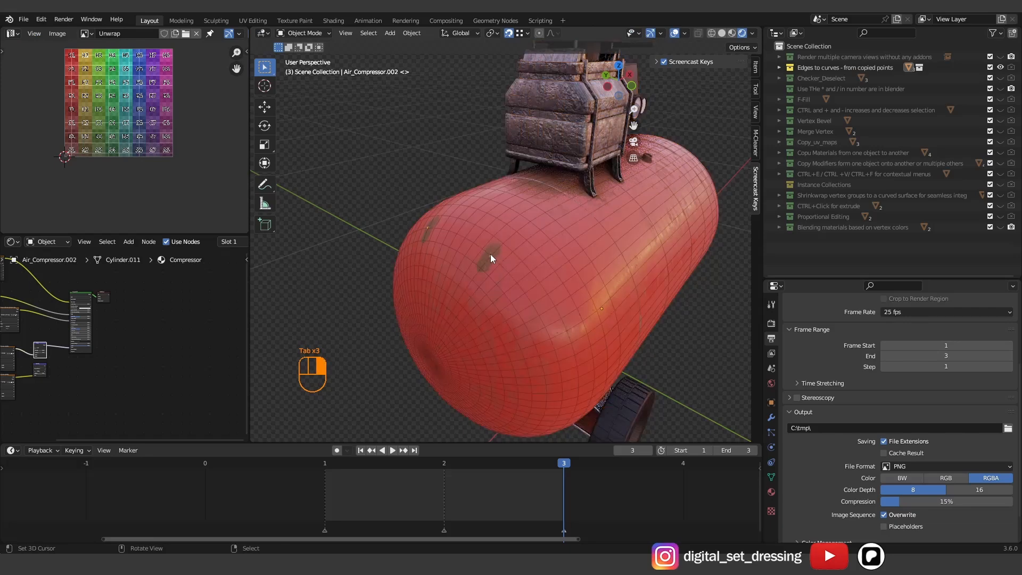
pyautogui.press('Tab')
pyautogui.press('a')
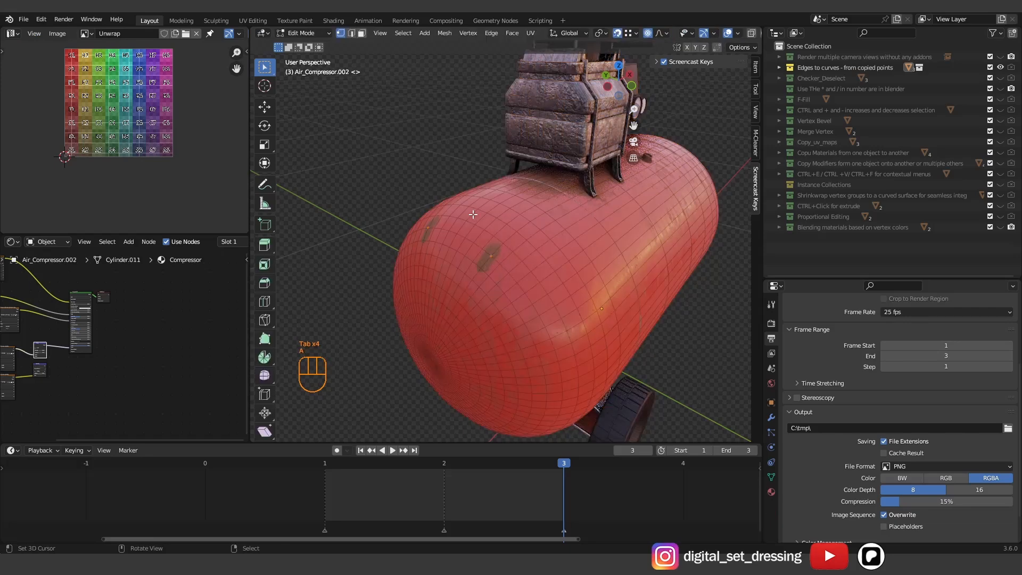
pyautogui.press('e')
pyautogui.press('z')
pyautogui.click(395, 96)
pyautogui.press('e')
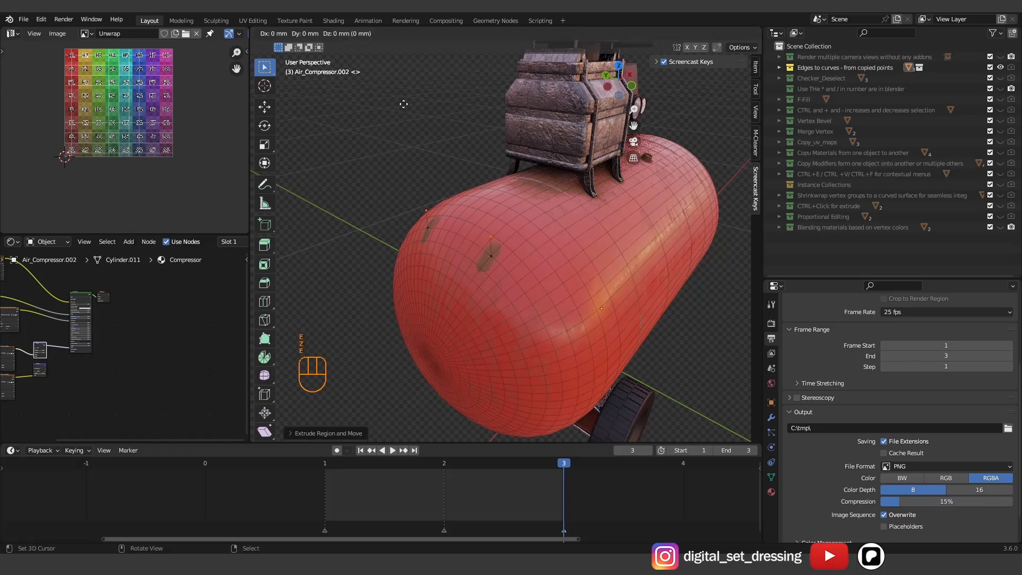
pyautogui.press('z')
pyautogui.click(402, 87)
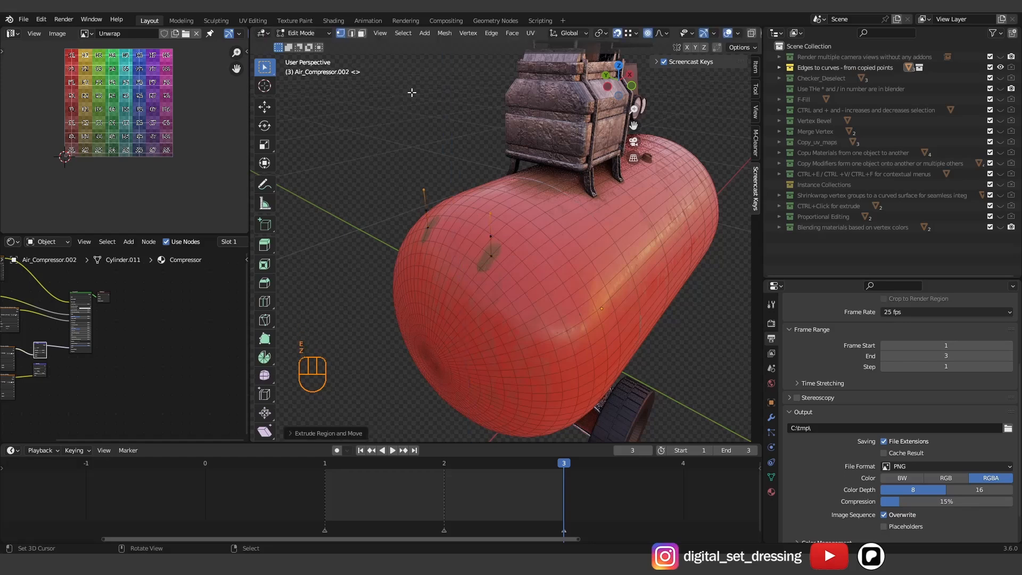
pyautogui.press('g')
pyautogui.press('x')
pyautogui.scroll(10, 412, 100)
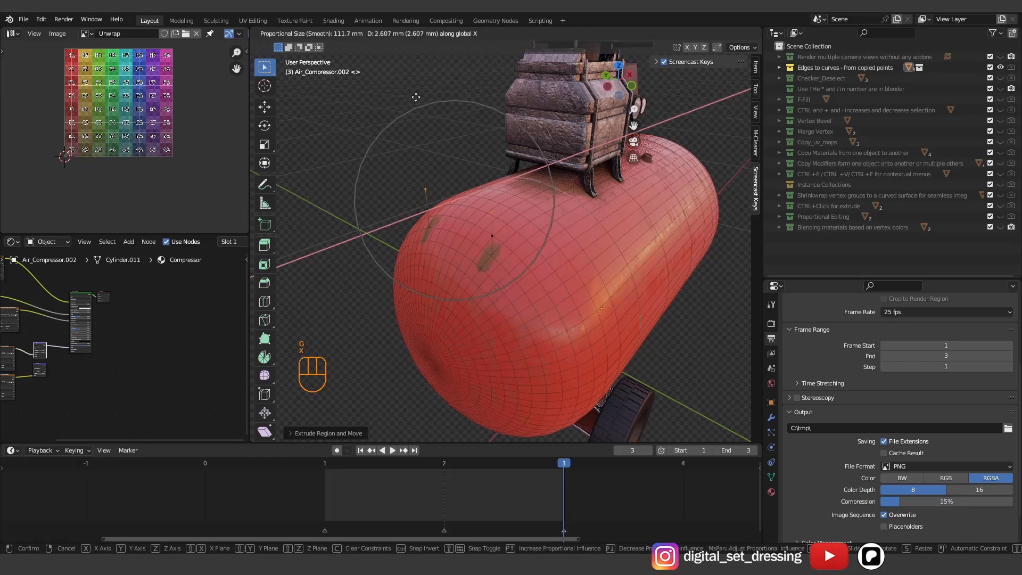
pyautogui.click(416, 104)
# - Turn off proportional editing and move the two top points outward past the tank's end along global X
pyautogui.press('o')
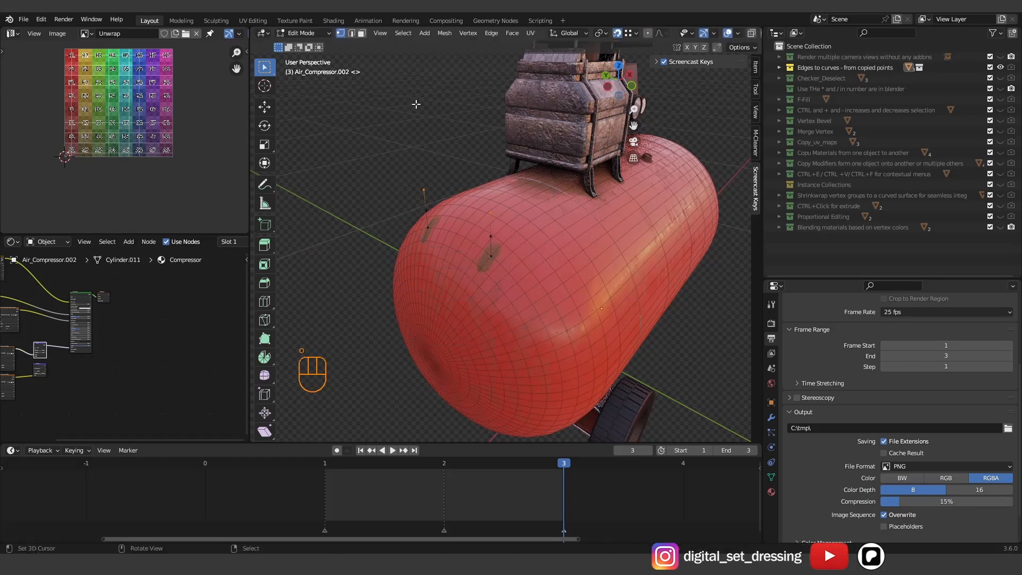
pyautogui.press('g')
pyautogui.press('y')
pyautogui.press('x')
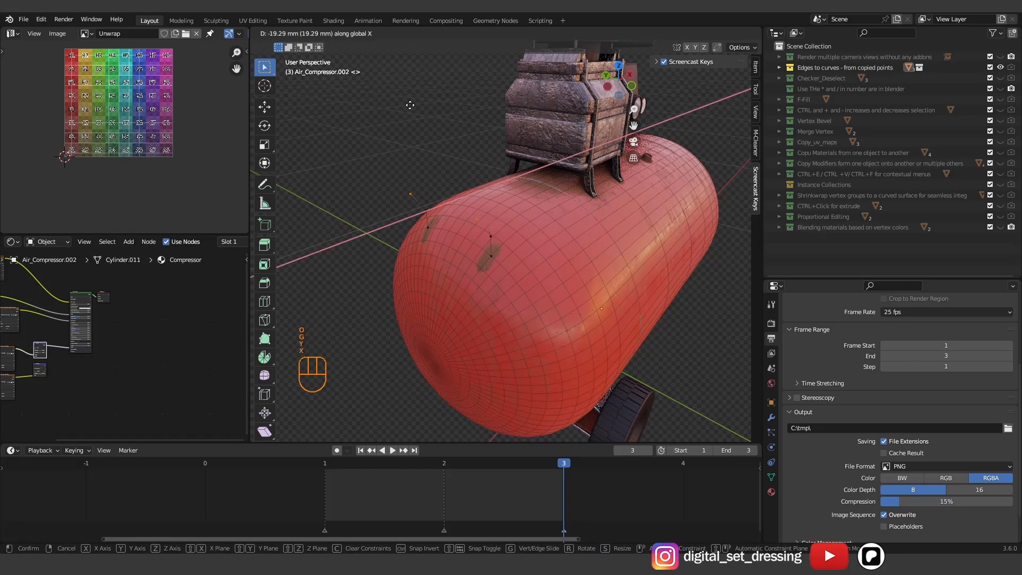
pyautogui.click(405, 110)
# - Join the two outer top points with an edge to form the handle's grip
pyautogui.moveTo(424, 130); pyautogui.dragTo(430, 142, button='middle')
pyautogui.rightClick(403, 184)
pyautogui.keyDown('shift'); pyautogui.rightClick(477, 214); pyautogui.keyUp('shift')
pyautogui.press('f')
pyautogui.moveTo(487, 166); pyautogui.dragTo(480, 195, button='middle')
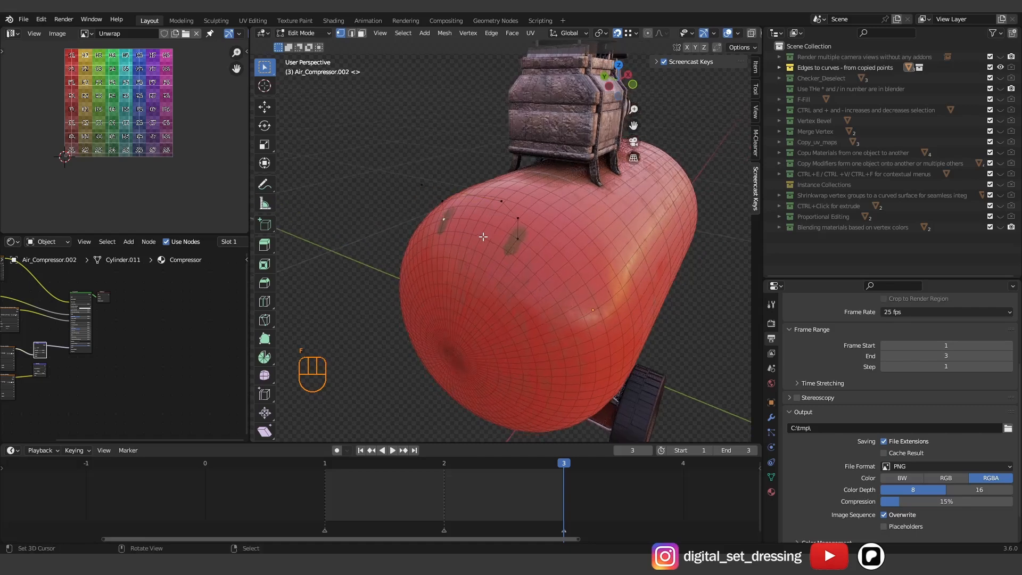
# - Extrude the lower end point of each leg slightly along the tank's mounting marks and finish editing the mesh
pyautogui.press('e')
pyautogui.click(509, 254)
pyautogui.rightClick(444, 223)
pyautogui.press('e')
pyautogui.click(440, 232)
pyautogui.moveTo(506, 230); pyautogui.dragTo(502, 208, button='middle')
pyautogui.scroll(2, 474, 238)
pyautogui.press('Tab')
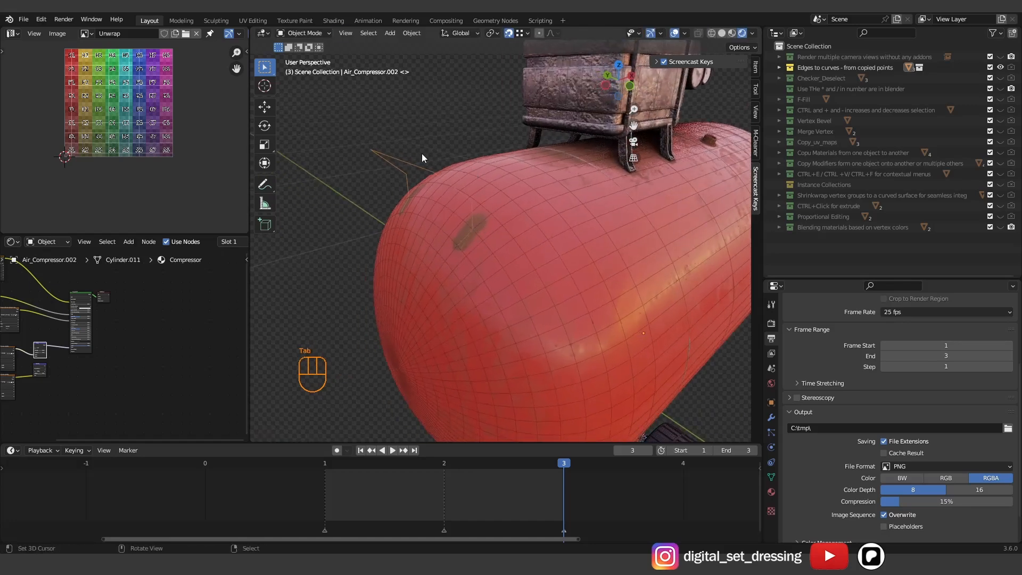
# - Convert the handle's edges to a curve and apply its object transform
pyautogui.press('q')
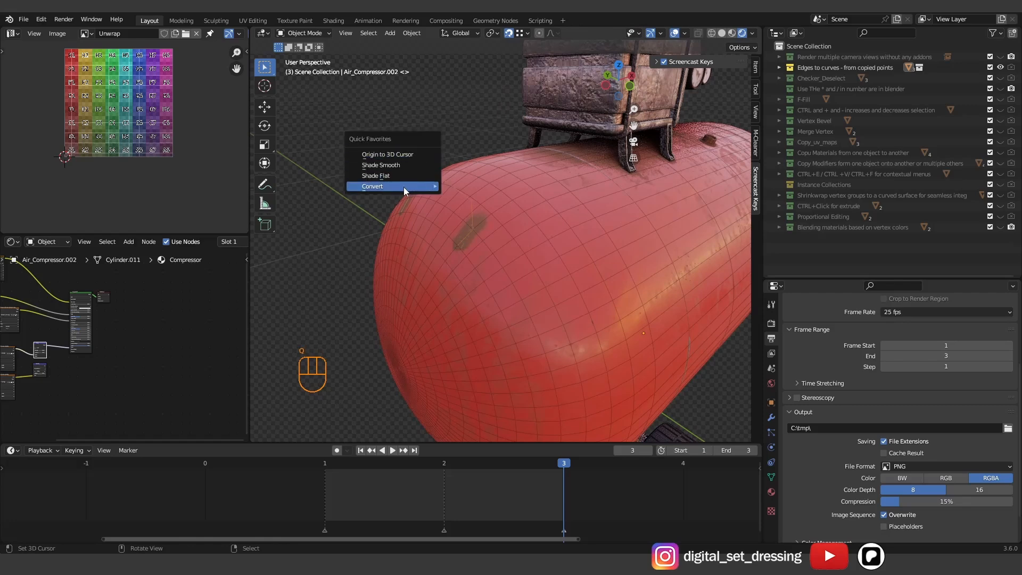
pyautogui.moveTo(403, 187)
pyautogui.click(477, 196)
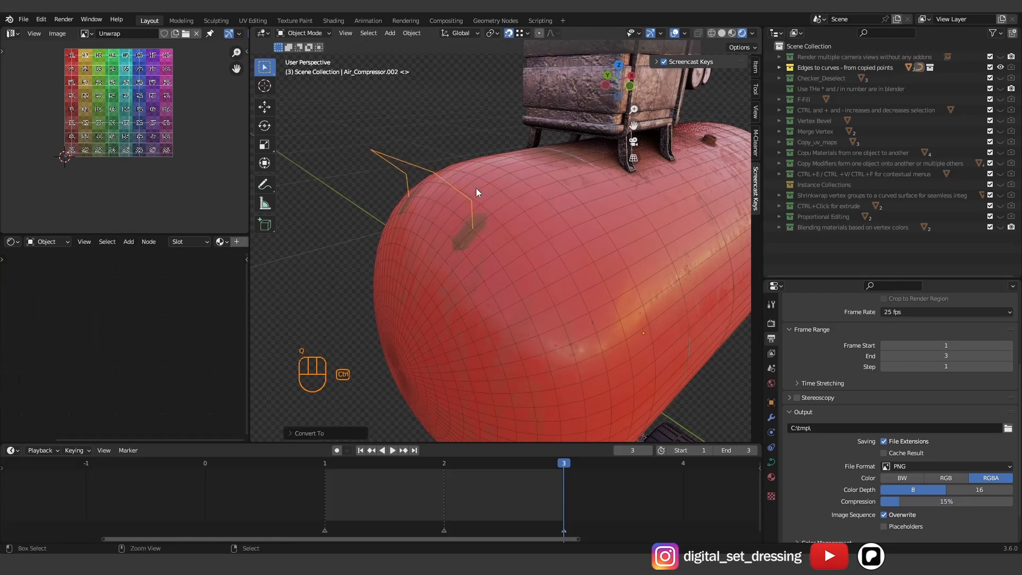
pyautogui.hotkey('ctrl', 'a')
pyautogui.click(465, 229)
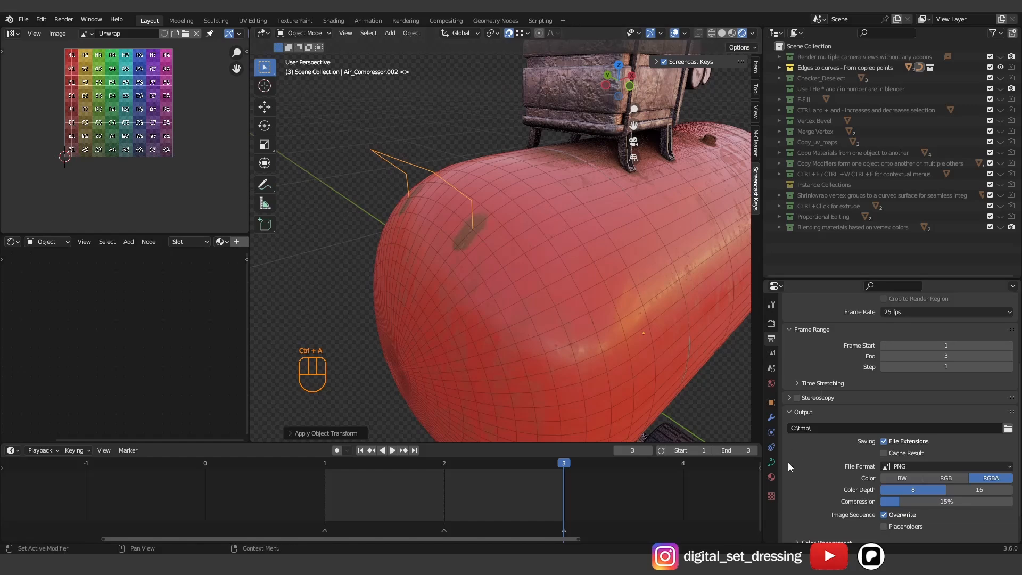
# - Give the handle curve a round bevel with a depth of 3 mm
pyautogui.click(770, 463)
pyautogui.scroll(-3, 828, 405)
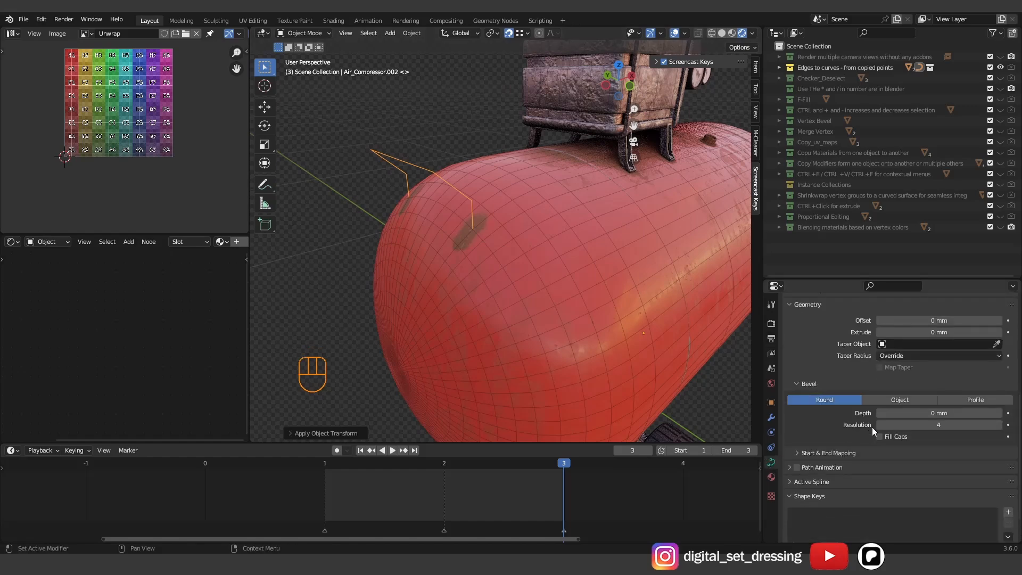
pyautogui.moveTo(930, 414); pyautogui.dragTo(942, 413)
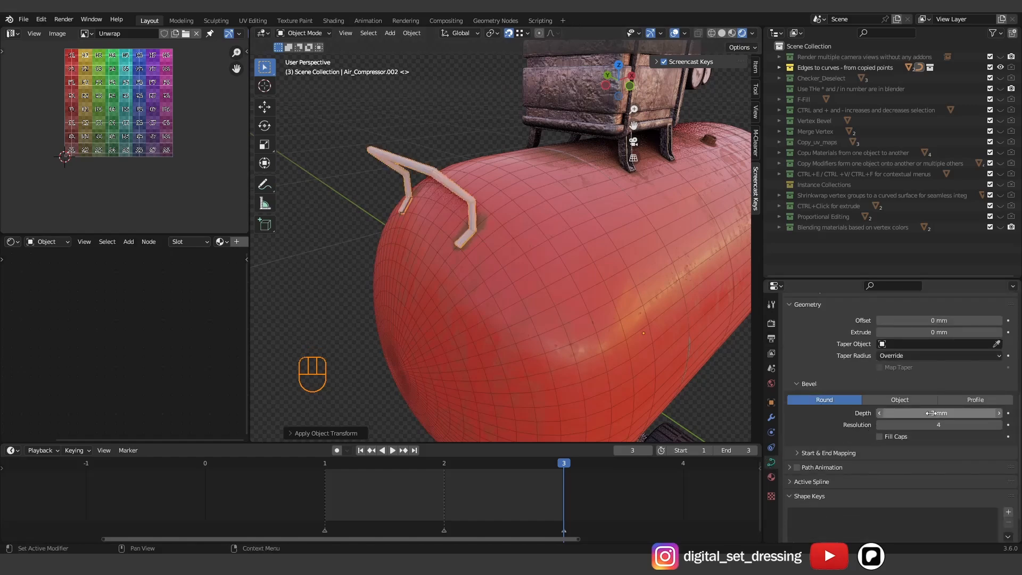
pyautogui.moveTo(510, 232); pyautogui.dragTo(502, 238, button='middle')
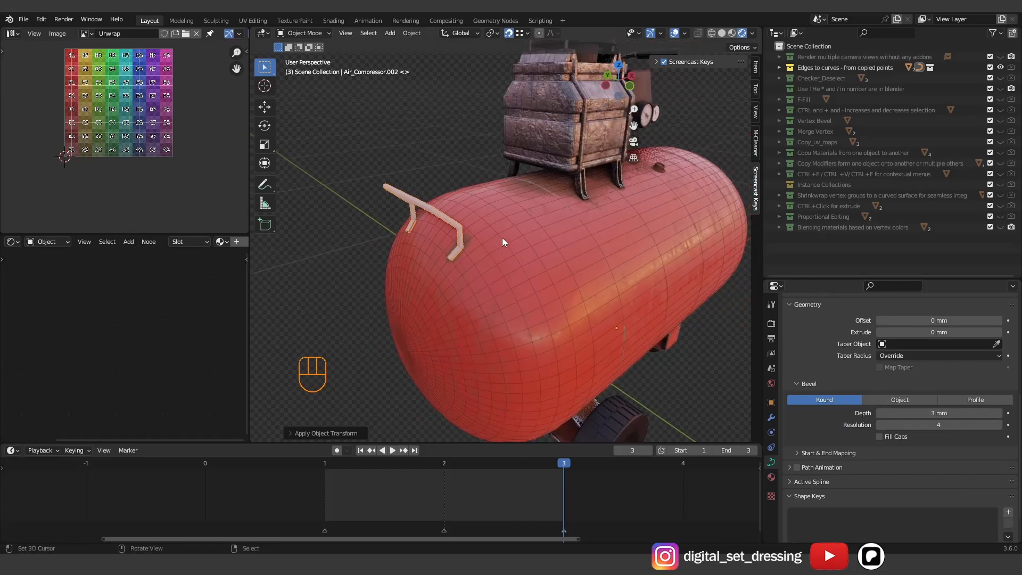
# - Convert the bevelled handle curve back to a mesh and check its shape on the tank
pyautogui.press('q')
pyautogui.moveTo(494, 234)
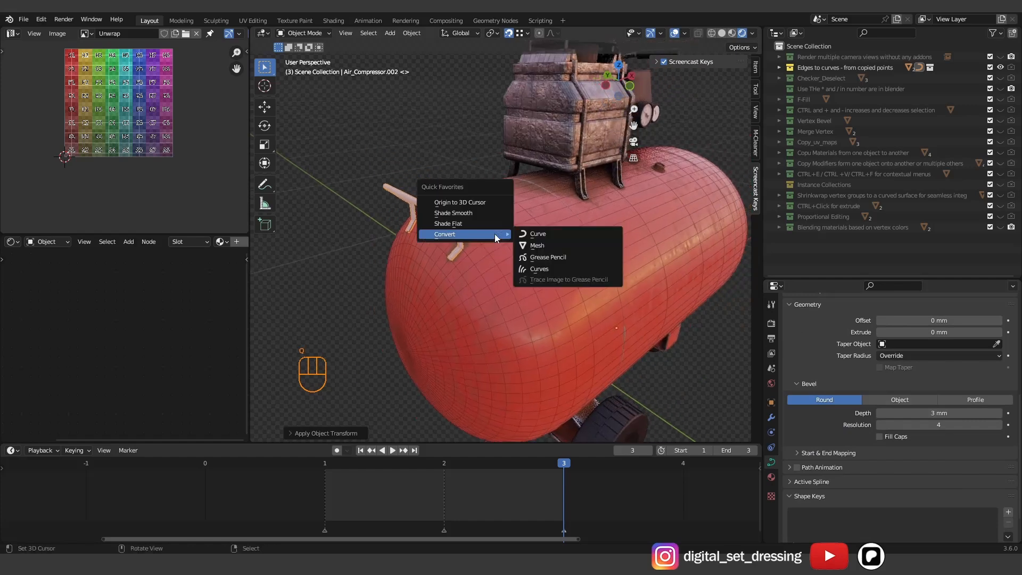
pyautogui.click(543, 242)
pyautogui.scroll(2, 447, 196)
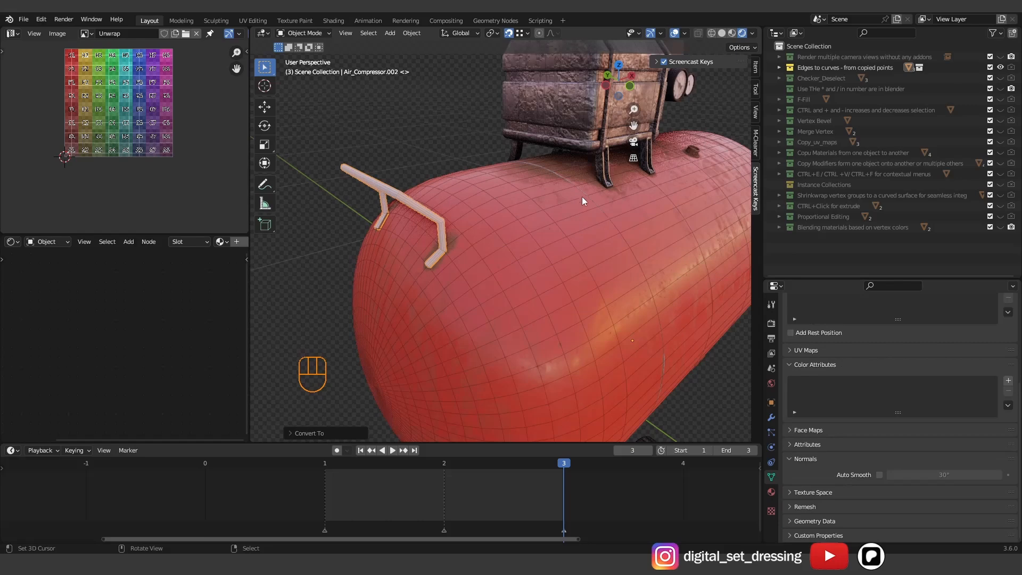
pyautogui.moveTo(551, 206); pyautogui.dragTo(554, 196, button='middle')
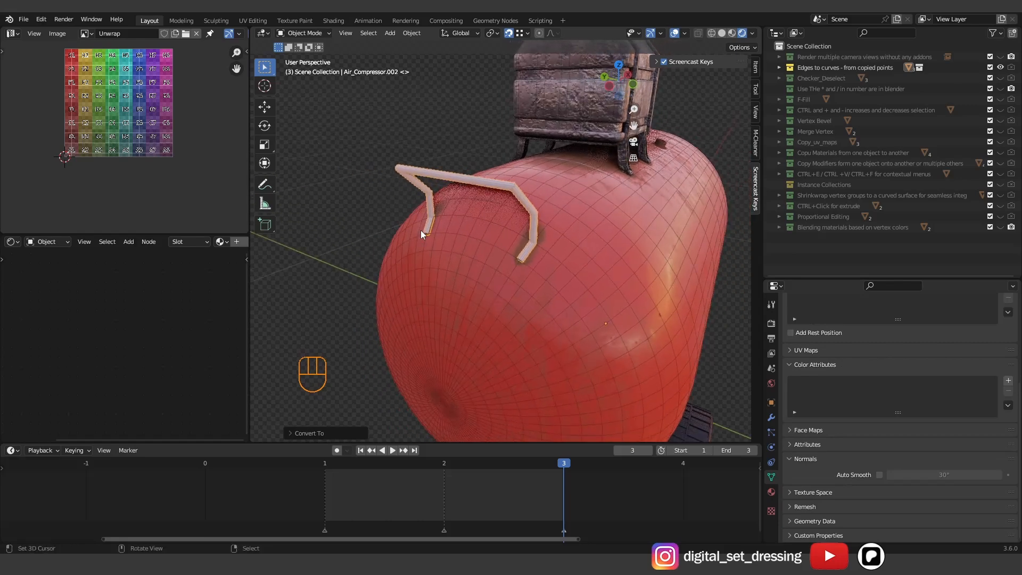
pyautogui.moveTo(504, 234); pyautogui.dragTo(486, 235, button='middle')
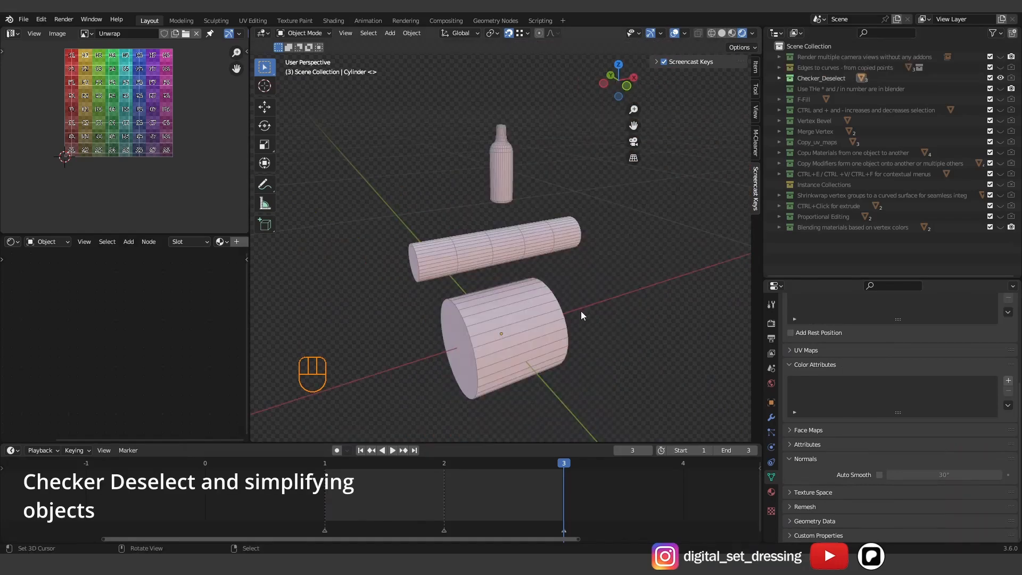
# - Select the loop of side faces around the large cylinder and apply Checker Deselect to keep every other face
pyautogui.moveTo(581, 312); pyautogui.dragTo(583, 313, button='middle')
pyautogui.click(524, 333)
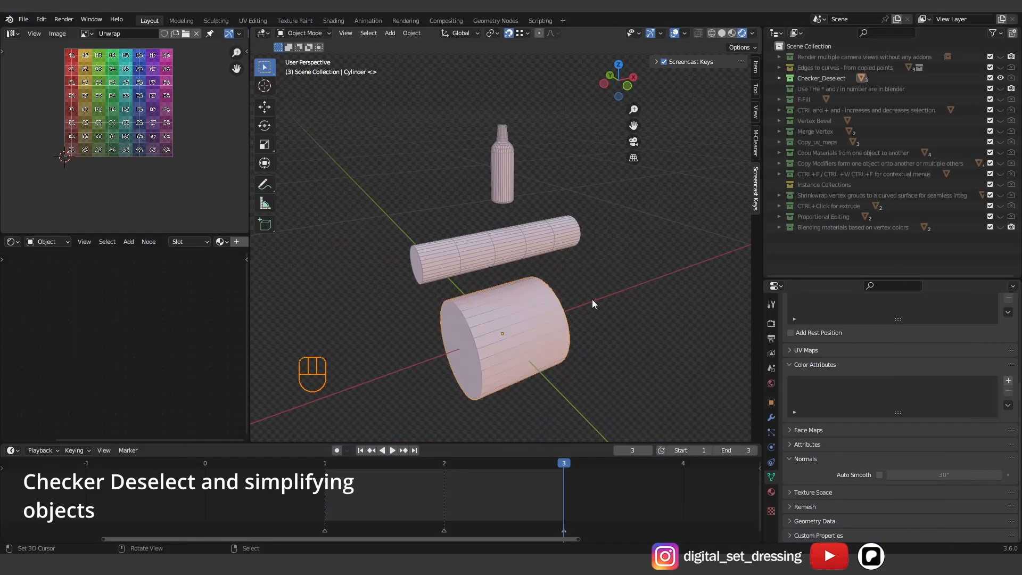
pyautogui.press('Tab')
pyautogui.press('3')
pyautogui.rightClick(512, 323)
pyautogui.keyDown('alt'); pyautogui.rightClick(513, 323); pyautogui.keyUp('alt')
pyautogui.moveTo(518, 311); pyautogui.dragTo(510, 309, button='middle')
pyautogui.click(396, 33)
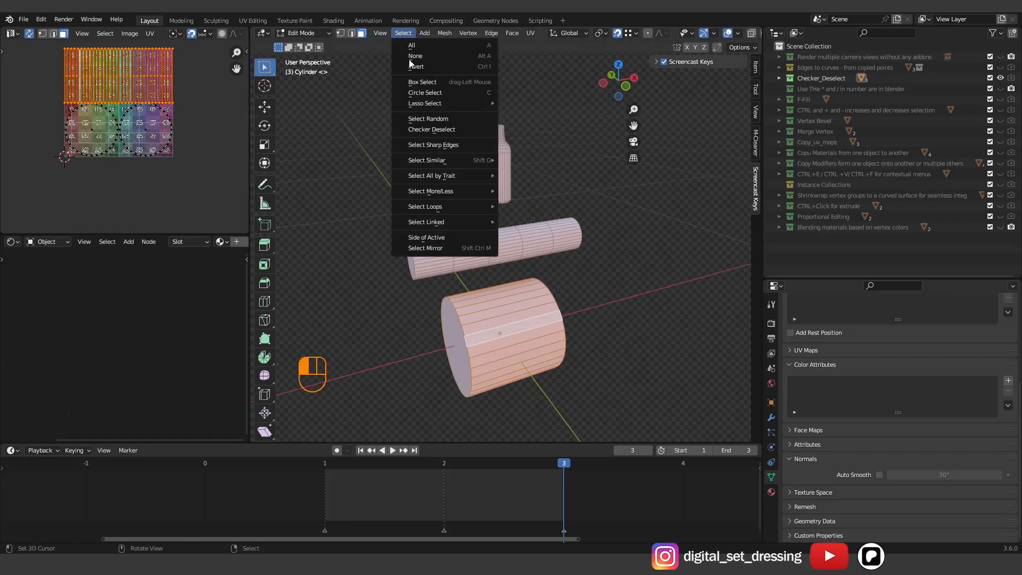
pyautogui.click(425, 129)
# - Try extruding the large cylinder's alternate side faces inward along their normals
pyautogui.click(535, 32)
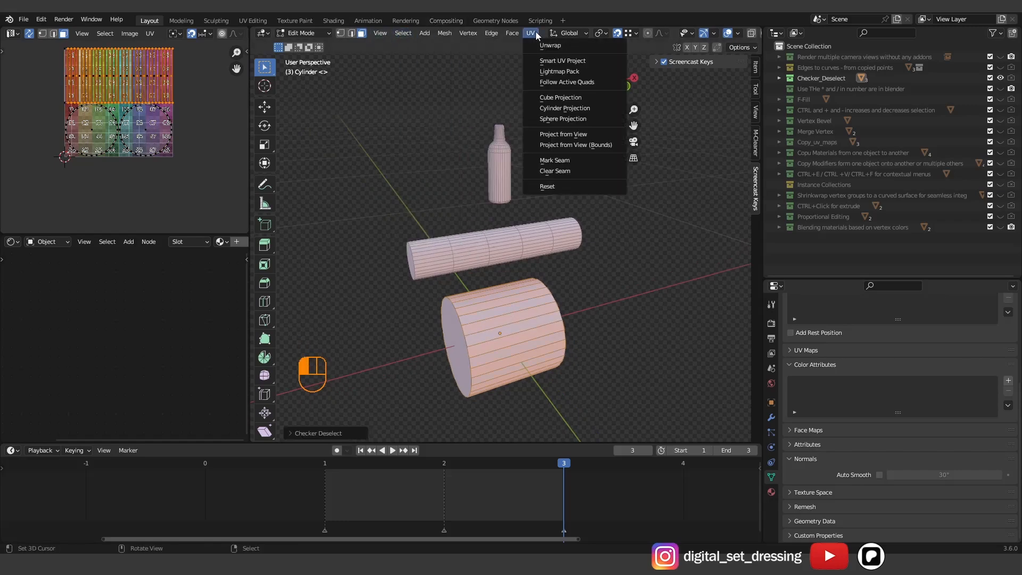
pyautogui.click(537, 53)
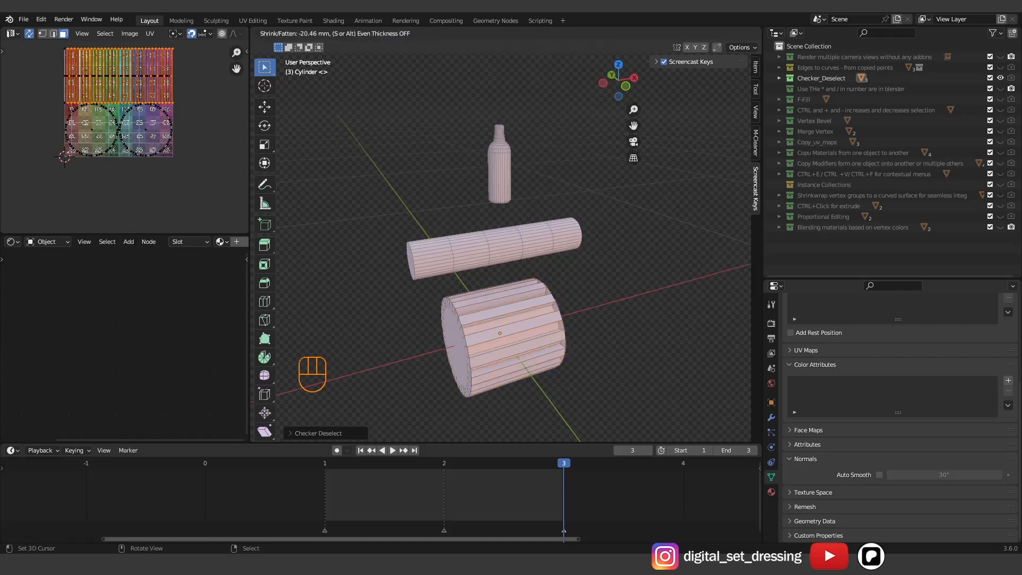
pyautogui.click(517, 208)
pyautogui.scroll(2, 517, 207)
pyautogui.scroll(3, 517, 213)
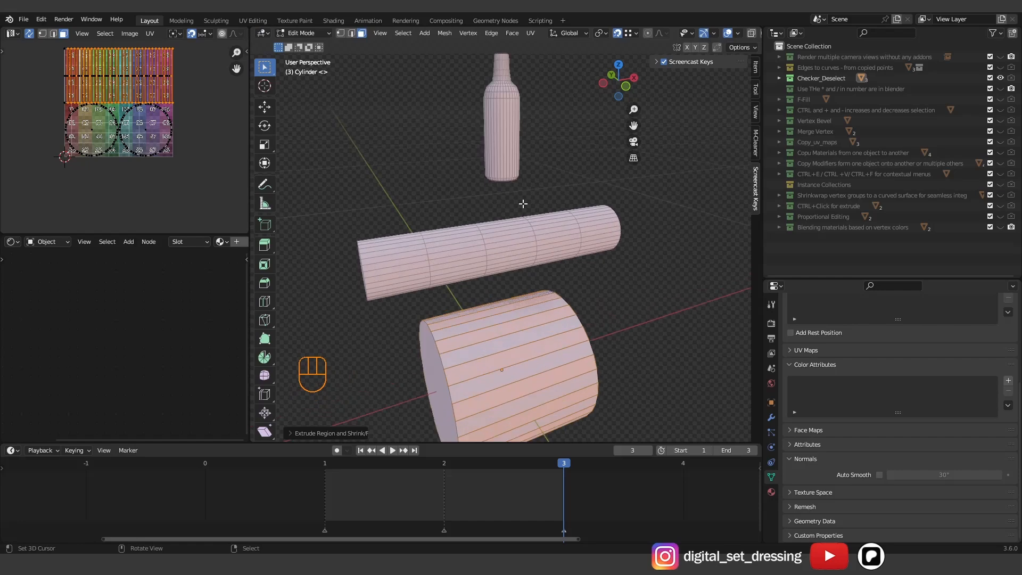
pyautogui.press('Tab')
# - Select the middle edge ring of the long thin cylinder and apply Checker Deselect to it
pyautogui.click(516, 232)
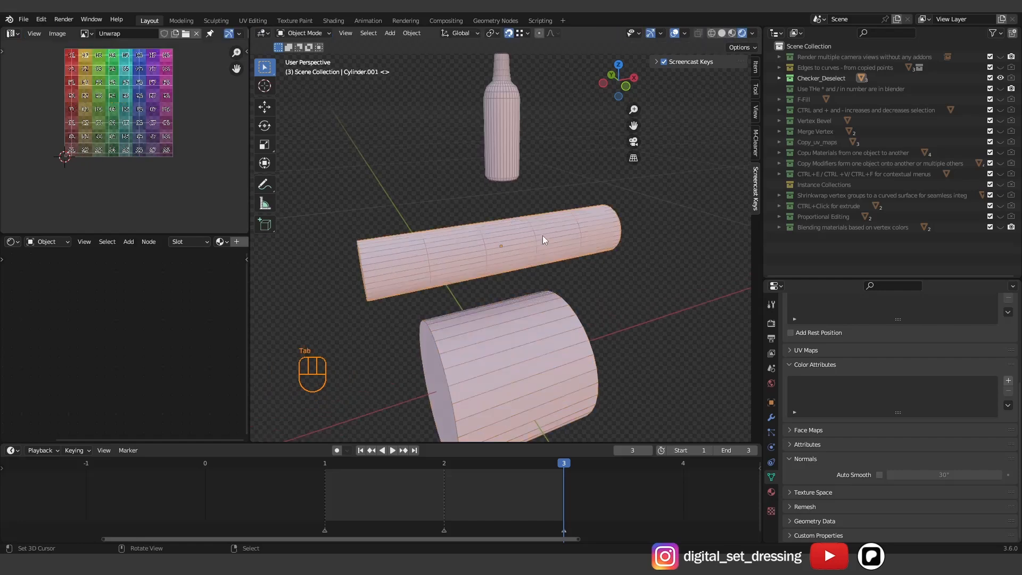
pyautogui.press('Tab')
pyautogui.keyDown('ctrl'); pyautogui.keyDown('alt'); pyautogui.click(512, 235); pyautogui.keyUp('alt'); pyautogui.keyUp('ctrl')
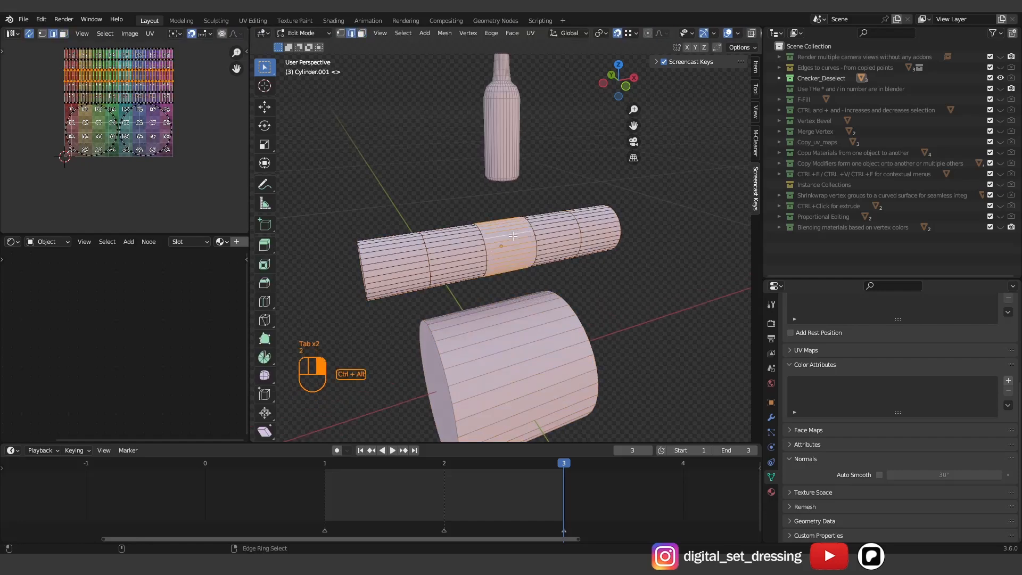
pyautogui.click(403, 37)
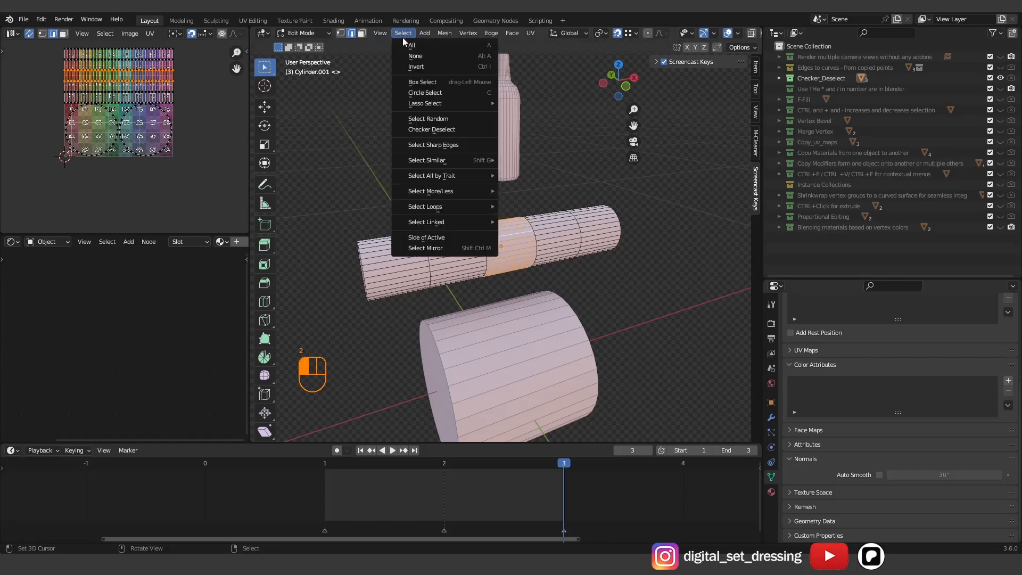
pyautogui.click(445, 131)
pyautogui.scroll(2, 512, 200)
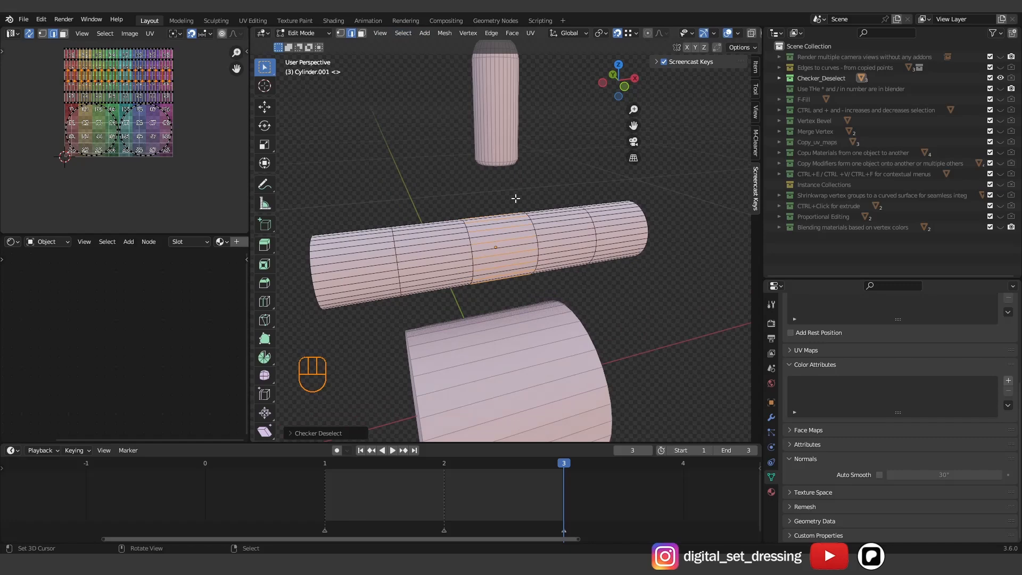
# - Extend the alternate edges to full lengthwise loops with Multi Select Loops and dissolve them
pyautogui.press('q')
pyautogui.moveTo(526, 197)
pyautogui.click(559, 201)
pyautogui.moveTo(559, 201); pyautogui.dragTo(563, 187, button='middle')
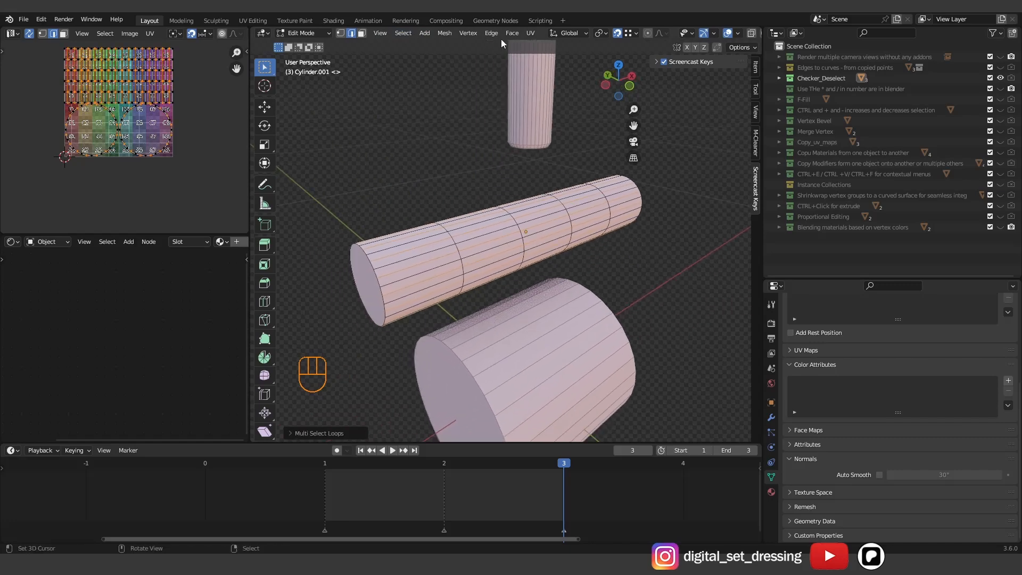
pyautogui.moveTo(544, 146); pyautogui.dragTo(566, 145, button='middle')
pyautogui.hotkey('ctrl', 'x')
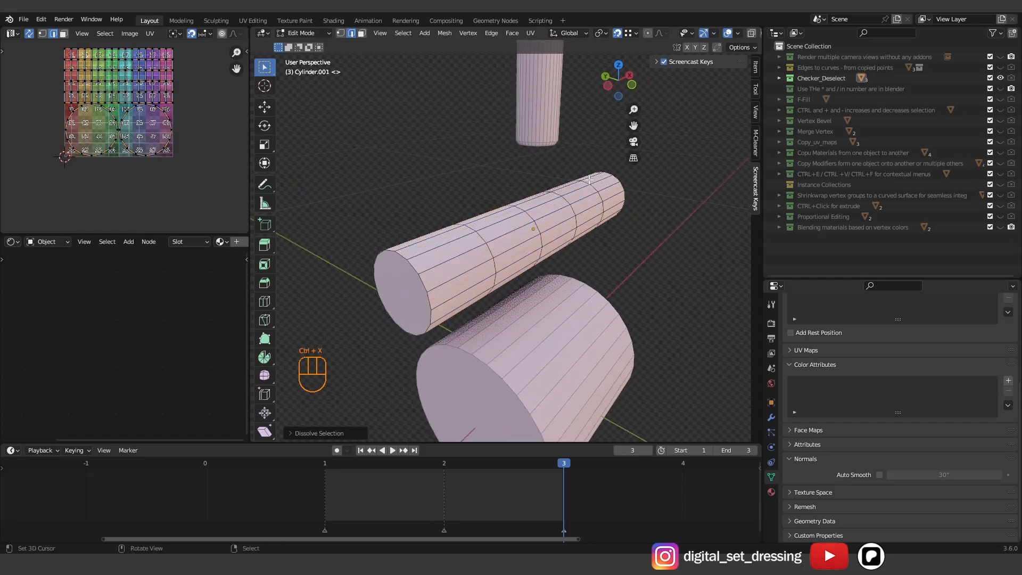
# - Put the bottle mesh into Edit Mode and select the face loop around its shoulder
pyautogui.moveTo(562, 201); pyautogui.dragTo(584, 250, button='middle')
pyautogui.press('Tab')
pyautogui.click(508, 244)
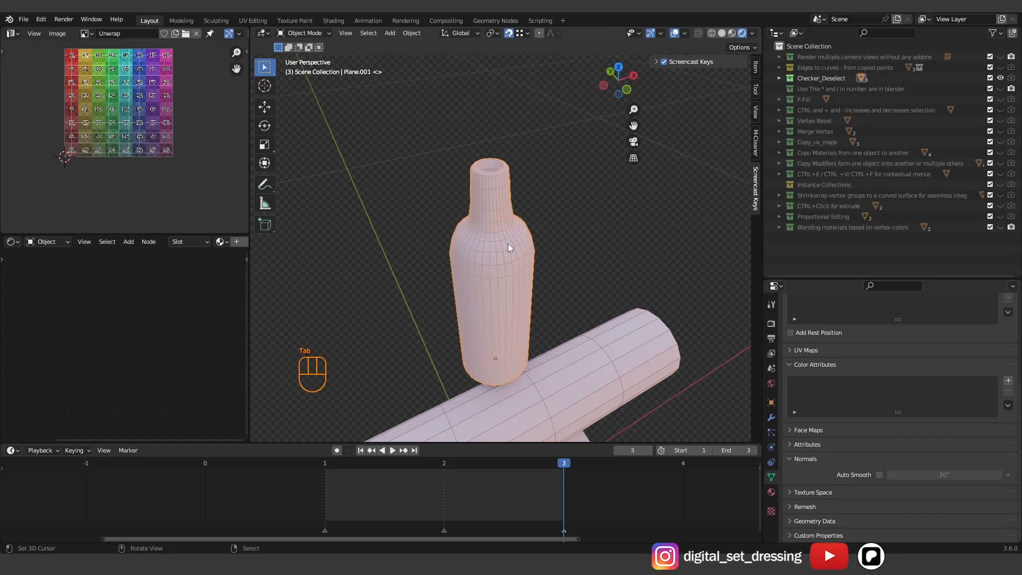
pyautogui.press('Tab')
pyautogui.click(505, 243)
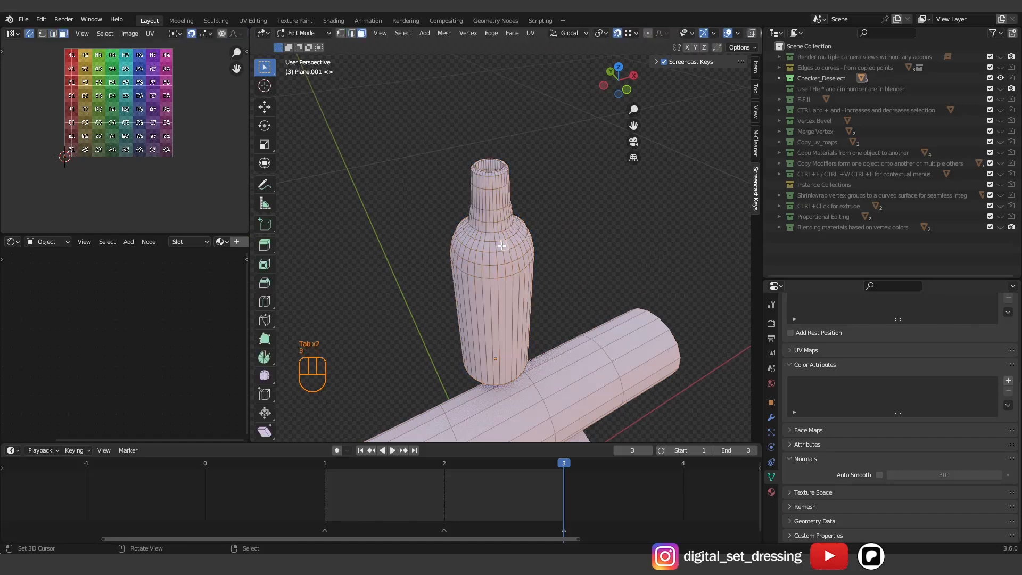
pyautogui.press('3')
pyautogui.keyDown('alt'); pyautogui.click(501, 250); pyautogui.keyUp('alt')
pyautogui.scroll(2, 532, 250)
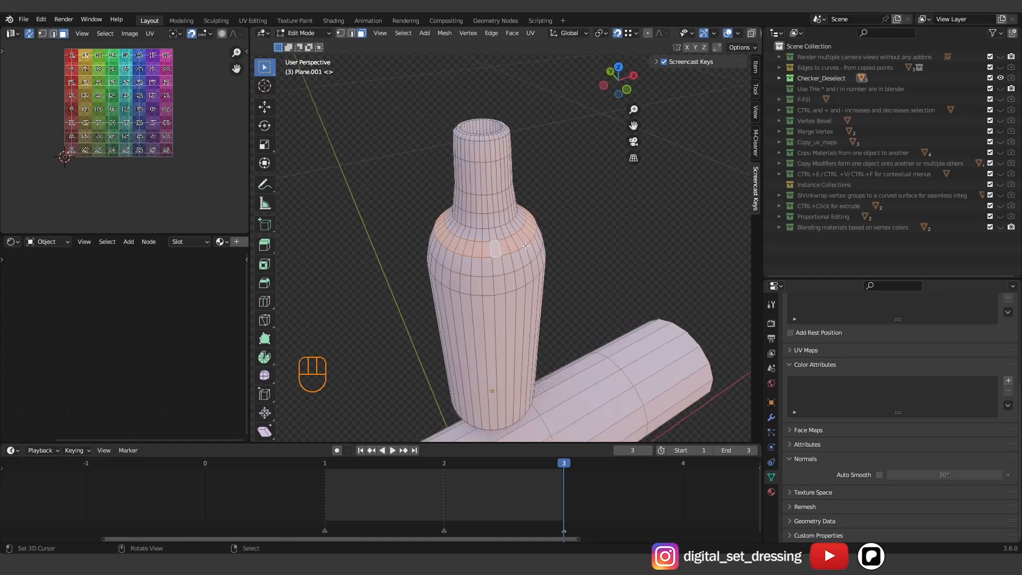
# - Select the ring of lengthwise edges around the bottle's shoulder and apply Checker Deselect to it
pyautogui.press('2')
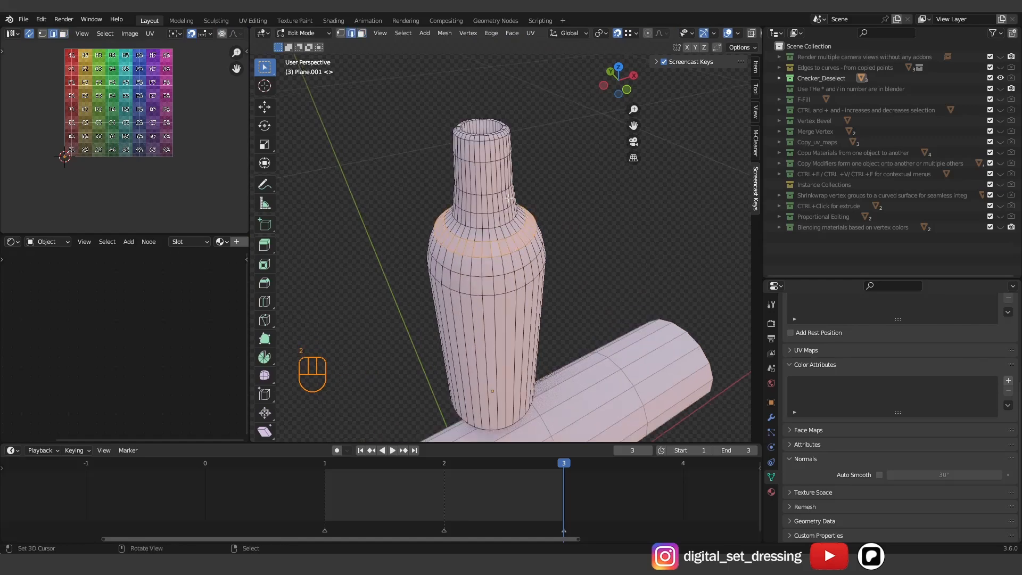
pyautogui.keyDown('alt'); pyautogui.click(515, 229); pyautogui.keyUp('alt')
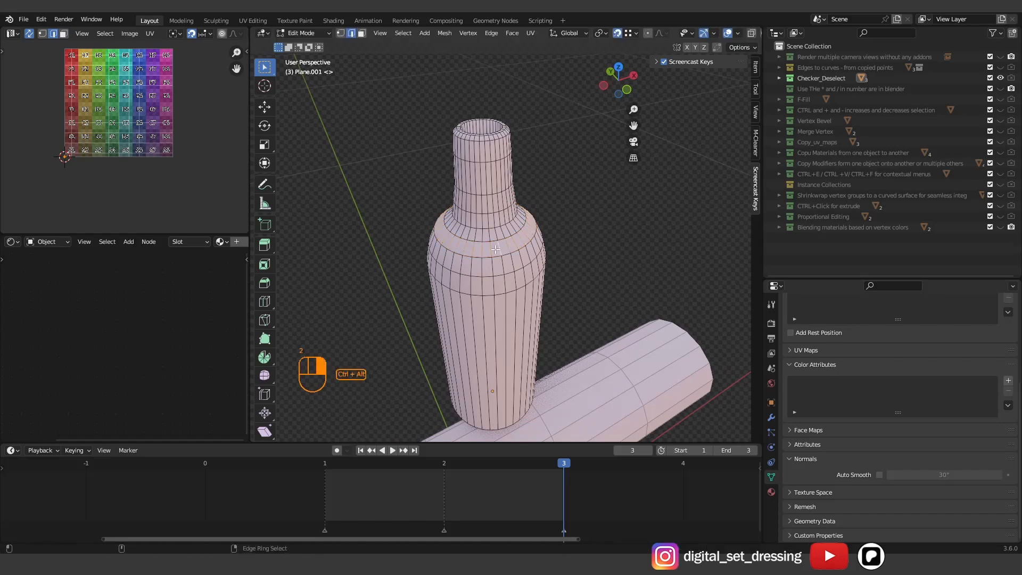
pyautogui.moveTo(495, 249); pyautogui.dragTo(456, 139, button='middle')
pyautogui.click(413, 35)
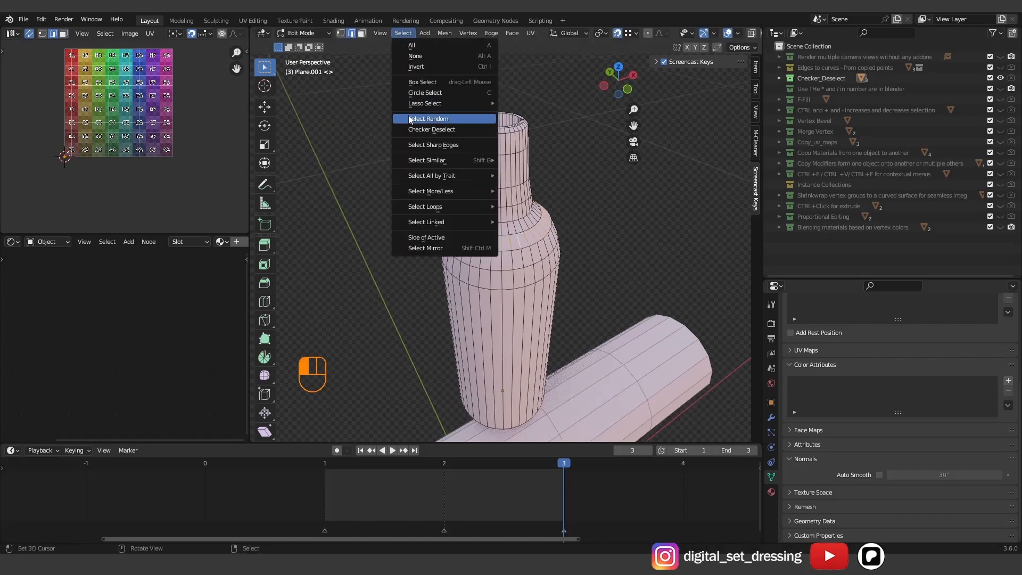
pyautogui.click(418, 129)
# - Extend the bottle's alternate edges to full lengthwise loops with Edge Loops and dissolve them
pyautogui.moveTo(503, 139); pyautogui.dragTo(518, 162, button='middle')
pyautogui.scroll(2, 520, 140)
pyautogui.scroll(-2, 517, 139)
pyautogui.press('q')
pyautogui.moveTo(518, 162)
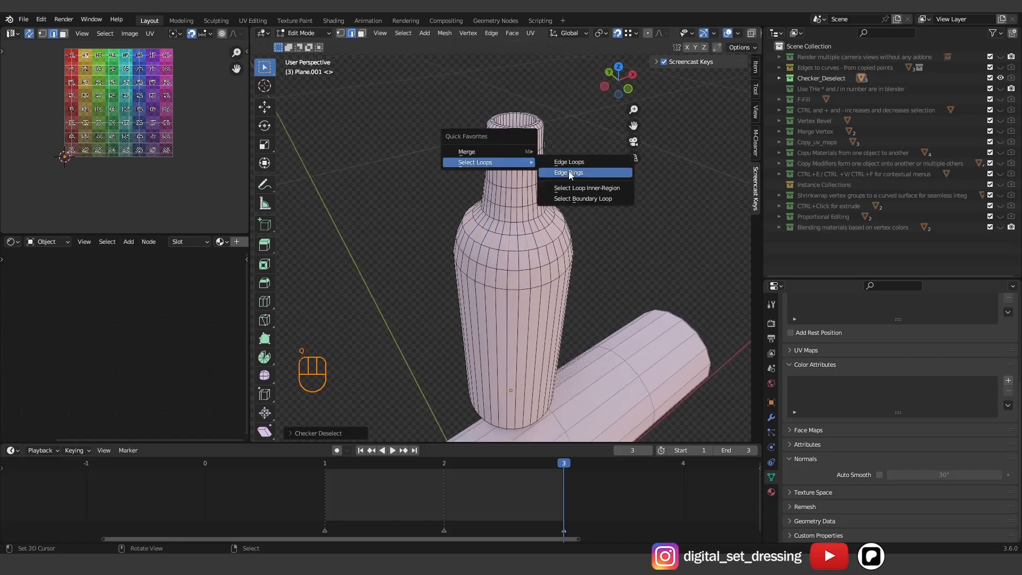
pyautogui.click(570, 162)
pyautogui.moveTo(536, 210)
pyautogui.mouseDown(button='middle')
pyautogui.moveTo(506, 187)
pyautogui.moveTo(520, 210)
pyautogui.mouseUp(button='middle')
pyautogui.hotkey('ctrl', 'x')
pyautogui.scroll(-2, 530, 216)
pyautogui.scroll(-3, 519, 210)
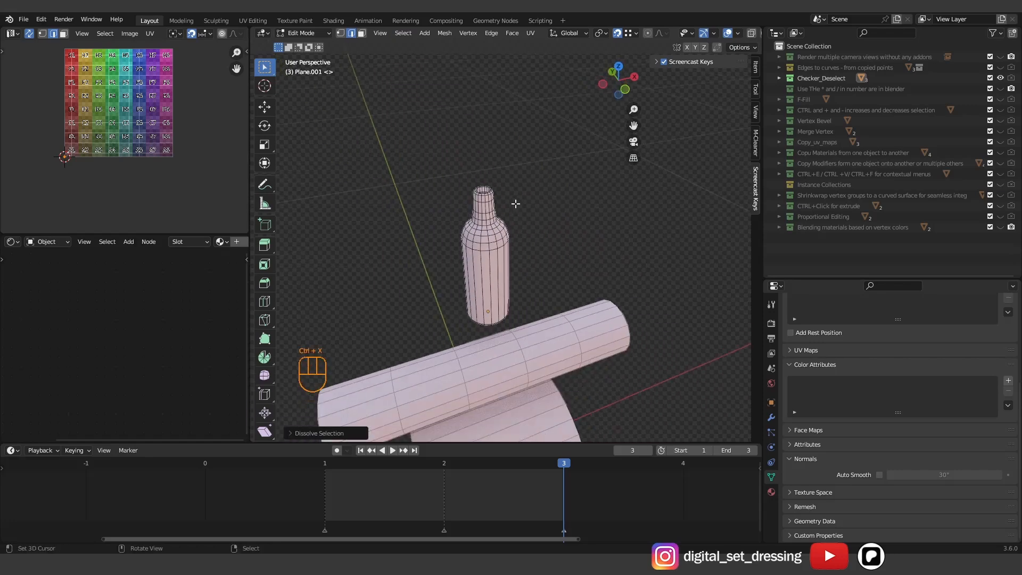
pyautogui.scroll(2, 515, 204)
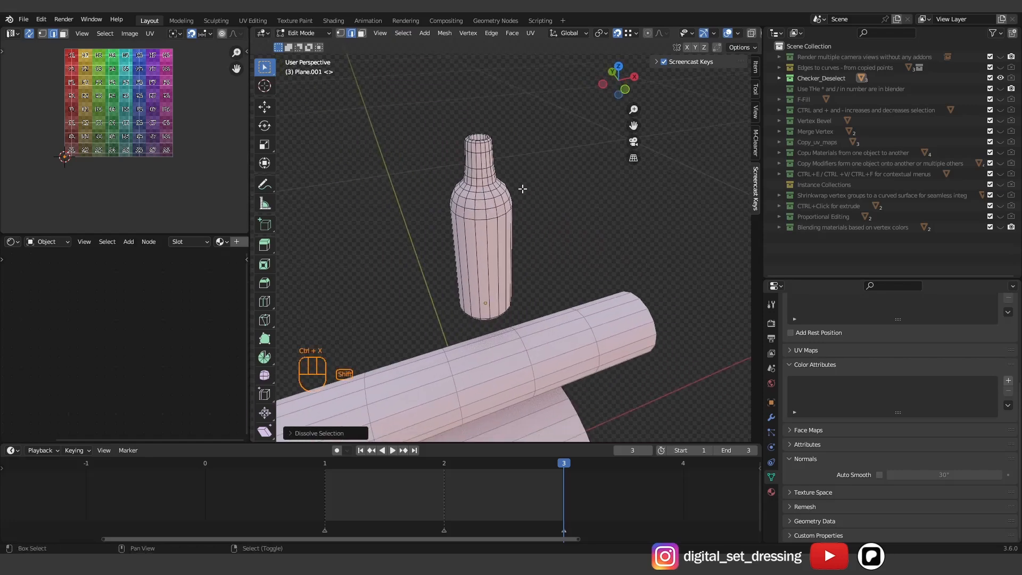
# - Hide the Checker_Deselect collection and show the collection about using * and / in number areas
pyautogui.click(1001, 78)
pyautogui.click(1001, 88)
pyautogui.moveTo(527, 151); pyautogui.dragTo(522, 118, button='middle')
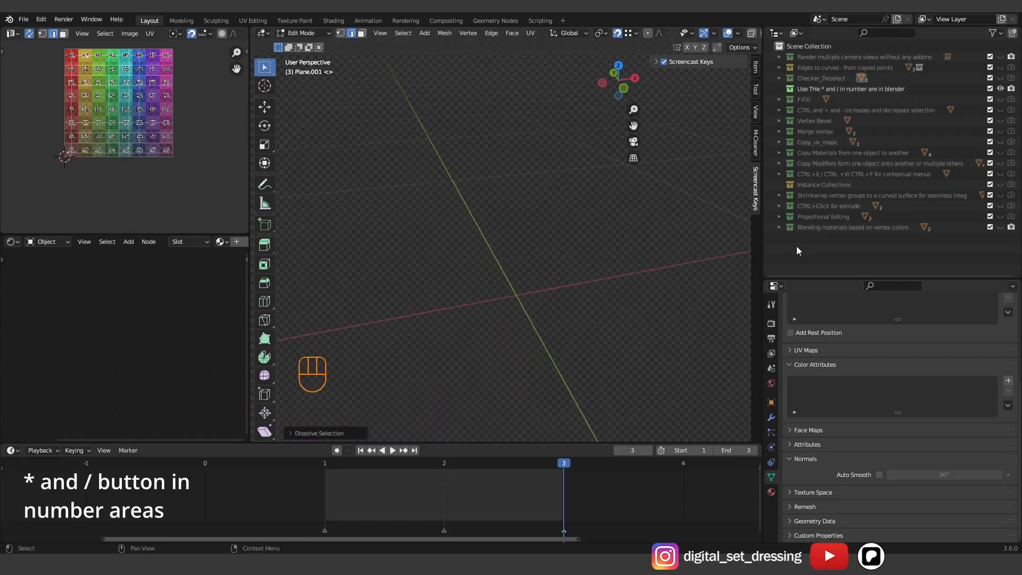
# - Double the Eevee render and viewport samples to 8 each by multiplying their values by 2
pyautogui.click(771, 323)
pyautogui.scroll(2, 900, 319)
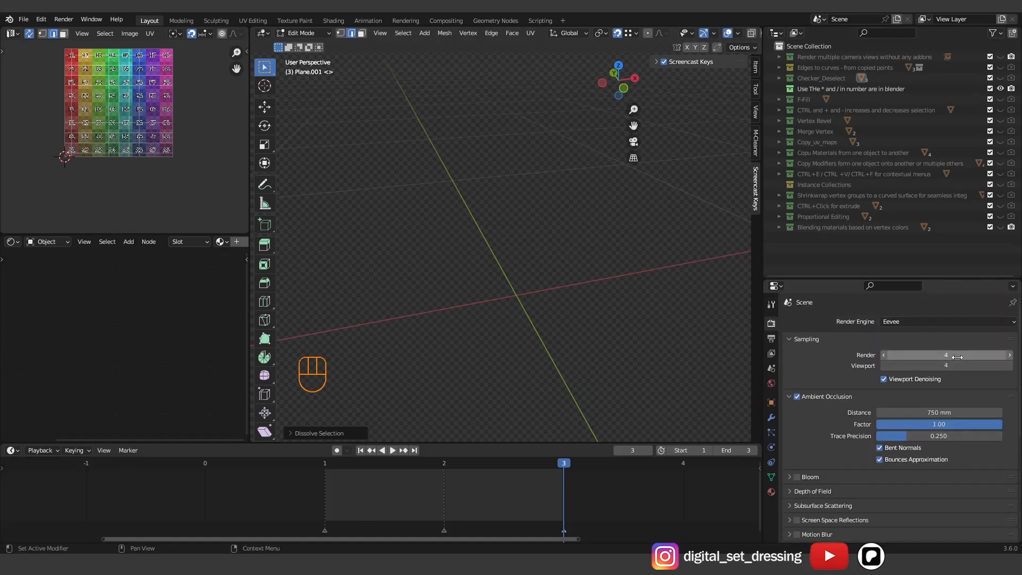
pyautogui.click(967, 357)
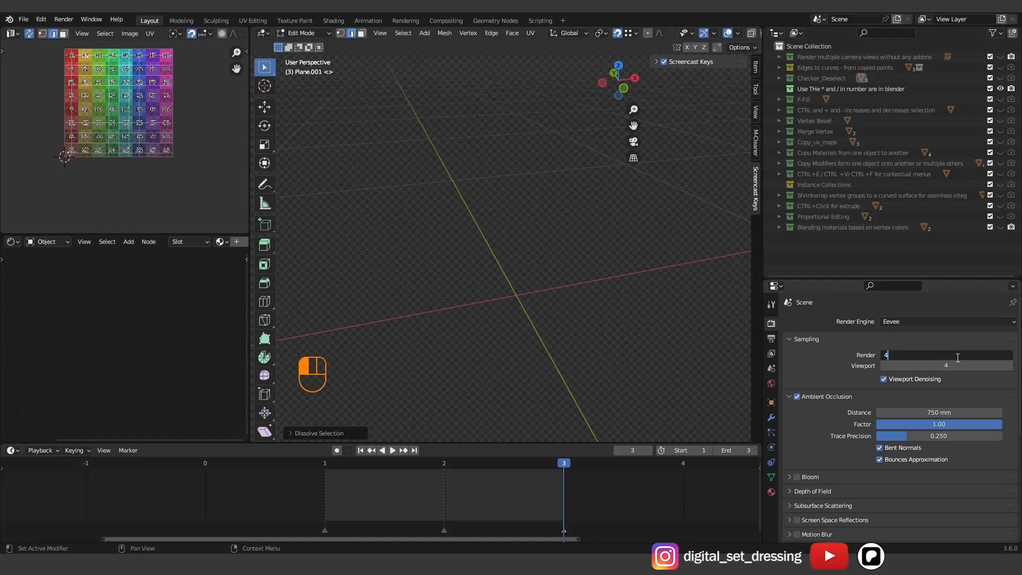
pyautogui.write('*2')
pyautogui.press('Return')
pyautogui.click(955, 366)
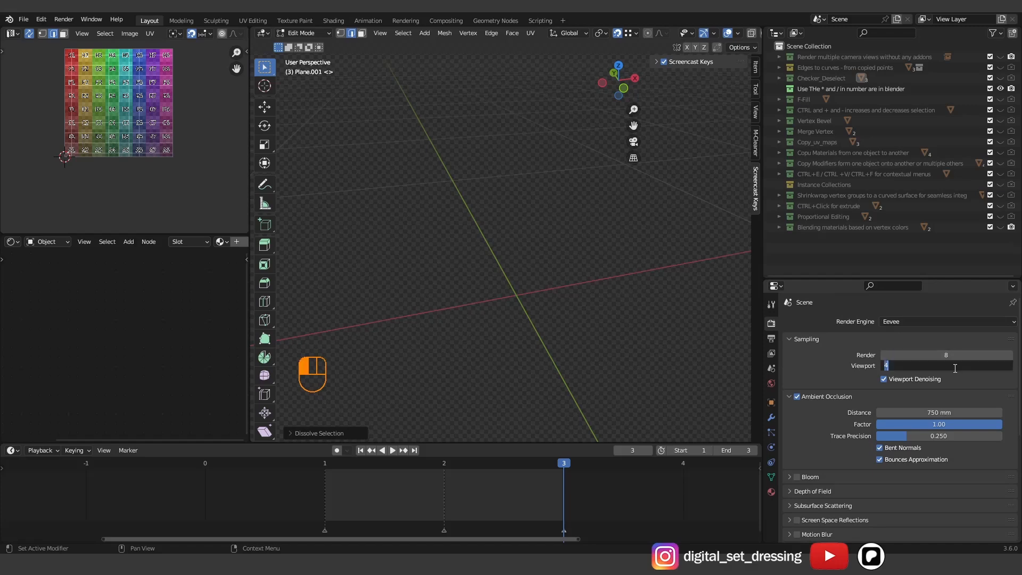
pyautogui.write('*2')
pyautogui.press('Return')
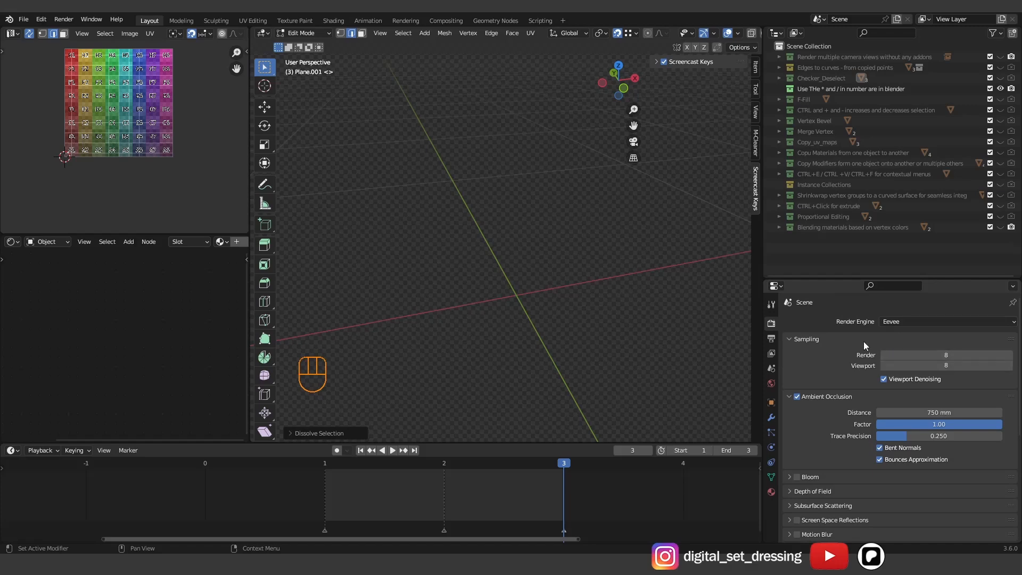
# - Double the output resolution to 1920 × 1080 px by multiplying the X and Y values by 2
pyautogui.click(771, 342)
pyautogui.click(964, 337)
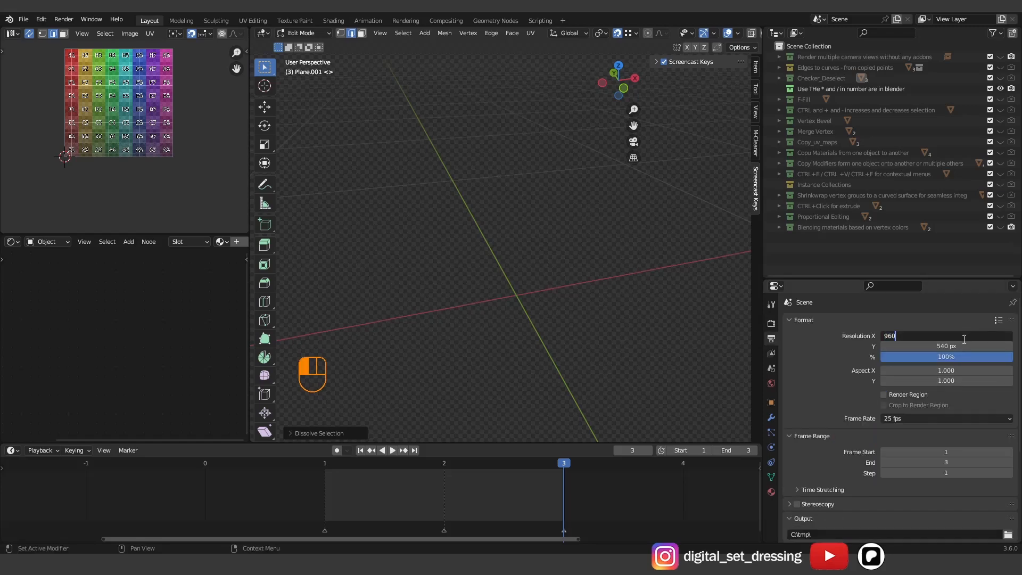
pyautogui.write('*2')
pyautogui.press('Return')
pyautogui.click(962, 345)
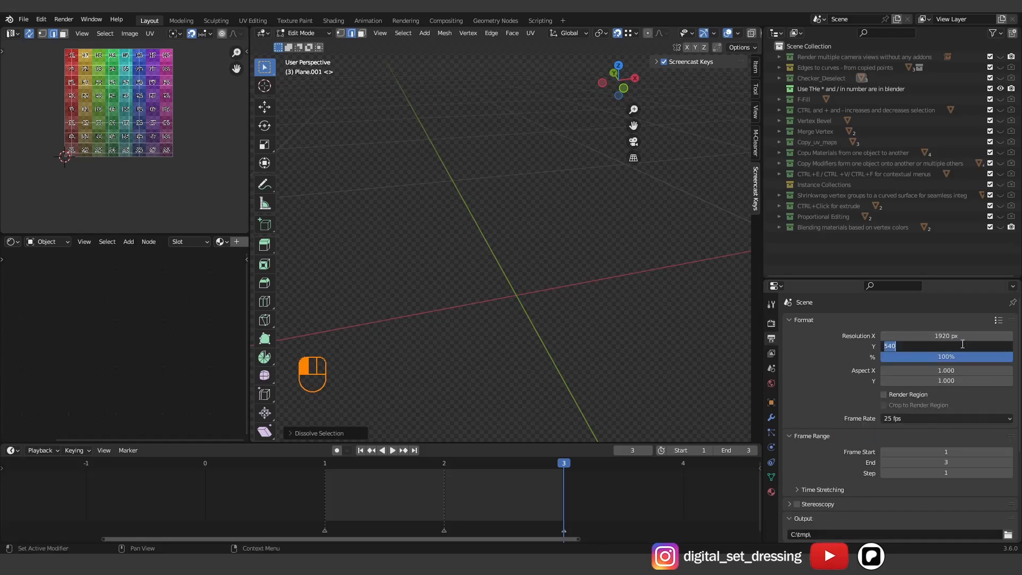
pyautogui.write('*2')
pyautogui.press('Return')
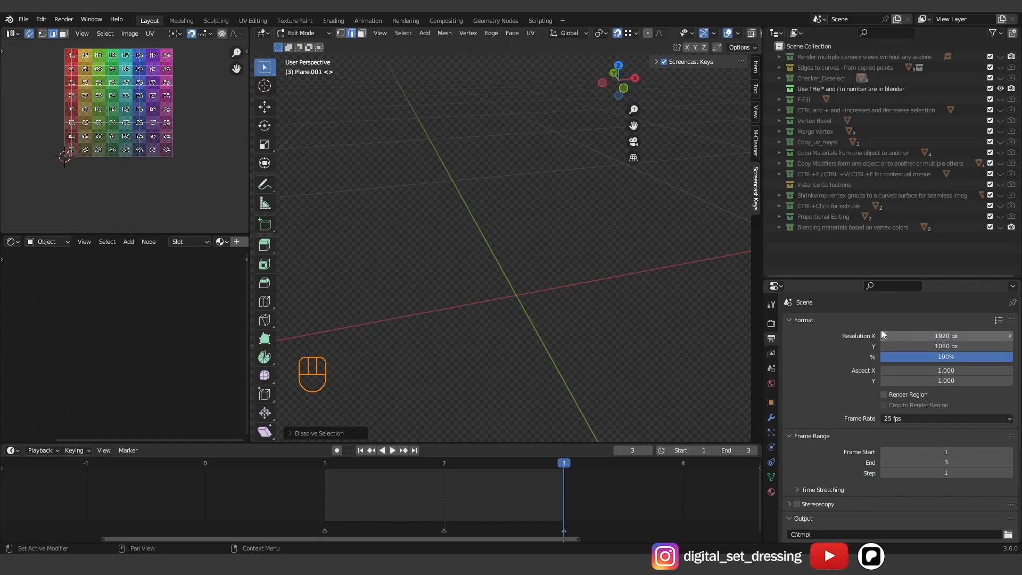
# - Start a new image and halve its width and height to 512 px by dividing the values by 2
pyautogui.scroll(2, 98, 53)
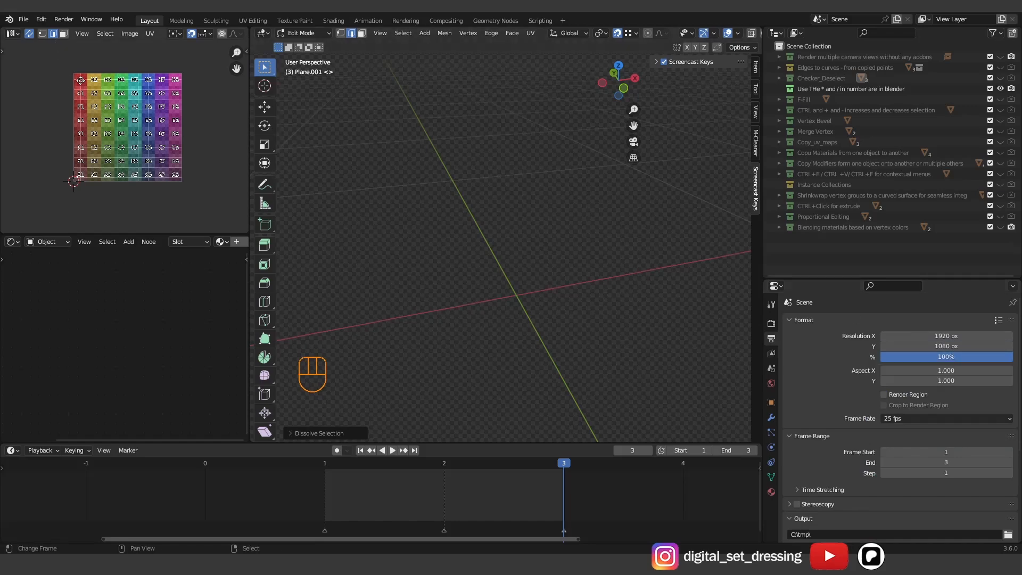
pyautogui.click(130, 34)
pyautogui.click(145, 46)
pyautogui.click(172, 77)
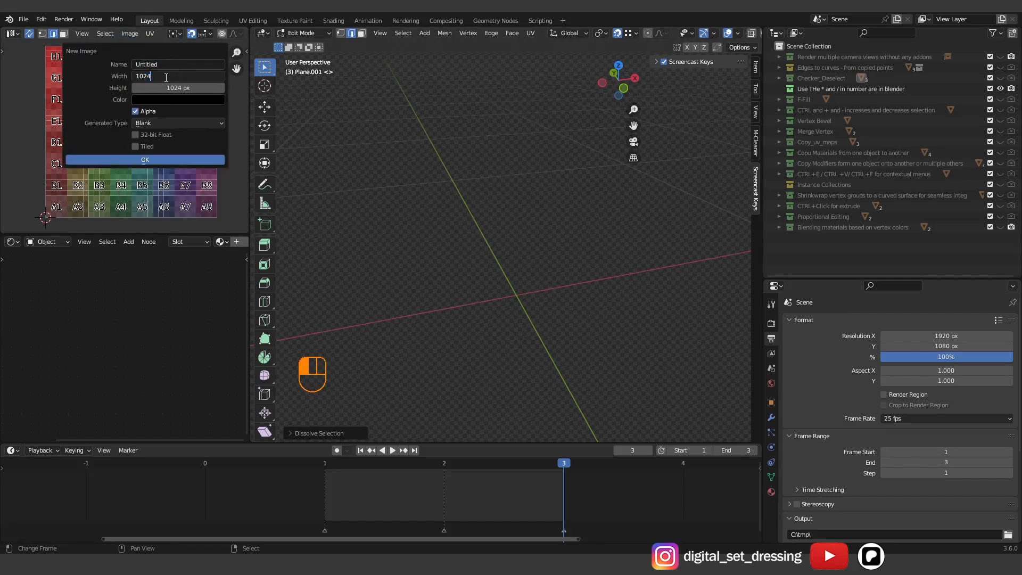
pyautogui.write('/2')
pyautogui.click(168, 87)
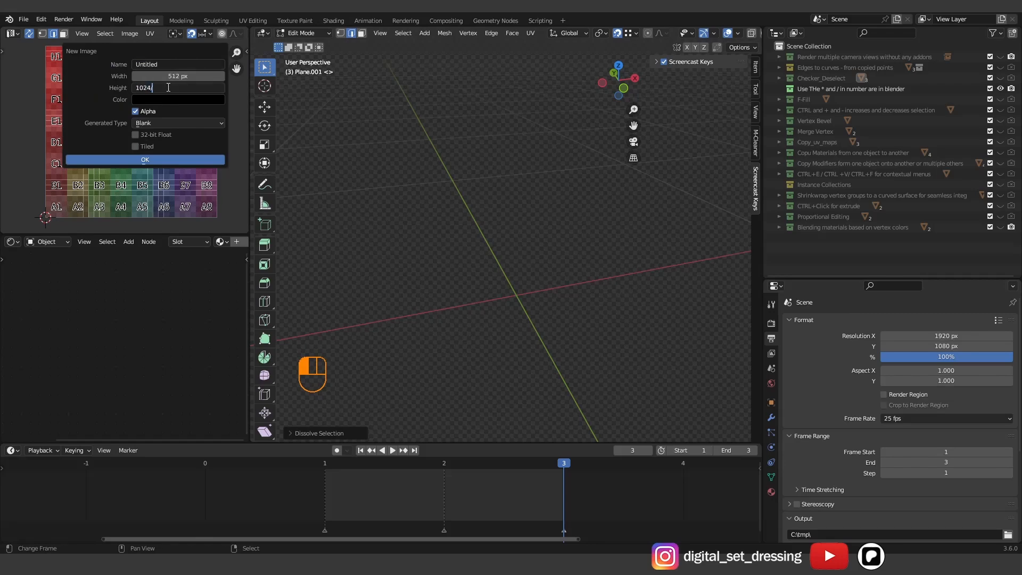
pyautogui.write('/2')
pyautogui.press('Return')
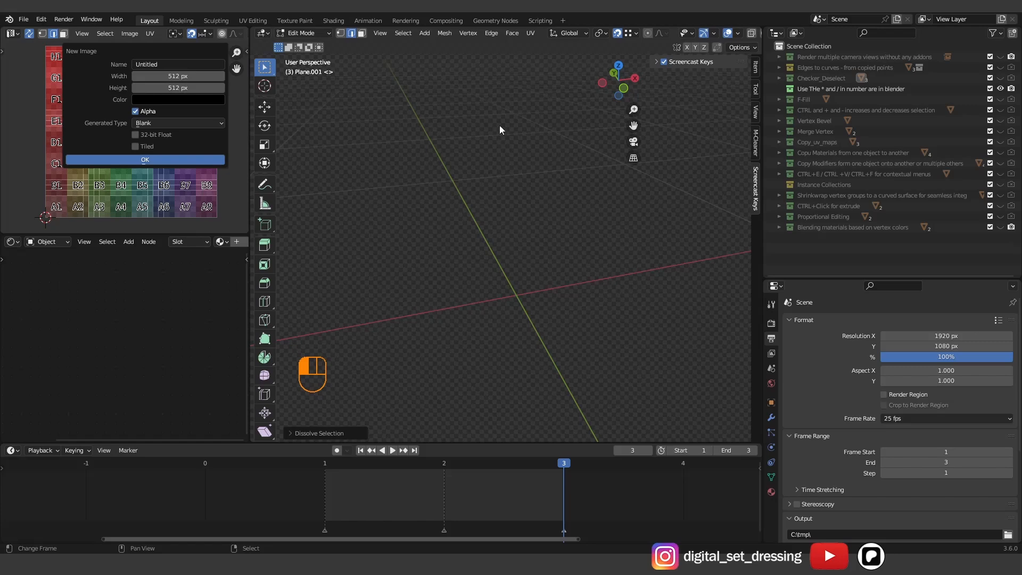
# - Show the F-Fill collection, hide the number-area collection, and put the grid plane with holes into Edit Mode
pyautogui.click(1000, 100)
pyautogui.click(1001, 90)
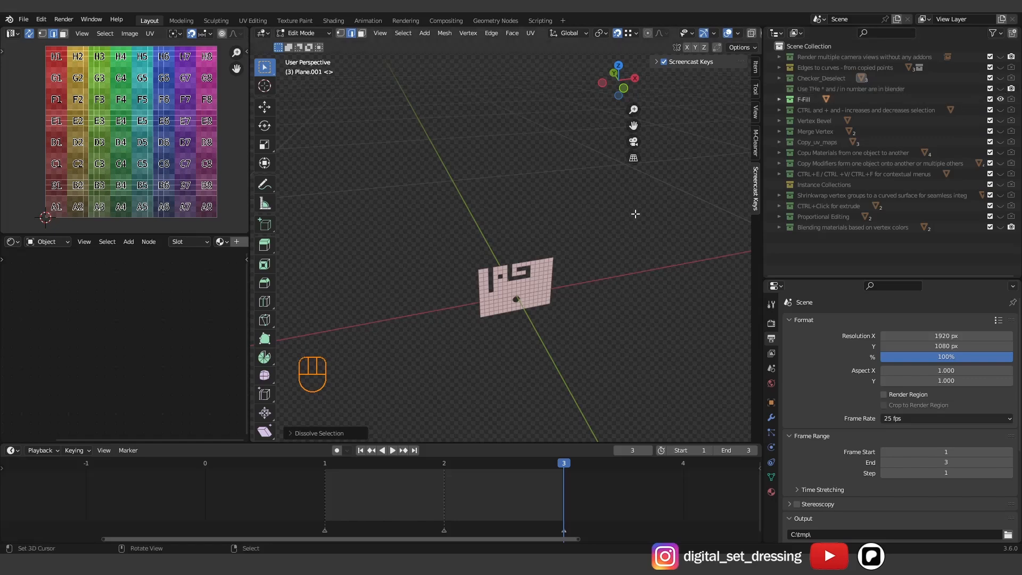
pyautogui.press('f')
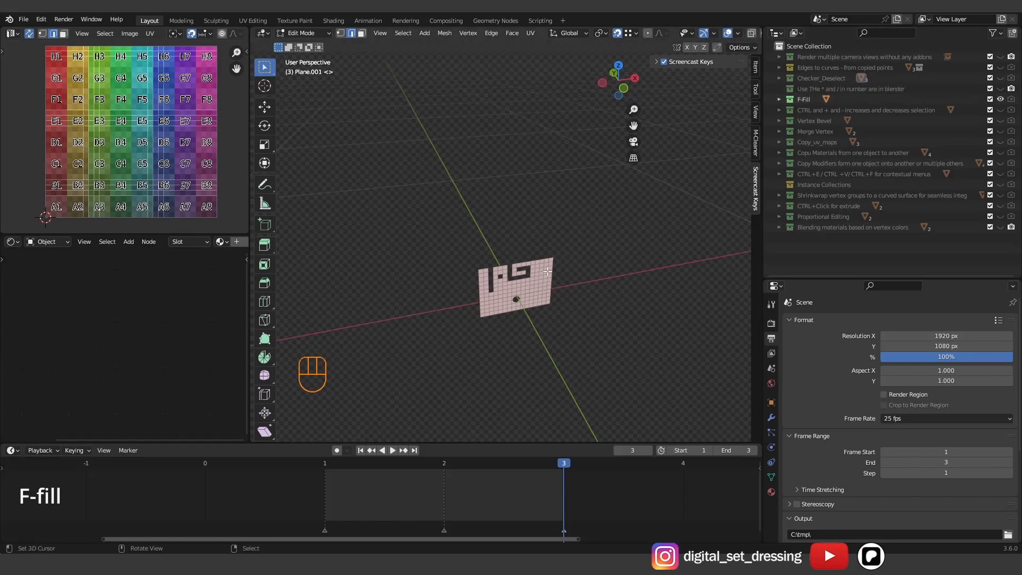
pyautogui.press('Tab')
pyautogui.press('Tab')
pyautogui.press('Tab')
pyautogui.press('Tab')
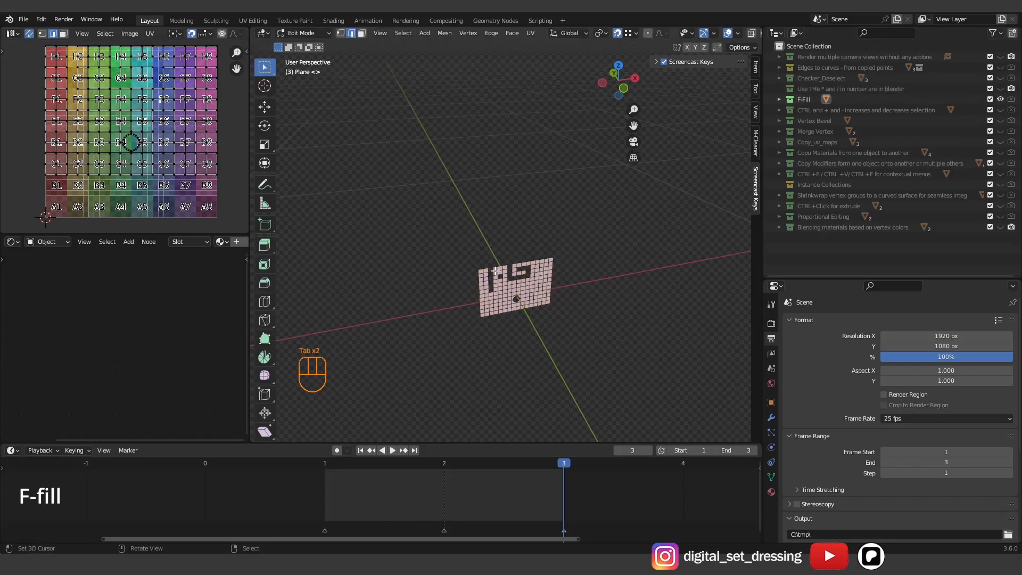
# - Select the two facing side edges at the top of the plane's narrow vertical slot and fill a face between them
pyautogui.scroll(8, 485, 269)
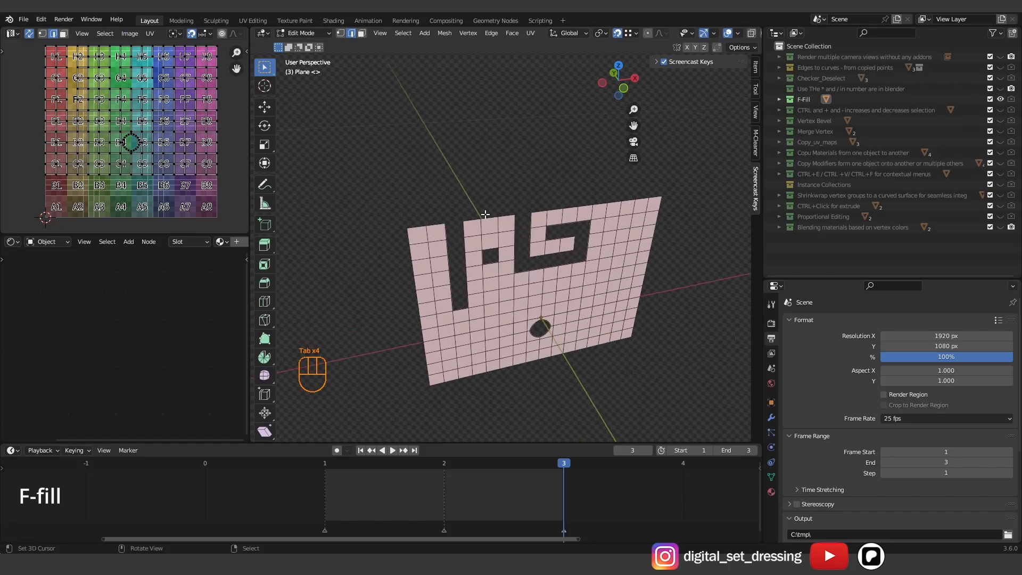
pyautogui.press('2')
pyautogui.rightClick(427, 209)
pyautogui.keyDown('shift'); pyautogui.rightClick(454, 199); pyautogui.keyUp('shift')
pyautogui.moveTo(454, 198); pyautogui.dragTo(457, 198, button='middle')
pyautogui.press('f')
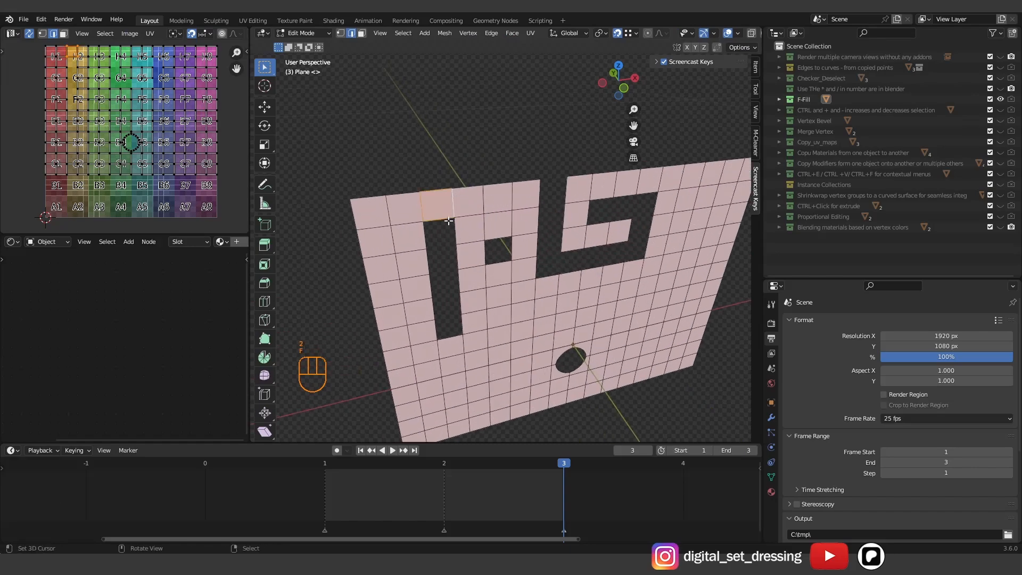
# - Fill the rest of the narrow slot face by face down from its top, and close the small square hole
pyautogui.rightClick(446, 220)
pyautogui.press('f')
pyautogui.press('f')
pyautogui.press('f')
pyautogui.press('f')
pyautogui.press('f')
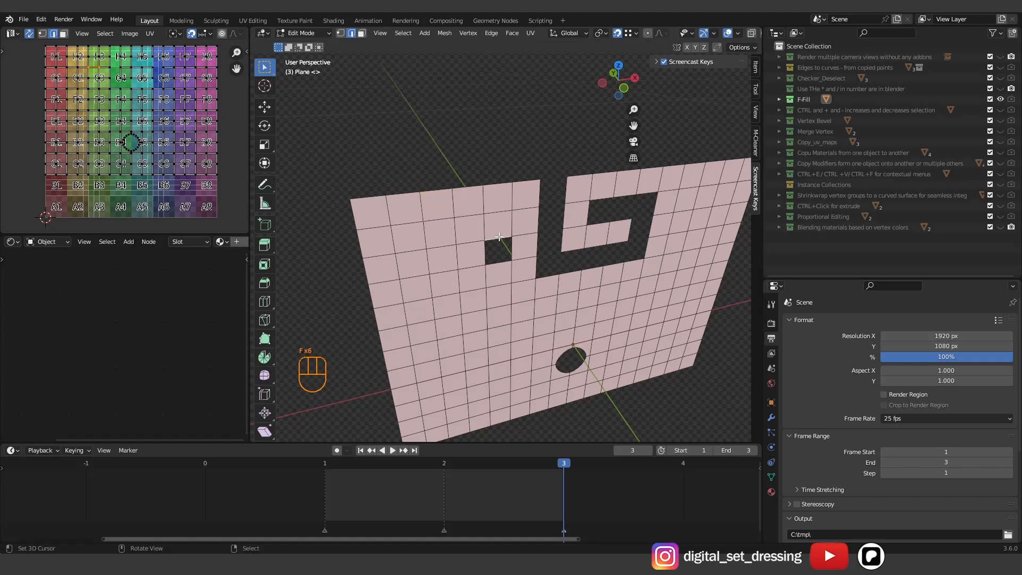
pyautogui.press('f')
# - Fill the inner part of the spiral-shaped gap face by face, down to its lower horizontal strip
pyautogui.moveTo(579, 218); pyautogui.dragTo(517, 188, button='middle')
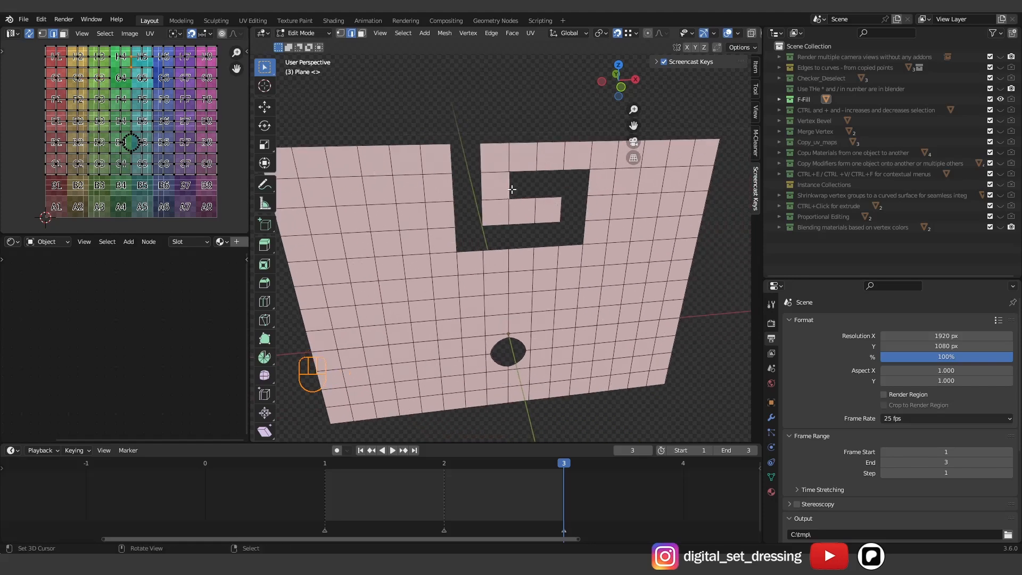
pyautogui.press('f')
pyautogui.press('f')
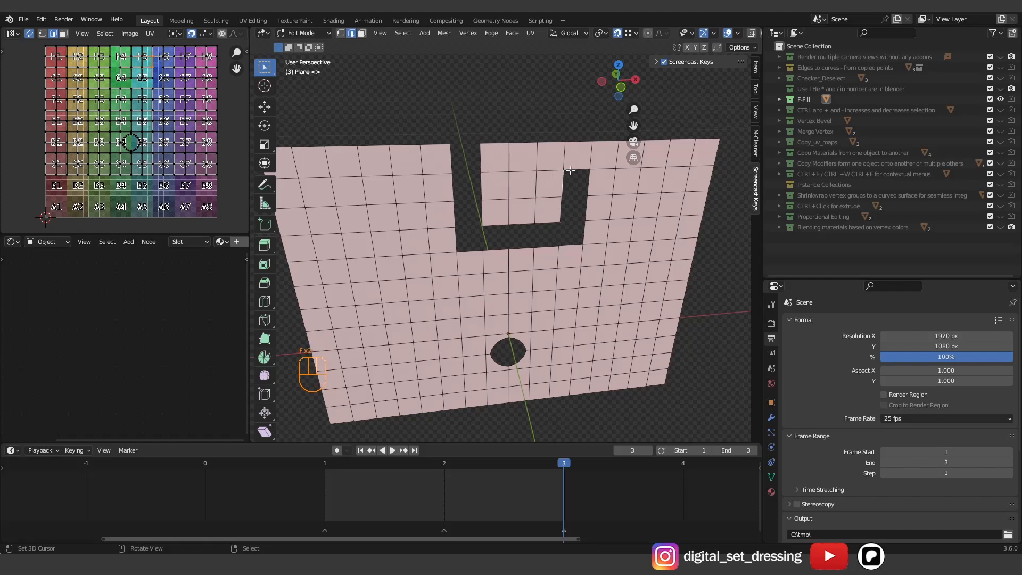
pyautogui.press('f')
pyautogui.press('f')
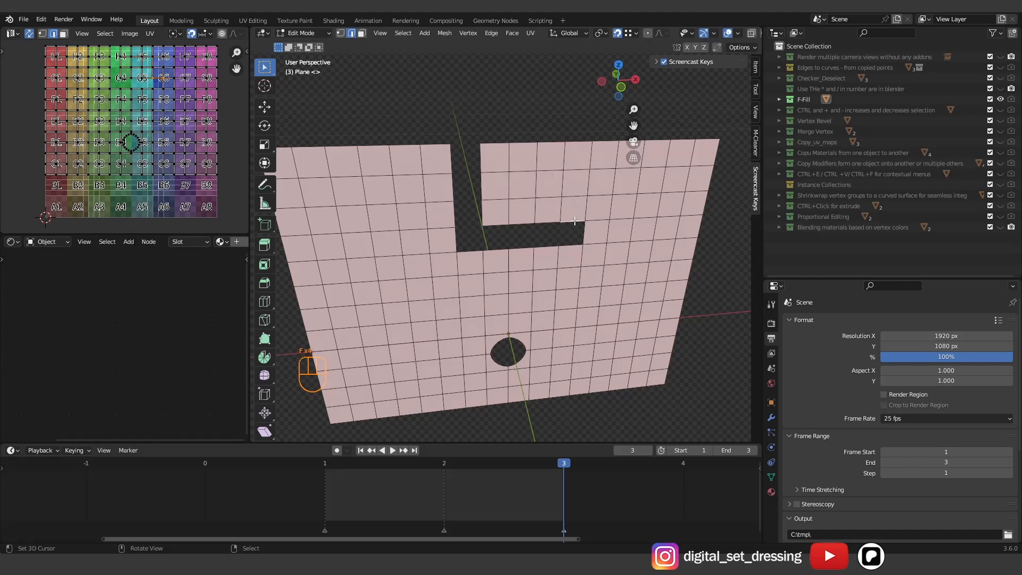
# - Undo the skewed face in the spiral gap's lower horizontal strip and fill the strip with regular faces from its end edge
pyautogui.press('f')
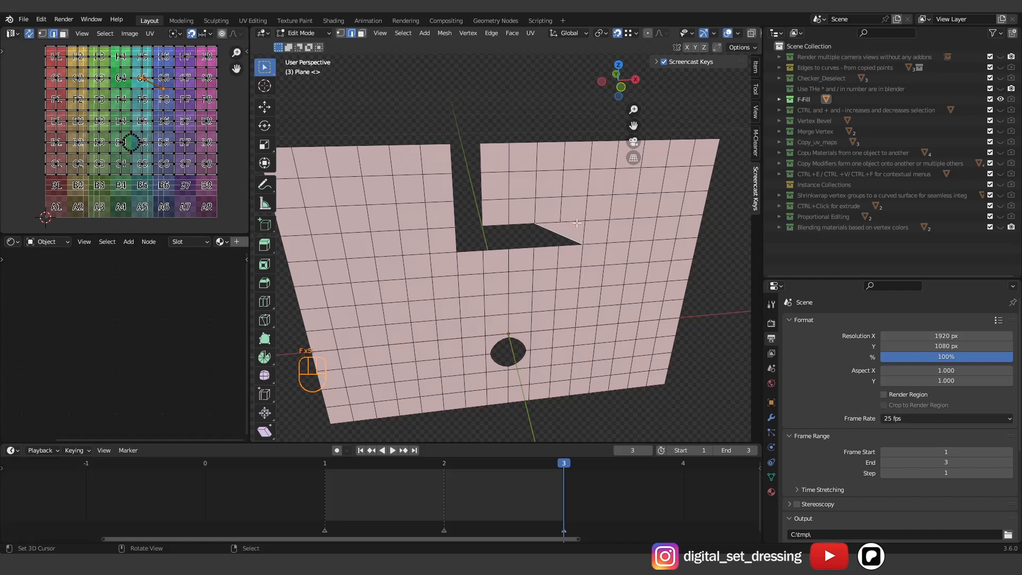
pyautogui.hotkey('ctrl', 'z')
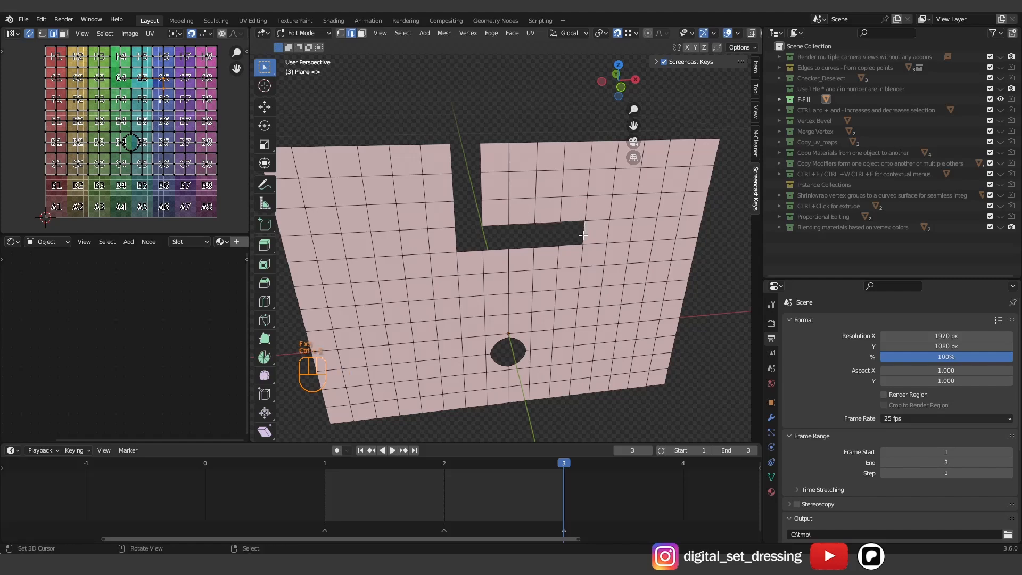
pyautogui.press('f')
pyautogui.press('f')
pyautogui.press('f')
pyautogui.press('f')
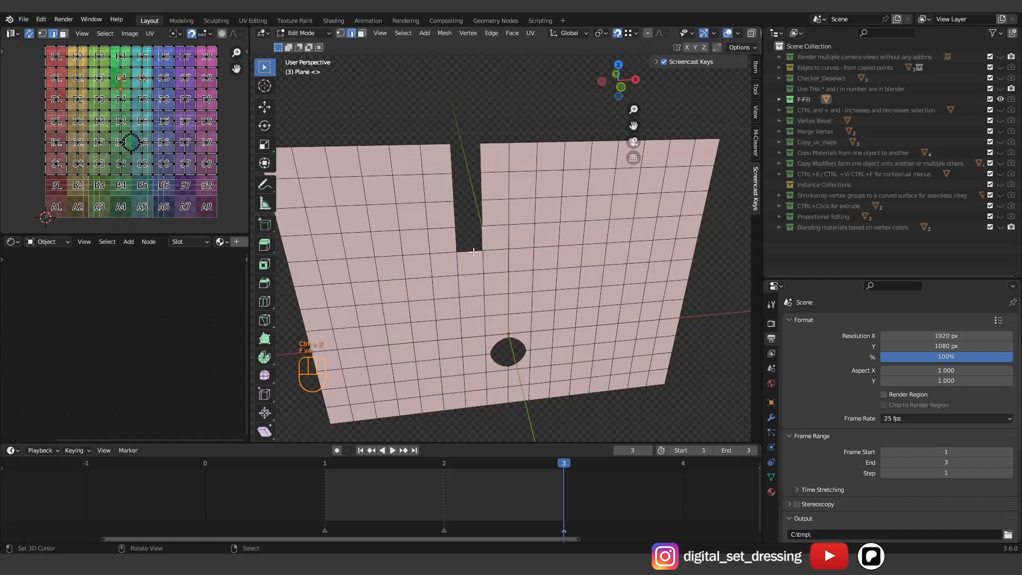
# - Fill the remaining vertical gap face by face from its lower edge up to the plane's upper border
pyautogui.press('f')
pyautogui.press('f')
pyautogui.press('f')
pyautogui.press('f')
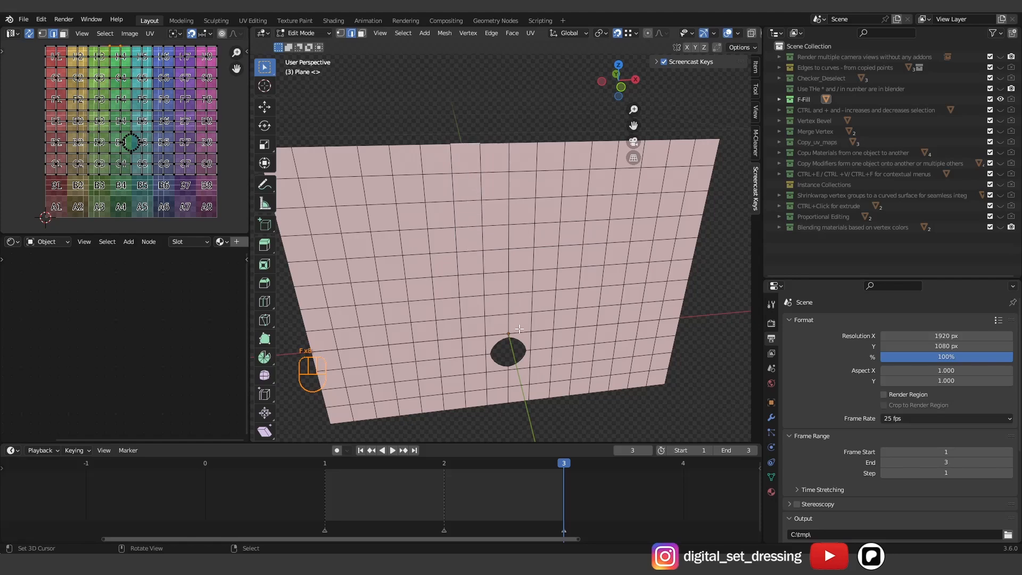
# - Select the border loop of the round hole in the plane and fill it with a face
pyautogui.scroll(4, 516, 314)
pyautogui.keyDown('ctrl'); pyautogui.keyDown('alt'); pyautogui.rightClick(499, 296); pyautogui.keyUp('alt'); pyautogui.keyUp('ctrl')
pyautogui.scroll(1, 506, 314)
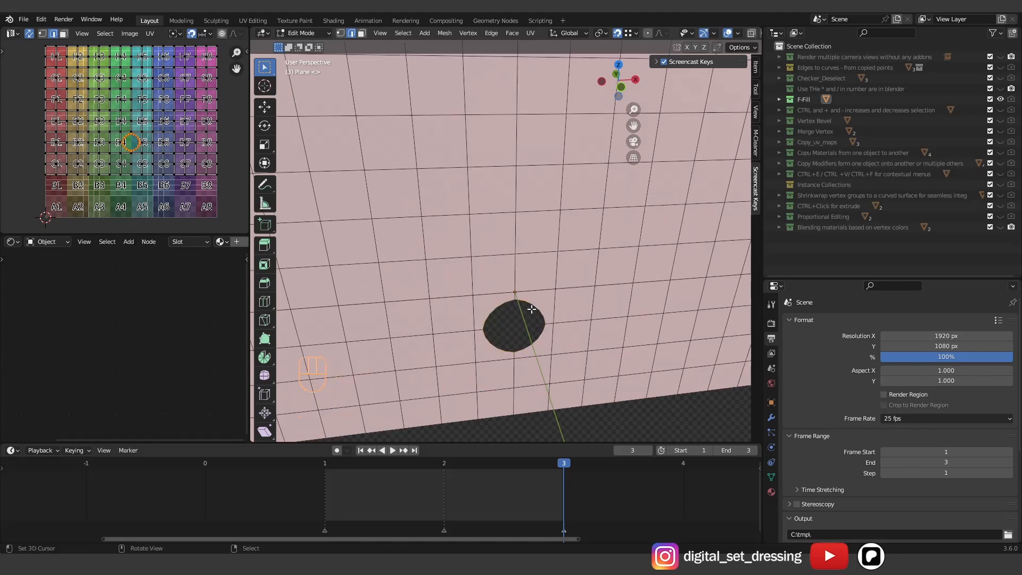
pyautogui.press('f')
pyautogui.scroll(-4, 531, 308)
pyautogui.moveTo(531, 309); pyautogui.dragTo(611, 281, button='middle')
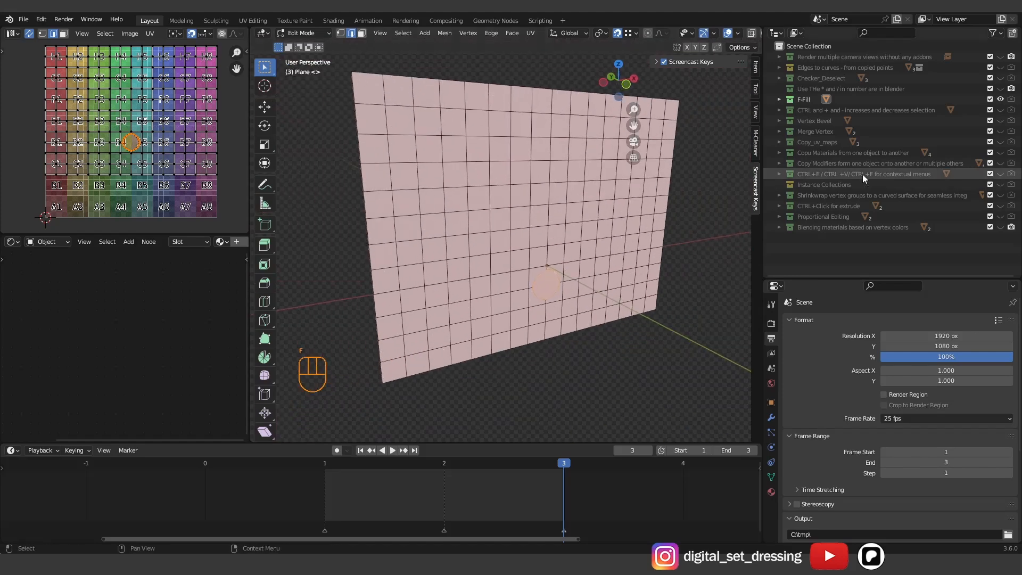
# - Hide the F-Fill collection, show the "CTRL and + and -" collection, and open its plane in Edit Mode
pyautogui.click(1002, 99)
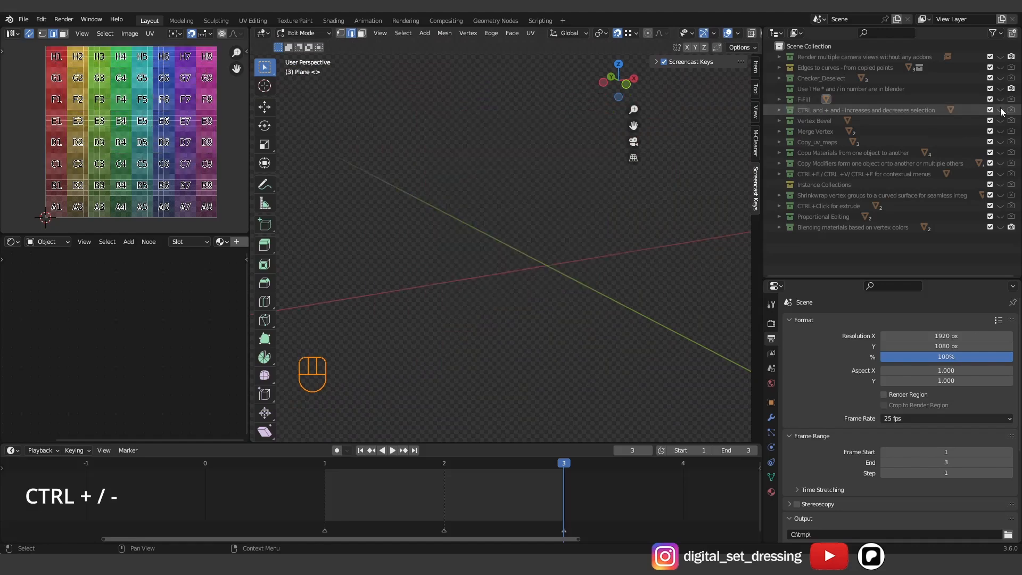
pyautogui.click(1001, 110)
pyautogui.scroll(-2, 590, 211)
pyautogui.scroll(2, 589, 211)
pyautogui.keyDown('shift'); pyautogui.moveTo(589, 211); pyautogui.dragTo(551, 221, button='middle'); pyautogui.keyUp('shift')
pyautogui.press('Tab')
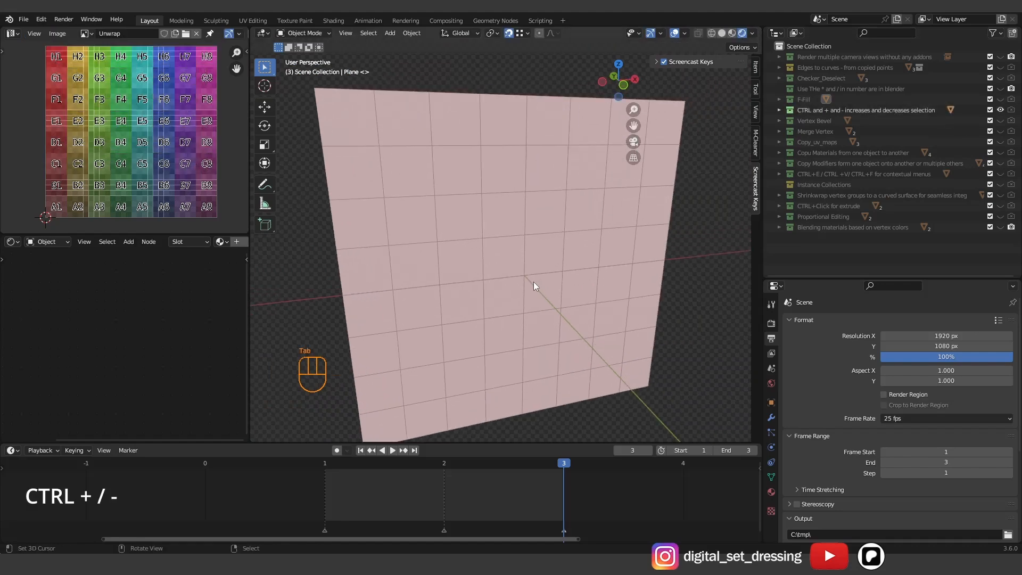
pyautogui.rightClick(533, 282)
pyautogui.press('Tab')
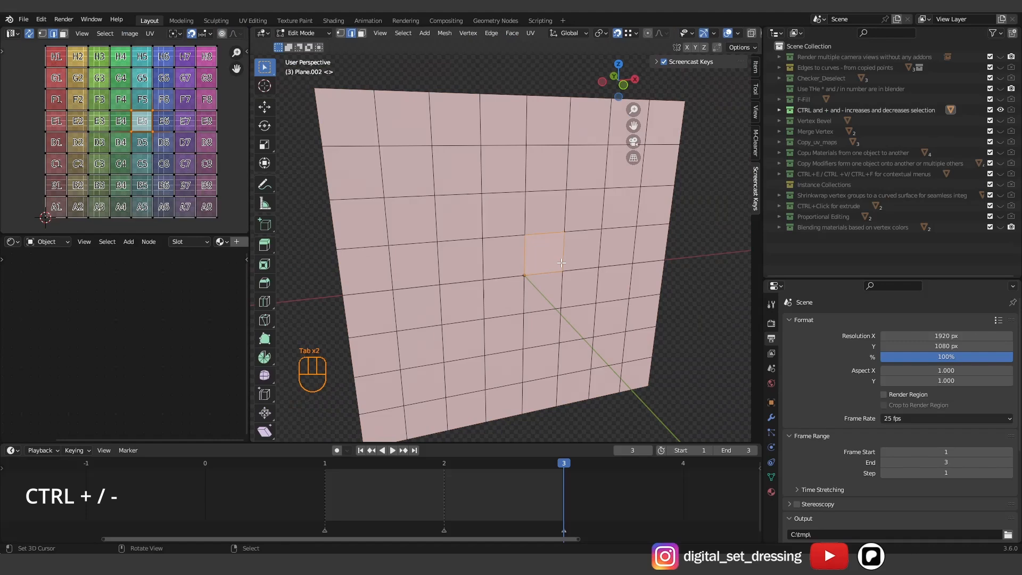
# - Grow the selection around the selected face twice, and try shrinking a selection of the whole mesh
pyautogui.press('ctrl+KP_Add')
pyautogui.press('ctrl+KP_Add')
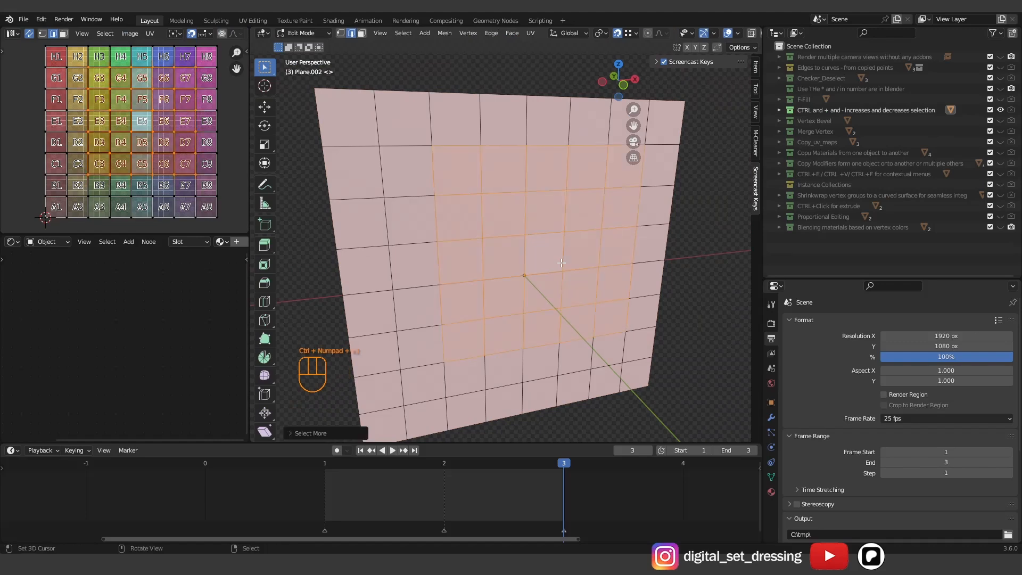
pyautogui.press('a')
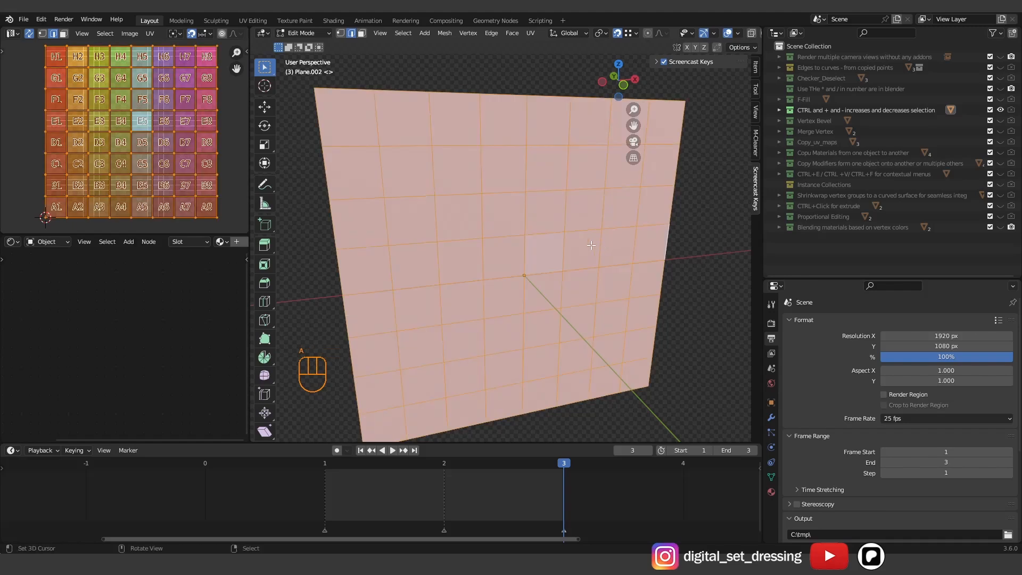
pyautogui.press('ctrl+KP_Subtract')
pyautogui.press('ctrl+KP_Subtract')
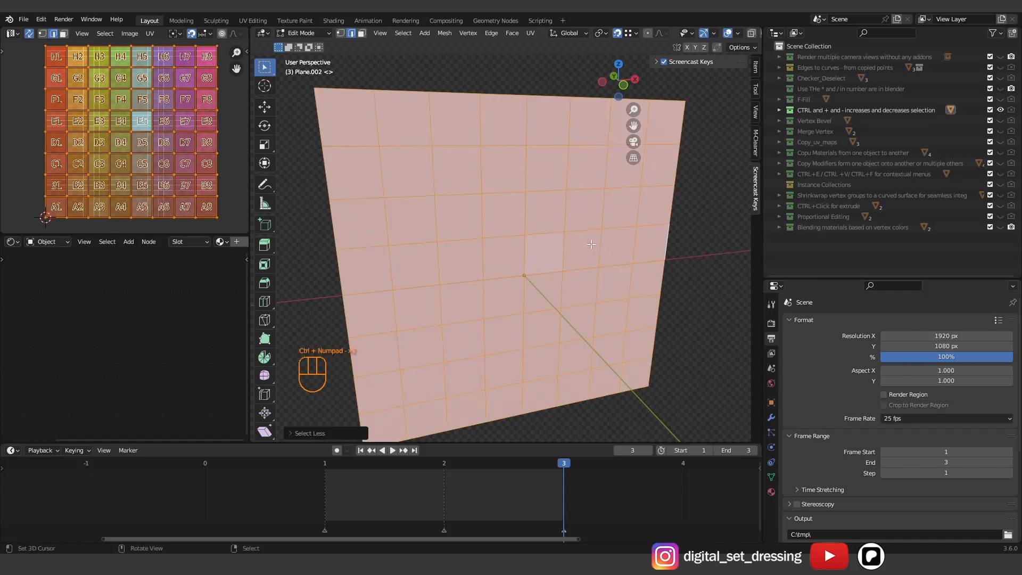
# - Circle-select a patch of faces in the middle of the plane in face mode and shrink the selection repeatedly
pyautogui.rightClick(679, 213)
pyautogui.press('c')
pyautogui.moveTo(504, 194)
pyautogui.mouseDown()
pyautogui.moveTo(553, 276)
pyautogui.moveTo(473, 197)
pyautogui.moveTo(466, 320)
pyautogui.moveTo(606, 314)
pyautogui.mouseUp()
pyautogui.rightClick(539, 260)
pyautogui.press('3')
pyautogui.press('c')
pyautogui.rightClick(593, 245)
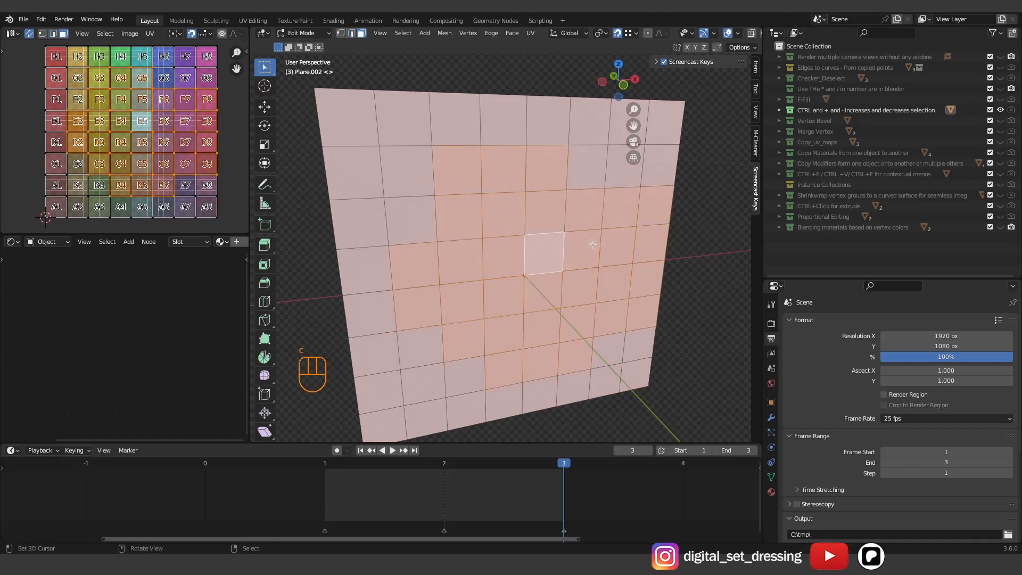
pyautogui.press('ctrl+KP_Subtract')
pyautogui.press('ctrl+KP_Subtract')
pyautogui.press('ctrl+KP_Subtract')
# - Box-select a 3 by 3 block of central faces and shrink it, and repeat with a larger block
pyautogui.press('b')
pyautogui.moveTo(453, 215); pyautogui.dragTo(548, 290)
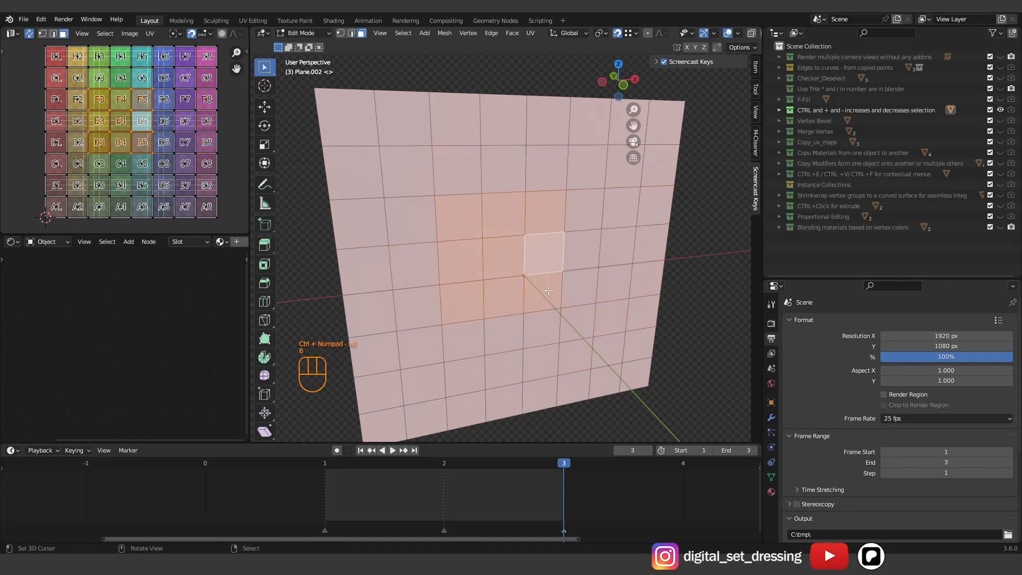
pyautogui.press('ctrl+KP_Subtract')
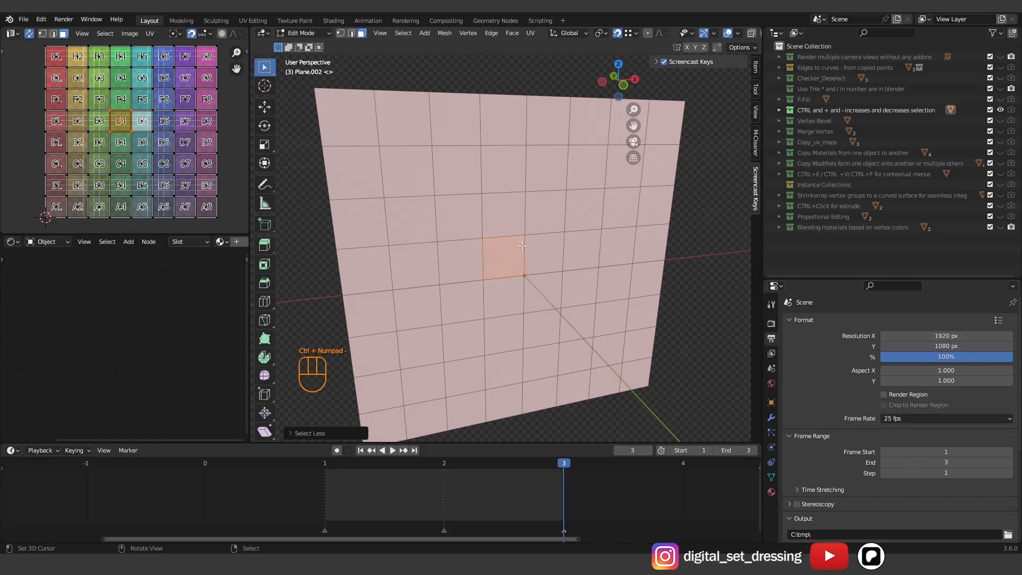
pyautogui.press('b')
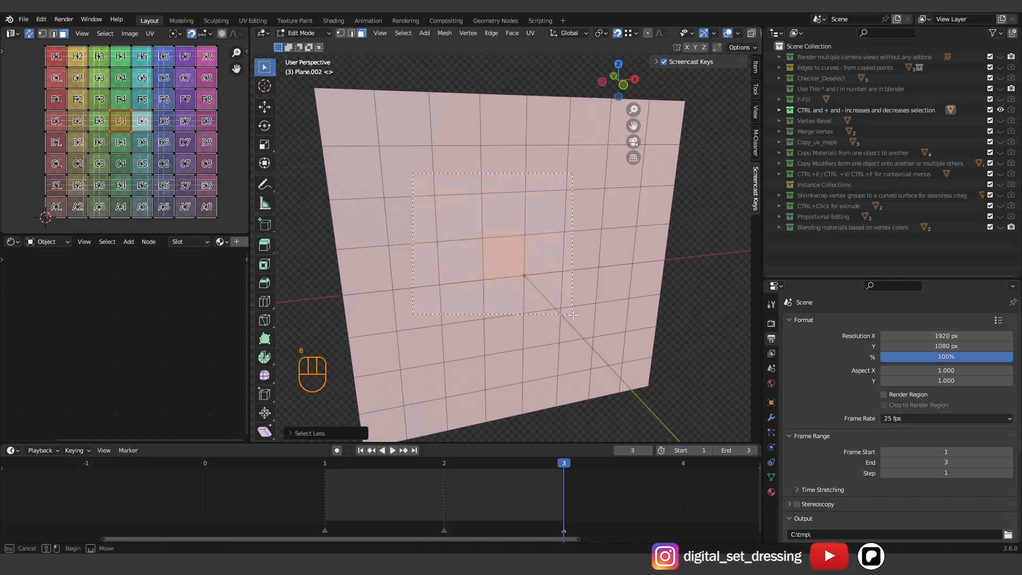
pyautogui.moveTo(382, 166); pyautogui.dragTo(580, 329)
pyautogui.press('ctrl+KP_Subtract')
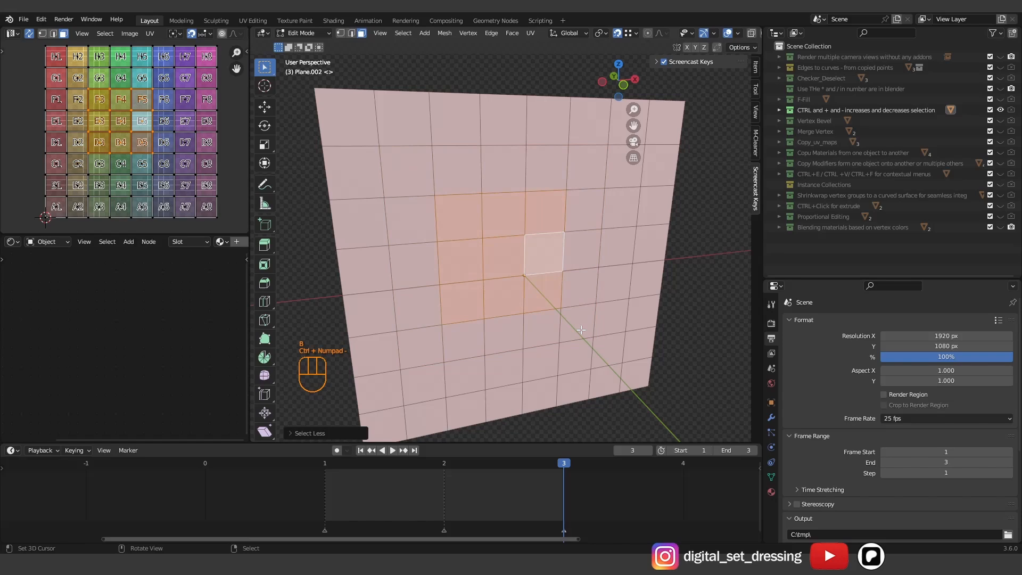
# - Switch the visible collection to Vertex Bevel and open its plane for vertex editing
pyautogui.click(1000, 110)
pyautogui.click(1000, 120)
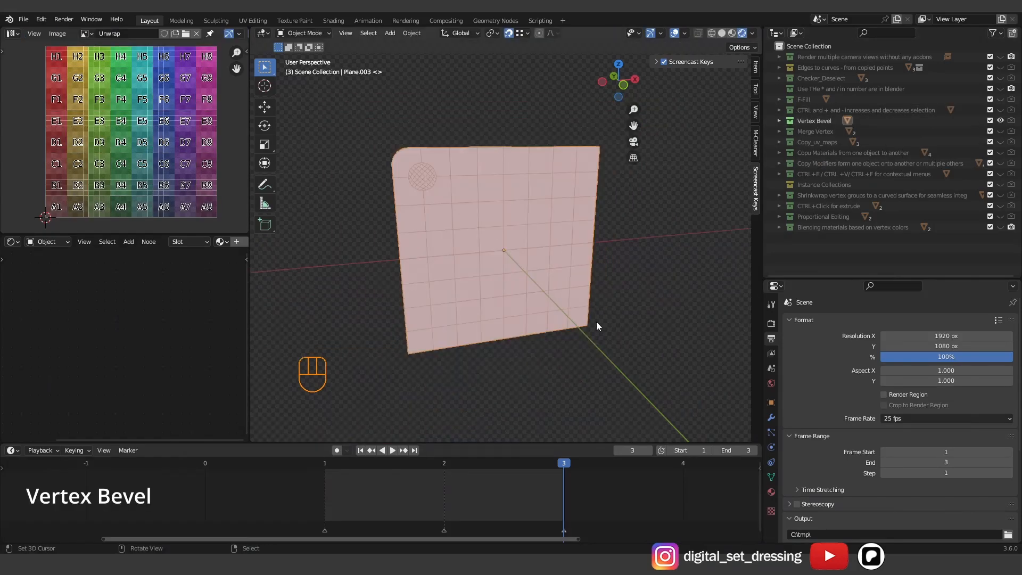
pyautogui.scroll(1, 596, 321)
pyautogui.press('Tab')
pyautogui.press('1')
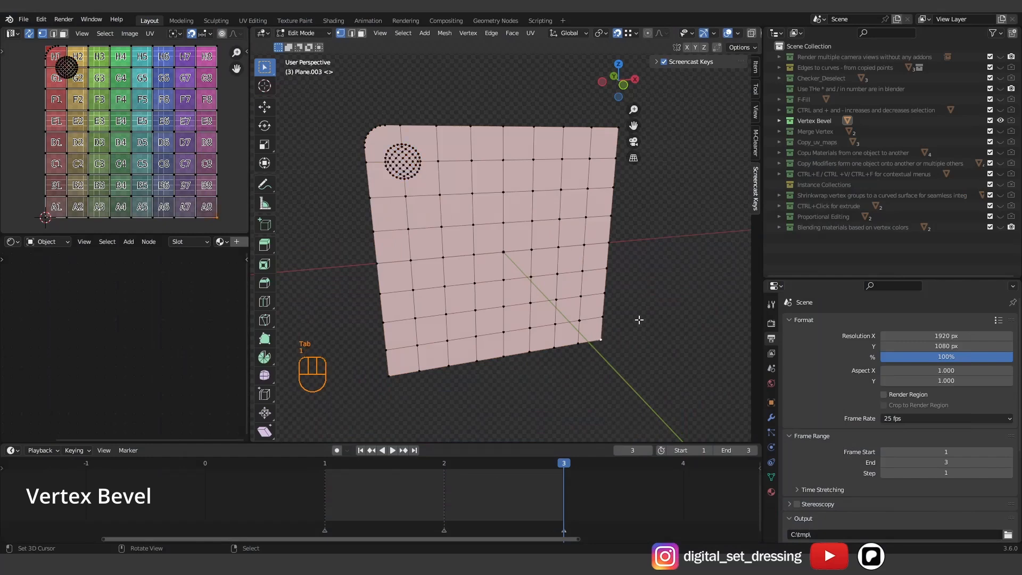
# - Try to round the plane's free lower corner vertex with a multi-segment vertex bevel
pyautogui.hotkey('ctrl', 'shift', 'b')
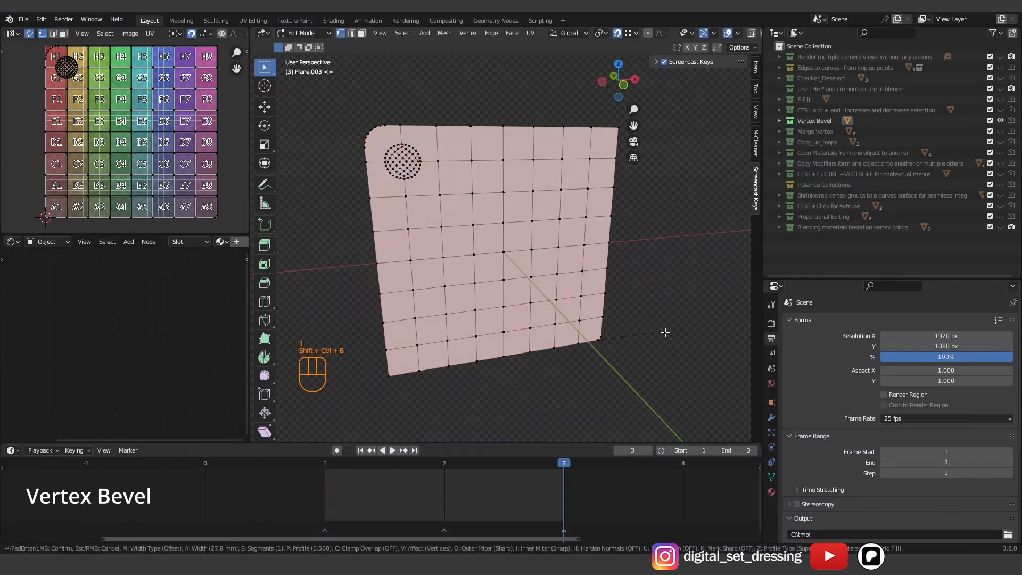
pyautogui.scroll(3, 721, 368)
pyautogui.rightClick(723, 366)
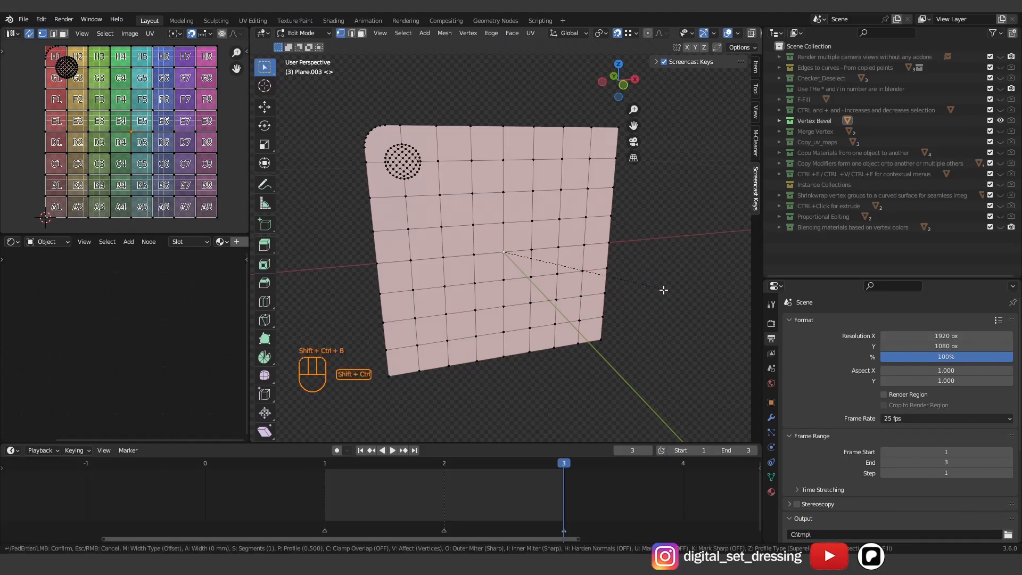
# - Bevel the plane's centre vertex into a circle about 127 mm wide with 4 segments and a profile of about 0.106
pyautogui.hotkey('ctrl', 'shift', 'b')
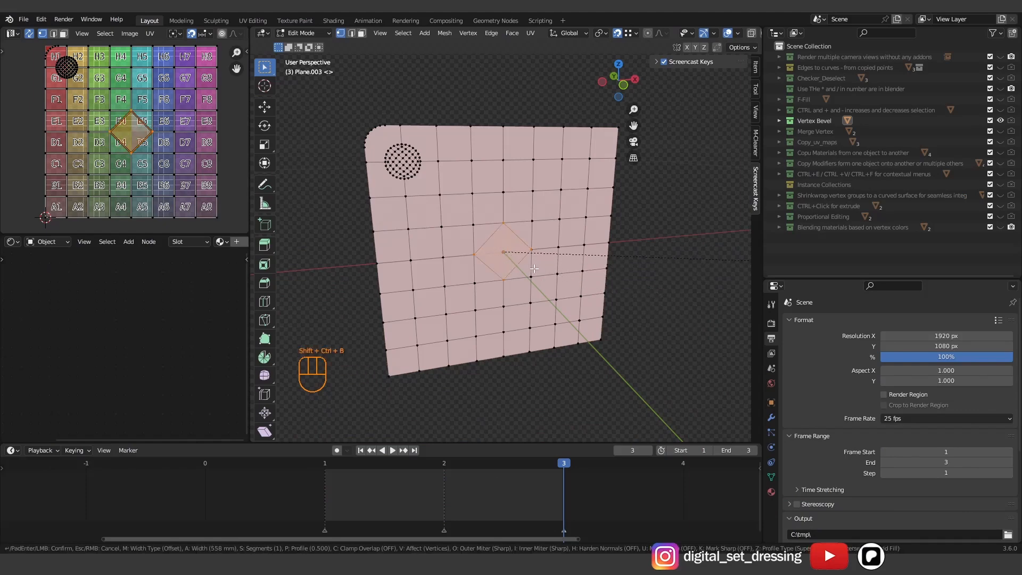
pyautogui.scroll(3, 741, 327)
pyautogui.press('p')
pyautogui.press('ctrl')
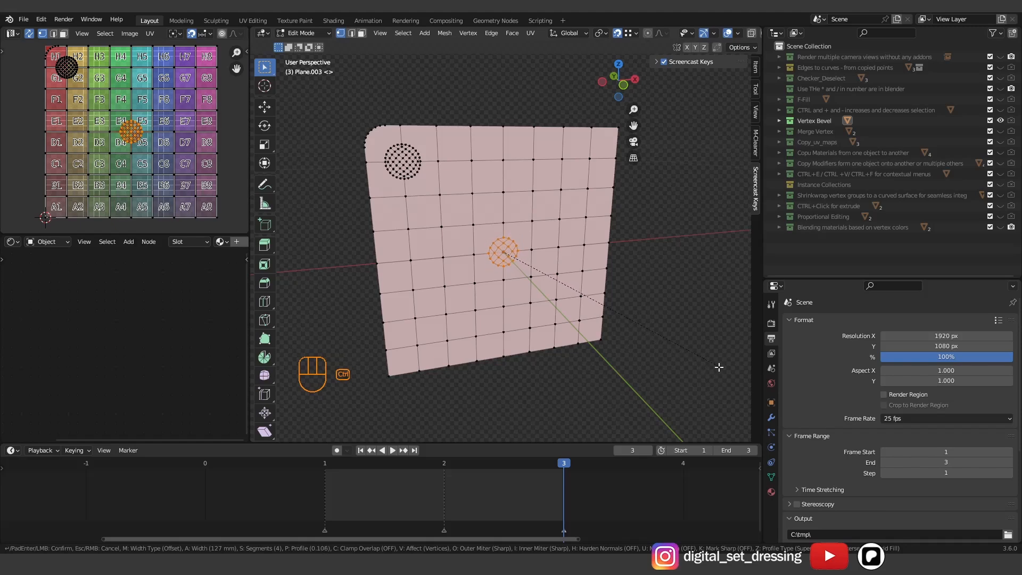
pyautogui.click(718, 368)
# - Extrude the circular faces at the plane's centre outward into a short cylinder
pyautogui.moveTo(713, 365); pyautogui.dragTo(627, 299, button='middle')
pyautogui.press('e')
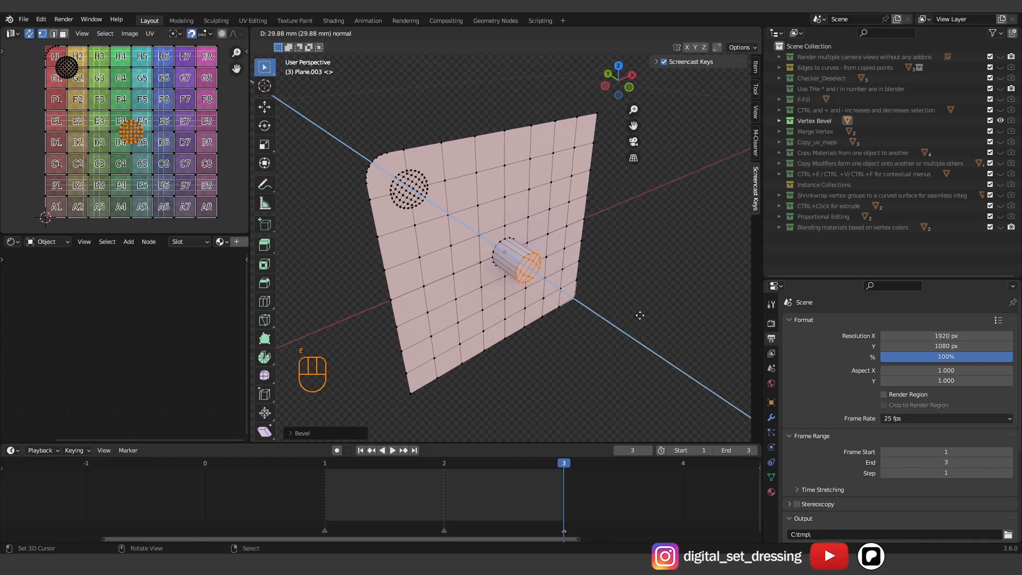
pyautogui.click(649, 315)
pyautogui.moveTo(649, 315); pyautogui.dragTo(620, 289, button='middle')
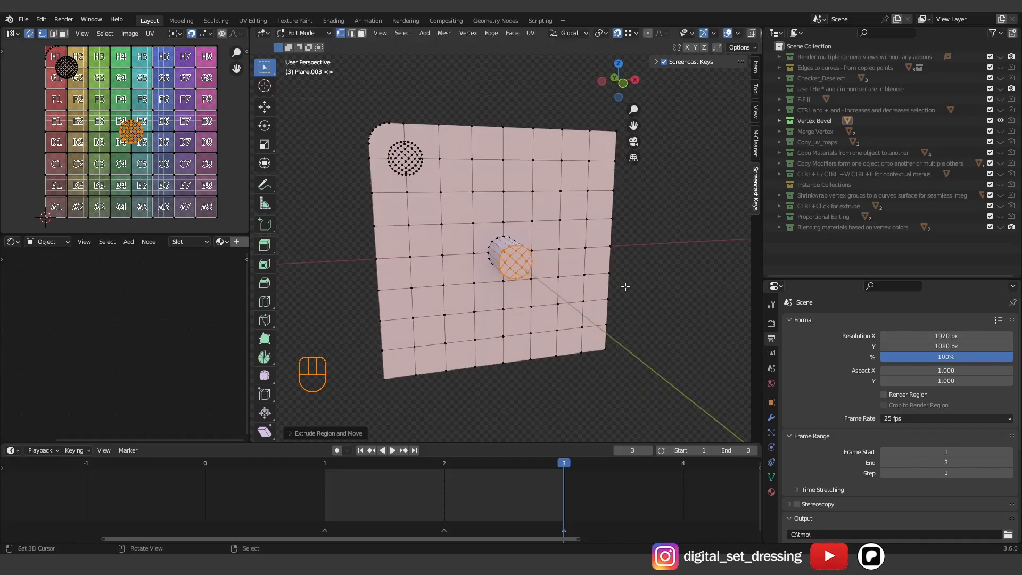
pyautogui.keyDown('shift'); pyautogui.moveTo(665, 197); pyautogui.dragTo(658, 196, button='middle'); pyautogui.keyUp('shift')
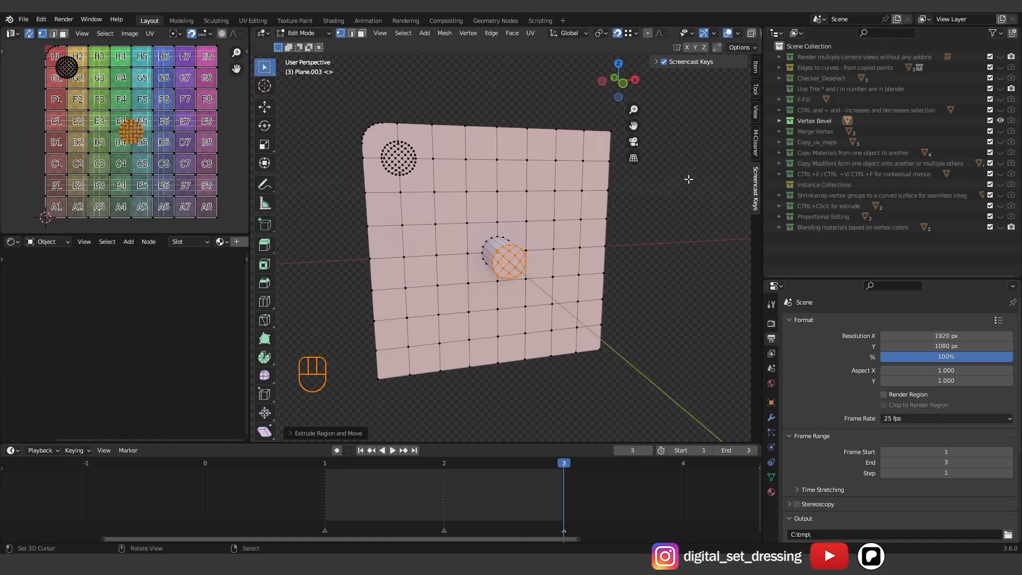
# - Switch the visible collection to Merge Vertex and open the upper arch for vertex editing
pyautogui.click(1000, 121)
pyautogui.click(1000, 132)
pyautogui.scroll(-2, 524, 150)
pyautogui.keyDown('shift'); pyautogui.moveTo(525, 150); pyautogui.dragTo(532, 208); pyautogui.keyUp('shift')
pyautogui.scroll(2, 531, 208)
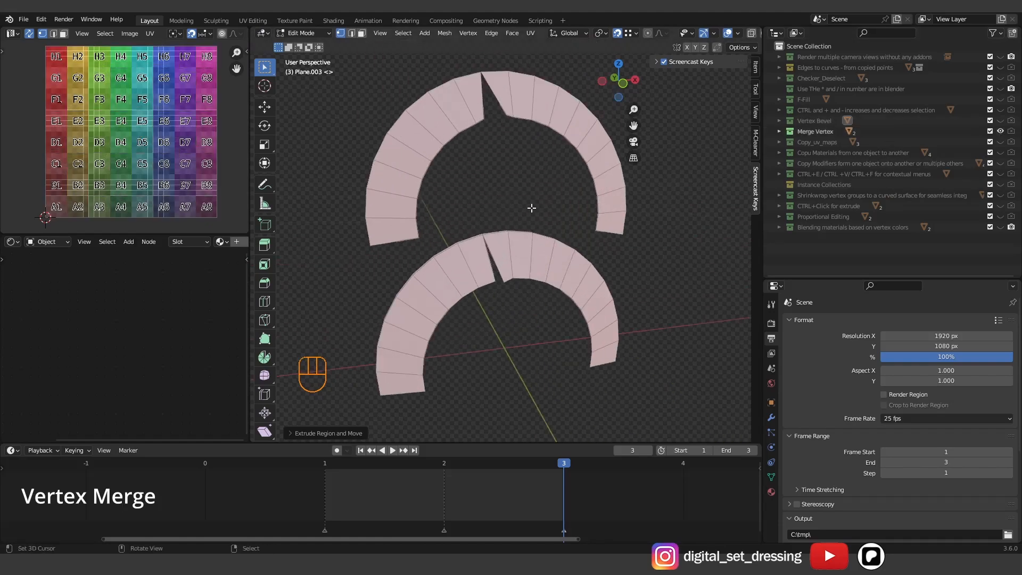
pyautogui.keyDown('shift'); pyautogui.moveTo(531, 209); pyautogui.dragTo(521, 232, button='middle'); pyautogui.keyUp('shift')
pyautogui.press('Tab')
pyautogui.moveTo(522, 135)
pyautogui.keyDown('shift'); pyautogui.mouseDown(button='middle')
pyautogui.moveTo(516, 123)
pyautogui.moveTo(525, 147)
pyautogui.mouseUp(button='middle'); pyautogui.keyUp('shift')
pyautogui.scroll(2, 519, 146)
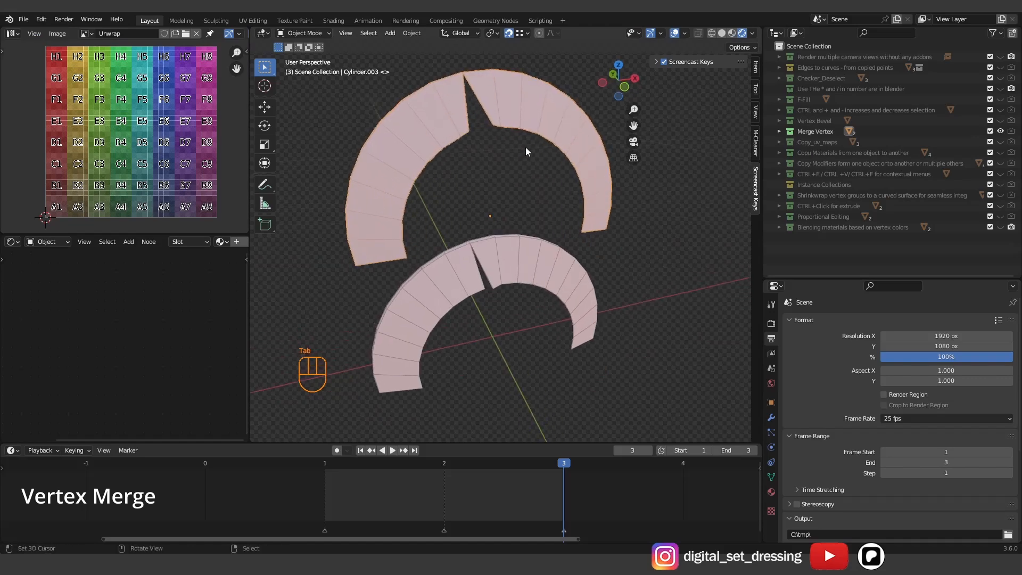
pyautogui.press('Tab')
pyautogui.press('1')
pyautogui.moveTo(504, 303); pyautogui.dragTo(527, 286, button='middle')
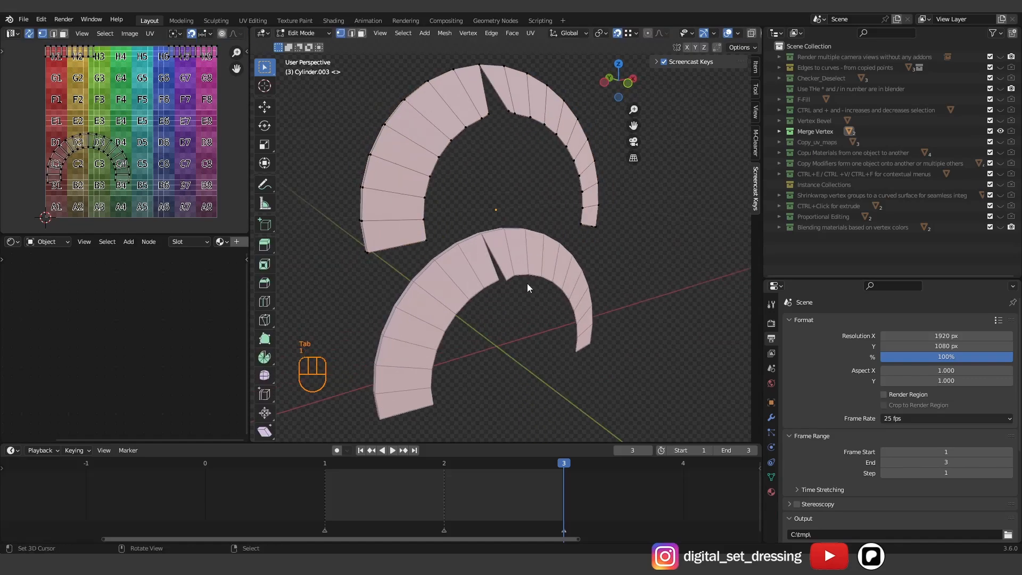
# - Edit the lower arch and merge the two inner vertices of its gap at the last selected vertex
pyautogui.press('Tab')
pyautogui.click(518, 273)
pyautogui.scroll(3, 512, 280)
pyautogui.press('Tab')
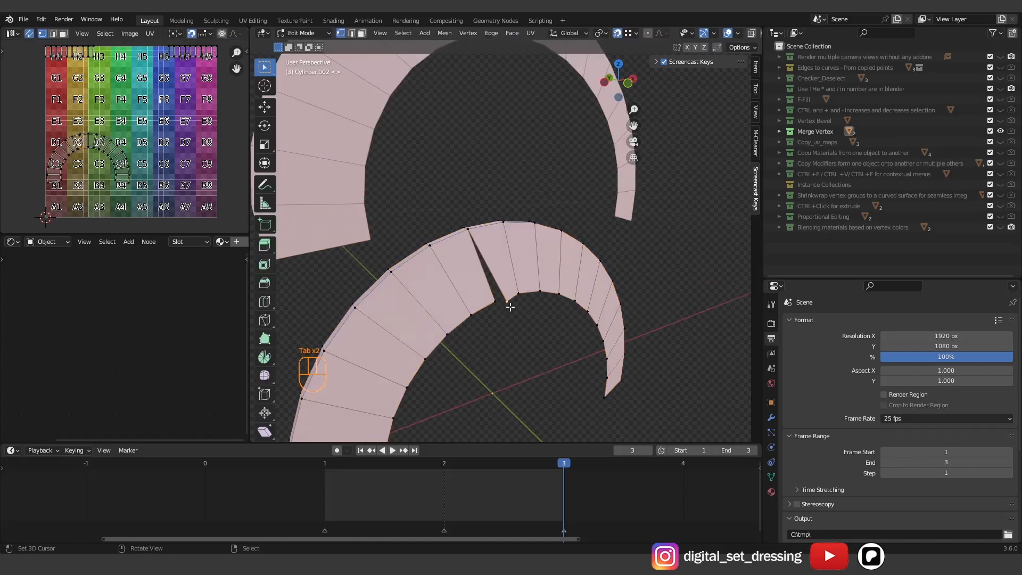
pyautogui.moveTo(512, 305); pyautogui.dragTo(534, 326, button='middle')
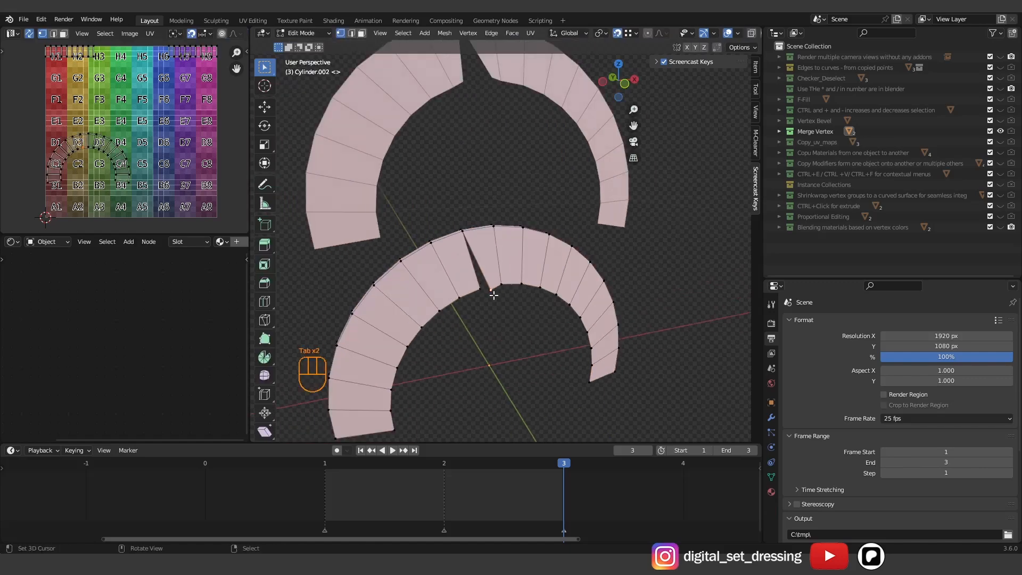
pyautogui.scroll(1, 494, 295)
pyautogui.press('q')
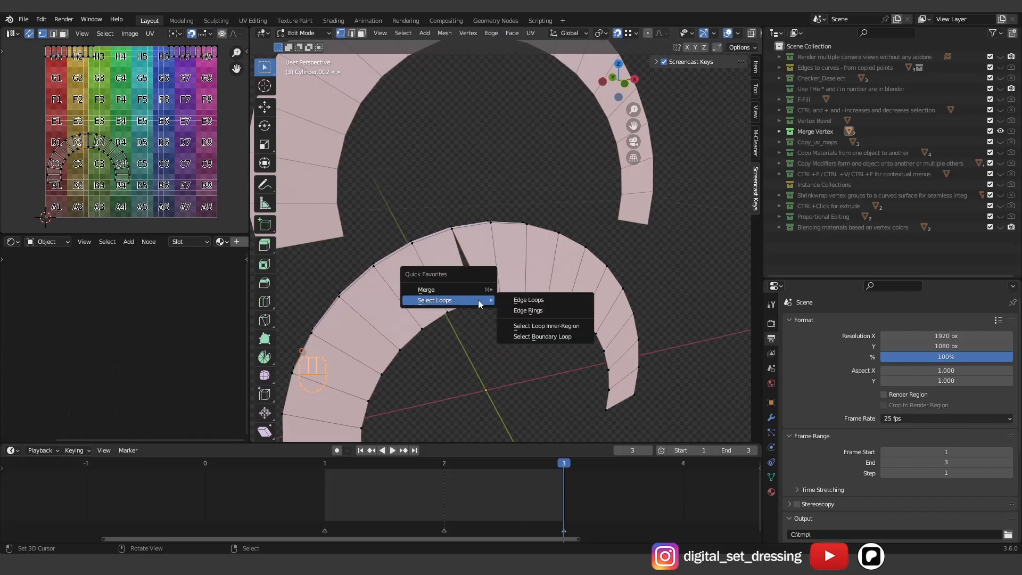
pyautogui.moveTo(450, 288)
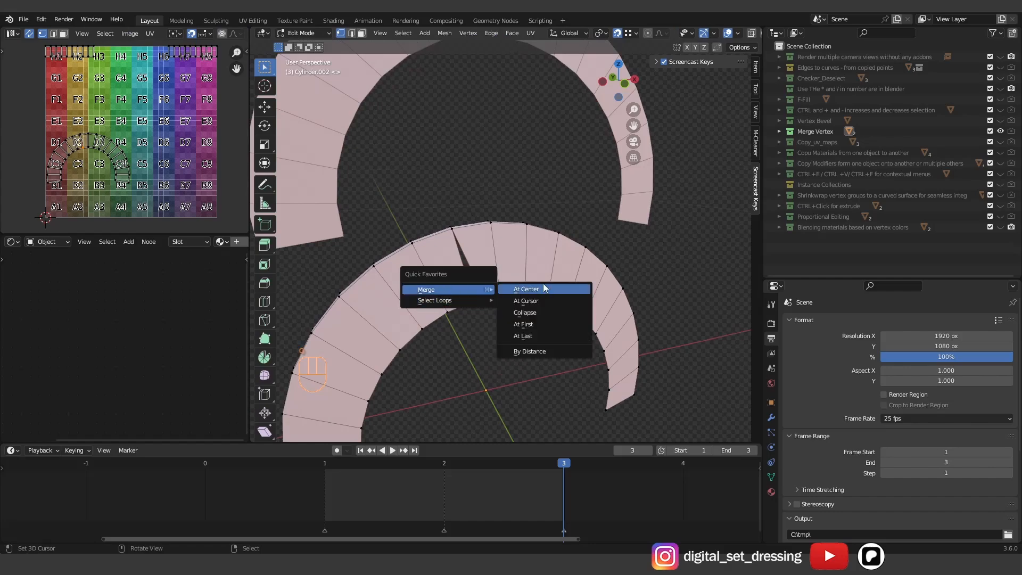
pyautogui.click(543, 336)
pyautogui.scroll(-1, 528, 312)
pyautogui.scroll(-4, 528, 311)
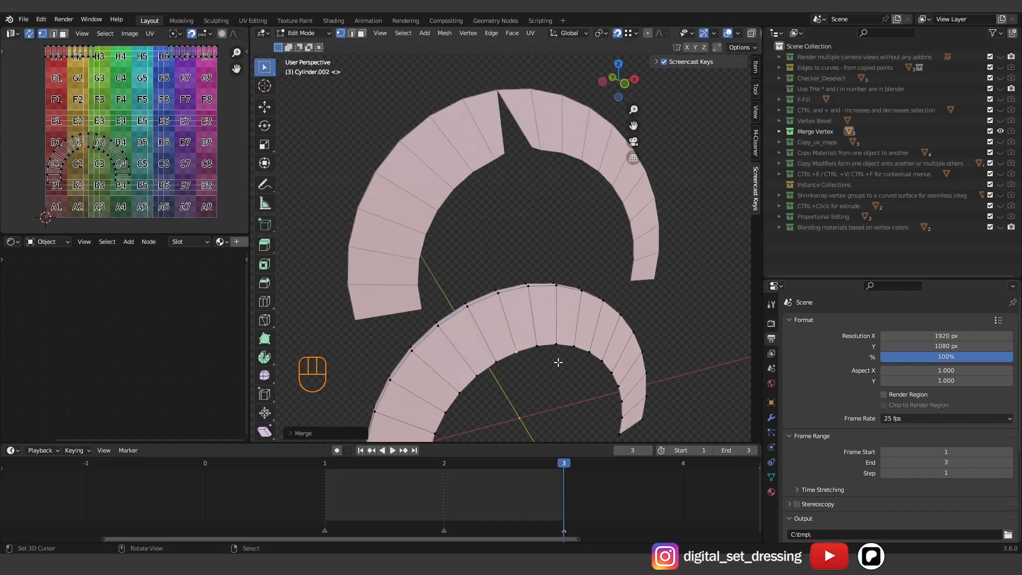
pyautogui.scroll(3, 533, 328)
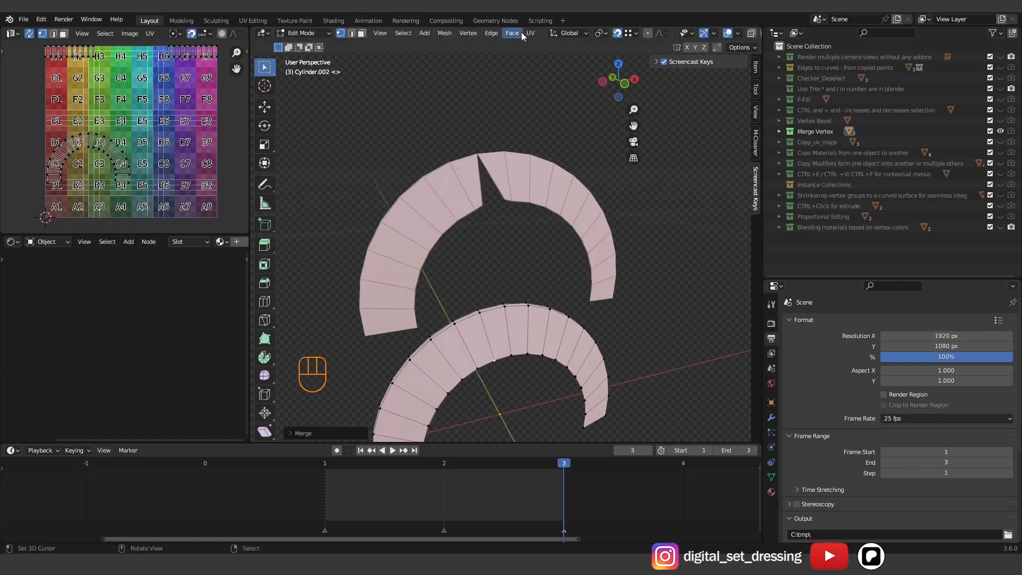
# - Edit the upper arch and merge the two inner vertices of its gap at their center
pyautogui.scroll(-1, 519, 138)
pyautogui.scroll(4, 519, 154)
pyautogui.press('Tab')
pyautogui.click(456, 190)
pyautogui.click(487, 178)
pyautogui.rightClick(452, 175)
pyautogui.press('Tab')
pyautogui.keyDown('shift'); pyautogui.rightClick(465, 182); pyautogui.keyUp('shift')
pyautogui.press('q')
pyautogui.moveTo(485, 161)
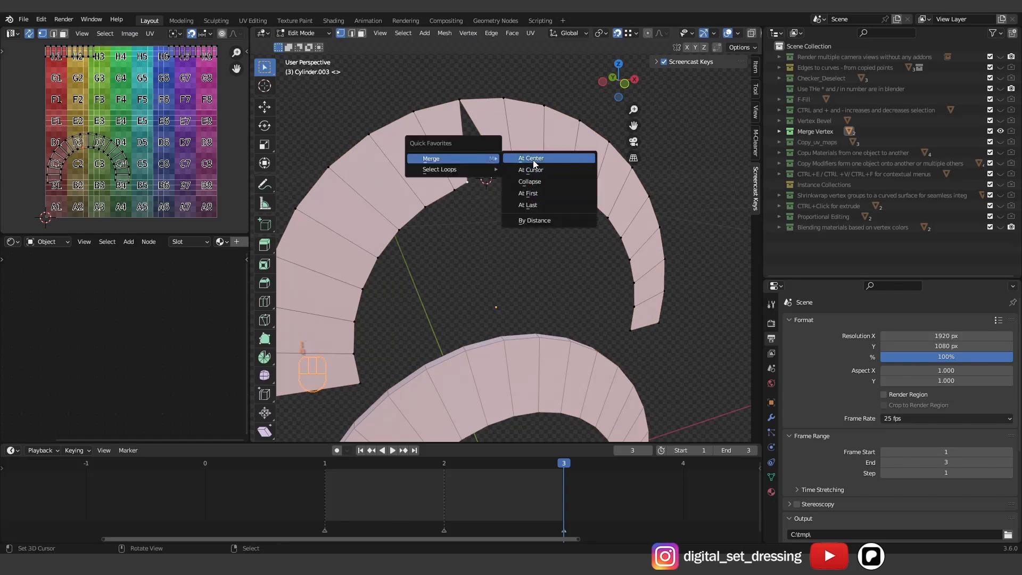
pyautogui.click(553, 159)
pyautogui.scroll(-4, 536, 170)
pyautogui.moveTo(535, 170); pyautogui.dragTo(527, 196, button='middle')
pyautogui.keyDown('shift'); pyautogui.moveTo(557, 246); pyautogui.dragTo(563, 183, button='middle'); pyautogui.keyUp('shift')
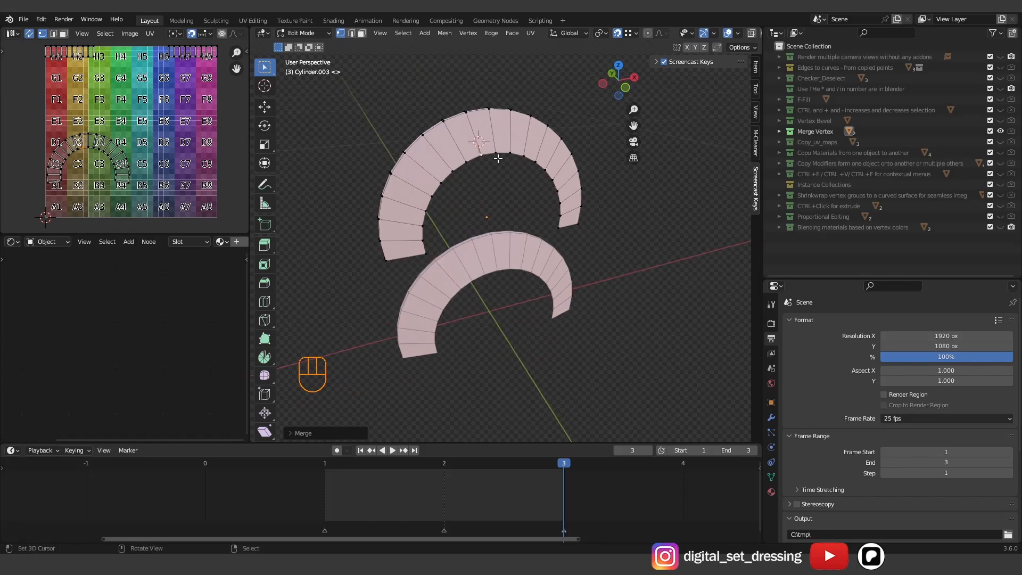
# - Merge all of the upper arch's vertices by distance and return to Object Mode
pyautogui.press('a')
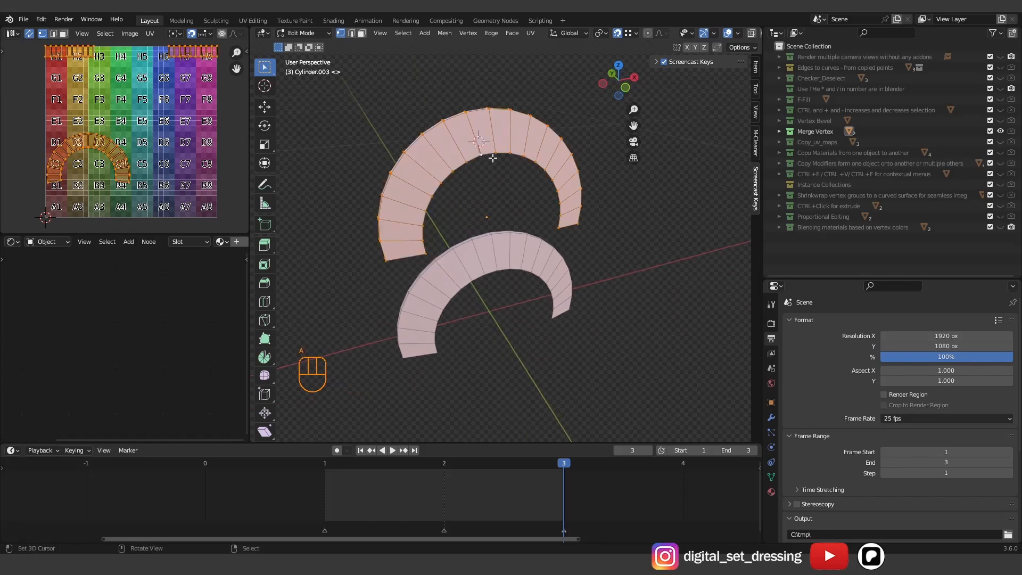
pyautogui.press('q')
pyautogui.moveTo(493, 157)
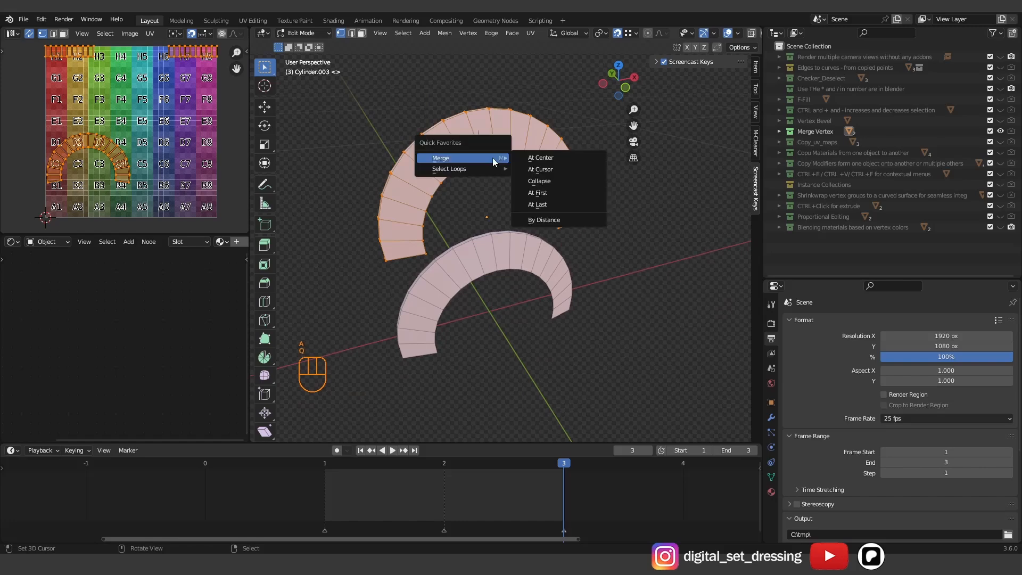
pyautogui.click(548, 222)
pyautogui.moveTo(614, 196); pyautogui.dragTo(612, 192, button='middle')
pyautogui.scroll(2, 607, 193)
pyautogui.scroll(-2, 608, 193)
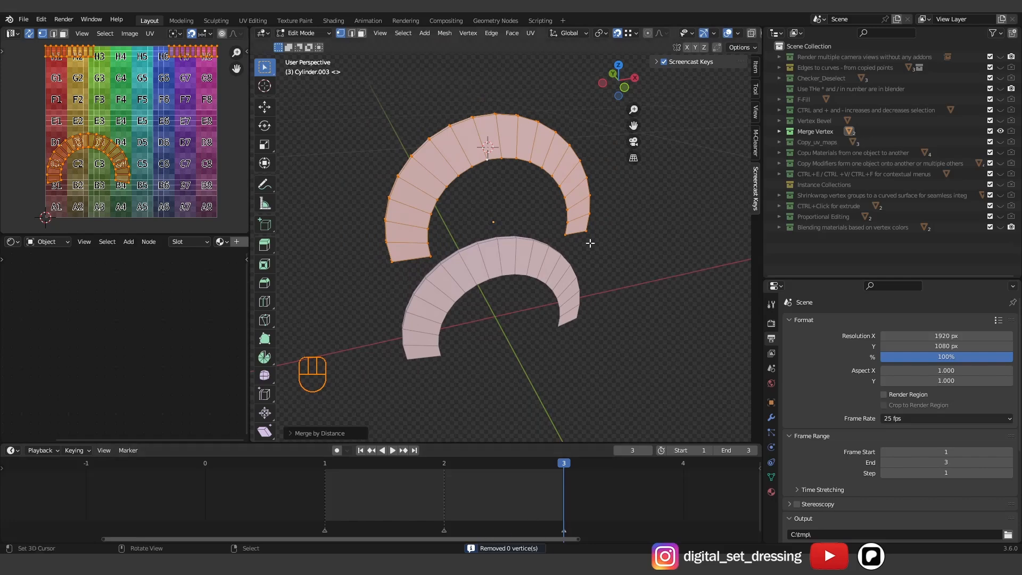
pyautogui.scroll(2, 598, 161)
pyautogui.press('Tab')
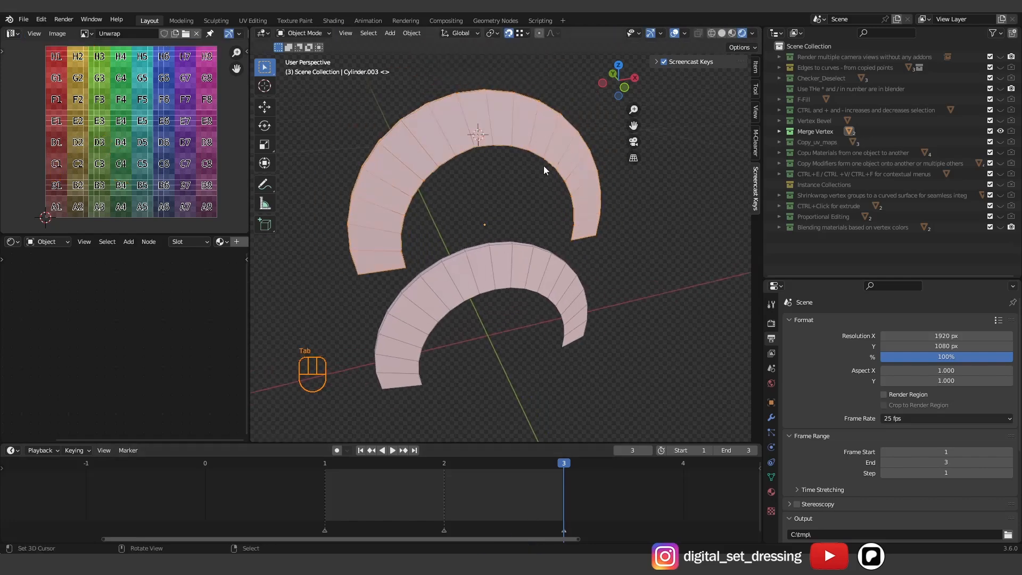
# - Switch the visible collection from Merge Vertex to Copy_uv_maps and select the box with the clean UV grid
pyautogui.click(1000, 130)
pyautogui.click(1000, 143)
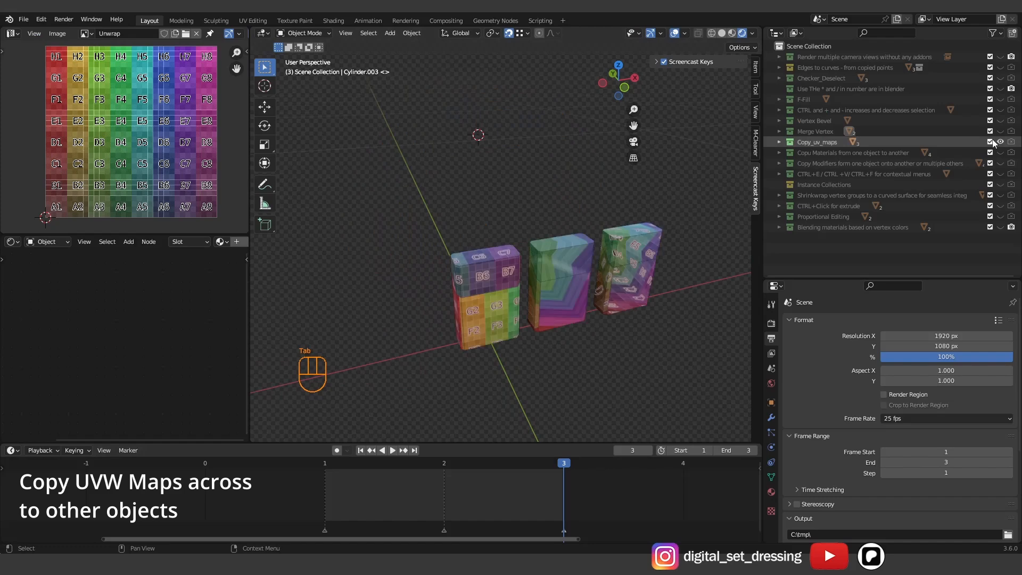
pyautogui.scroll(4, 601, 215)
pyautogui.click(405, 270)
pyautogui.moveTo(404, 270); pyautogui.dragTo(490, 239, button='middle')
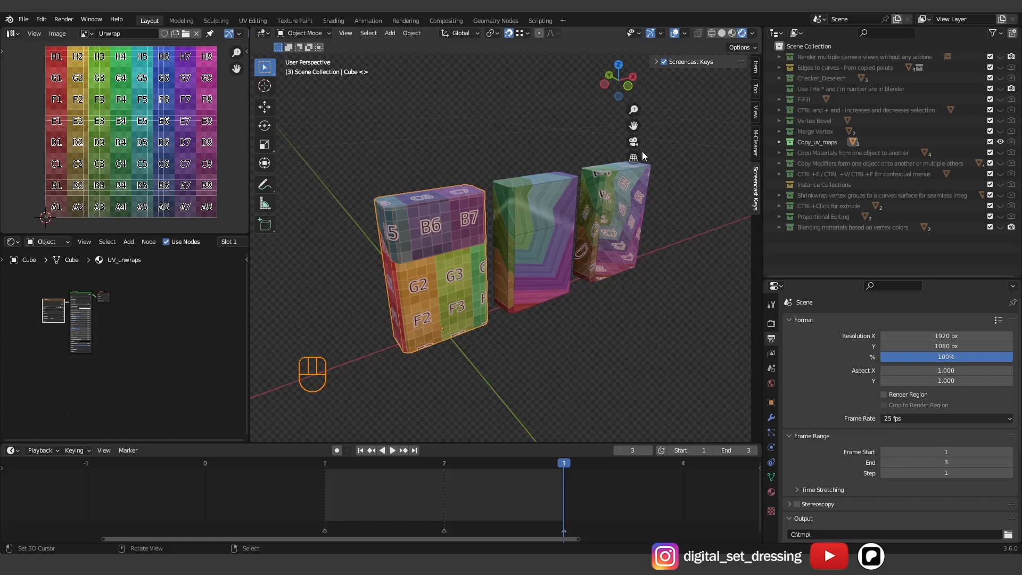
# - Copy the UV maps from the cleanly unwrapped box to the two distorted boxes
pyautogui.click(691, 189)
pyautogui.moveTo(695, 173); pyautogui.dragTo(568, 271)
pyautogui.keyDown('shift'); pyautogui.click(452, 228); pyautogui.keyUp('shift')
pyautogui.moveTo(516, 229); pyautogui.dragTo(468, 234, button='middle')
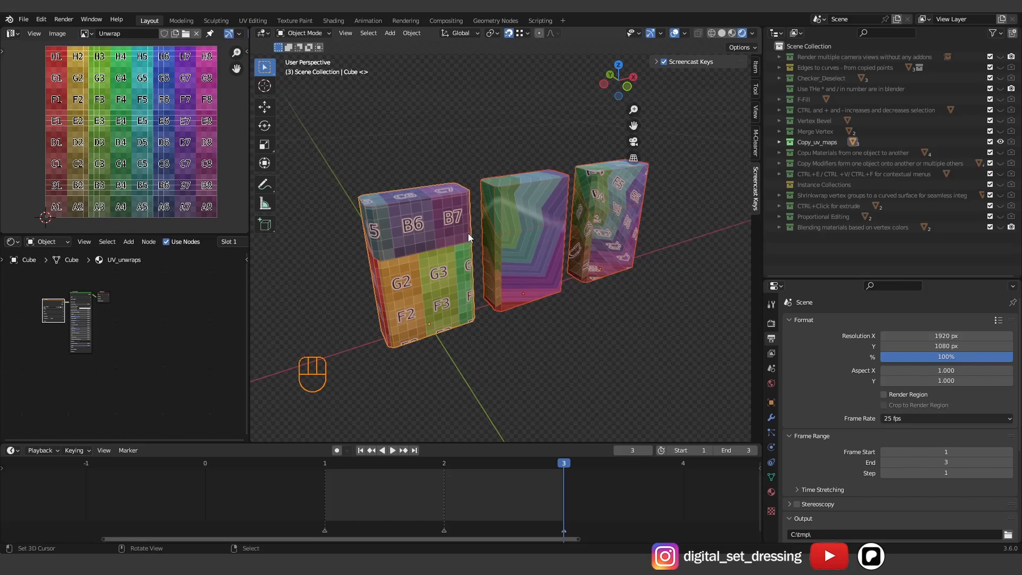
pyautogui.hotkey('ctrl', 'l')
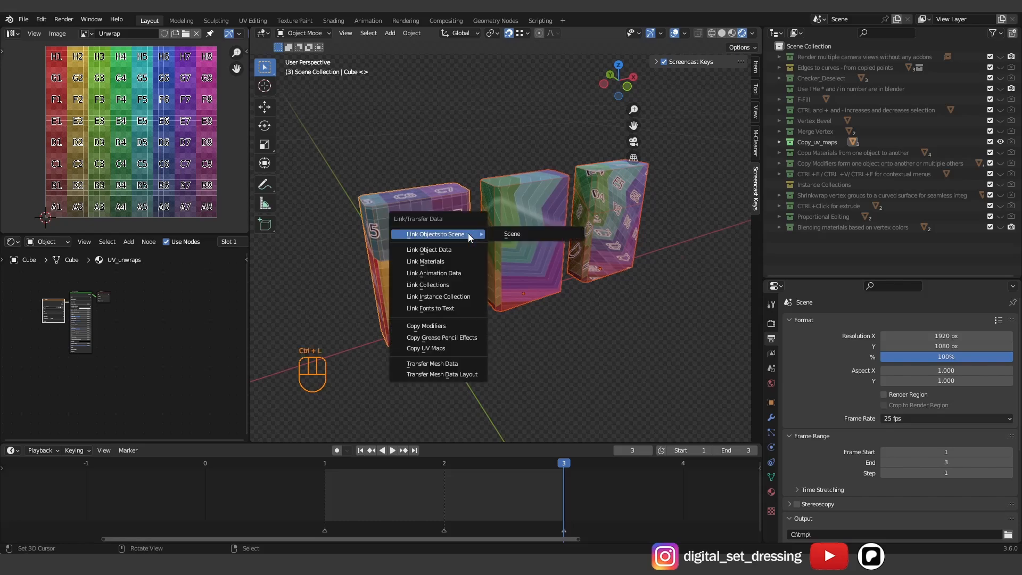
pyautogui.click(445, 348)
pyautogui.moveTo(554, 321); pyautogui.dragTo(554, 303, button='middle')
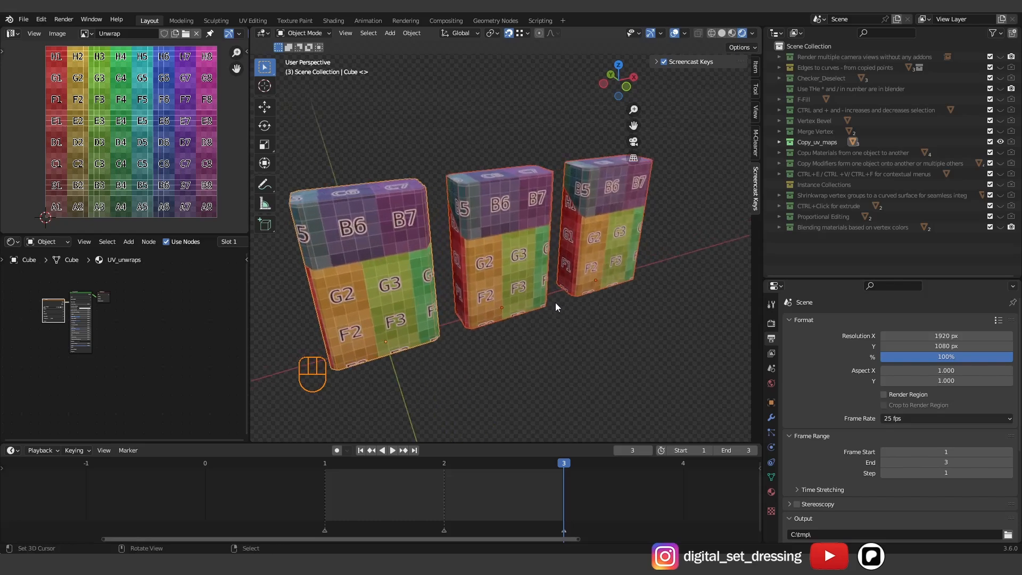
# - Hide the Copy_uv_maps collection and show the collection about copying materials from one object to another
pyautogui.click(1000, 142)
pyautogui.click(1001, 153)
pyautogui.moveTo(579, 232); pyautogui.dragTo(621, 229, button='middle')
# - Link the large monkey head's UV grid material to the small monkey head, the cylinder and the cube
pyautogui.moveTo(711, 200); pyautogui.dragTo(525, 299)
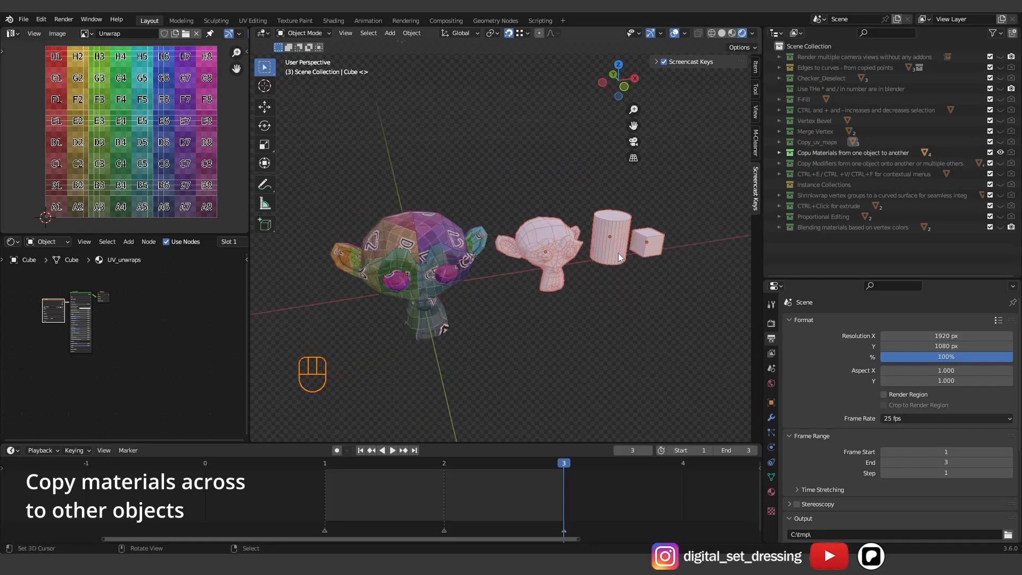
pyautogui.scroll(2, 589, 248)
pyautogui.keyDown('shift'); pyautogui.click(404, 262); pyautogui.keyUp('shift')
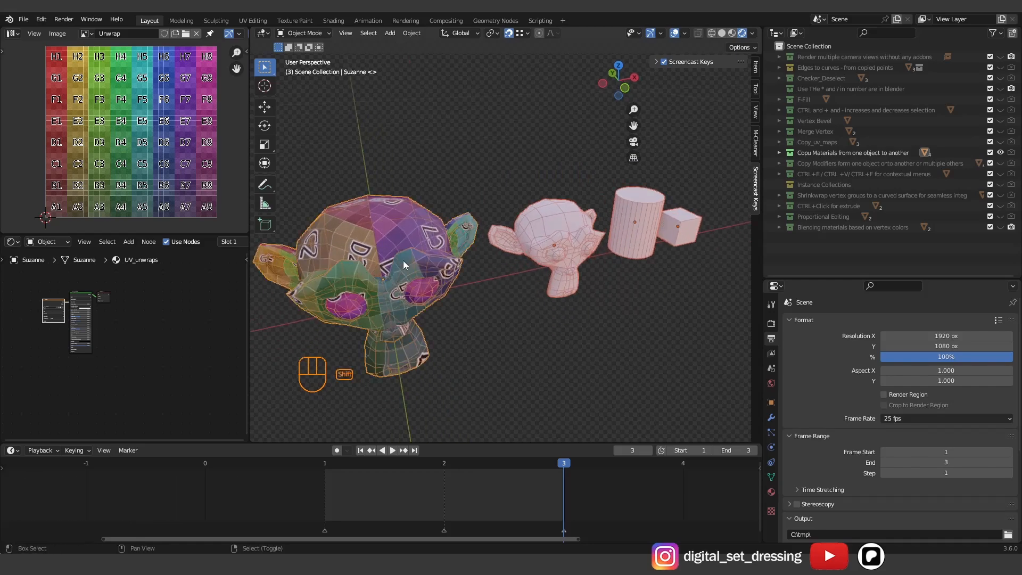
pyautogui.hotkey('ctrl', 'l')
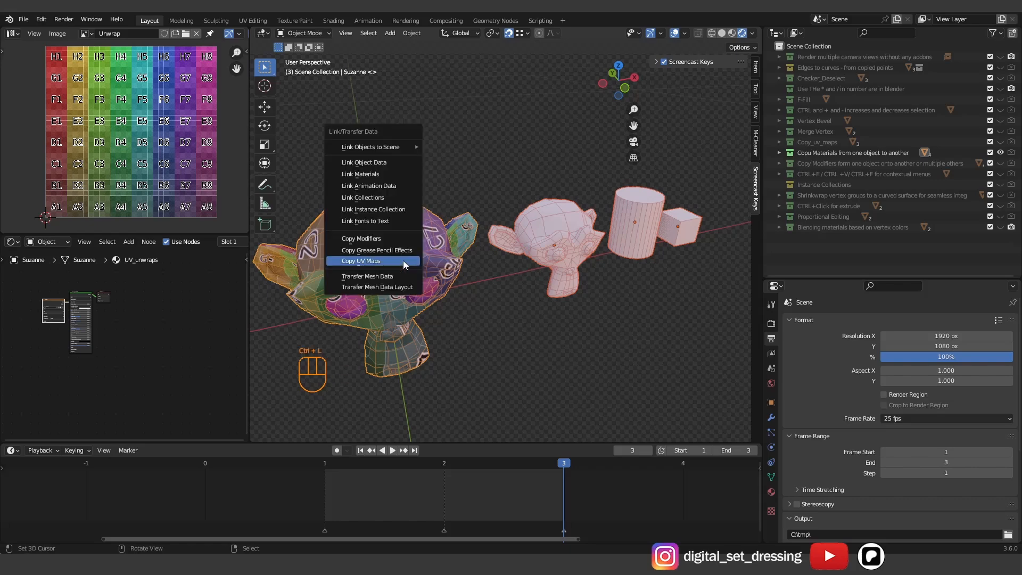
pyautogui.click(359, 174)
pyautogui.scroll(-2, 515, 193)
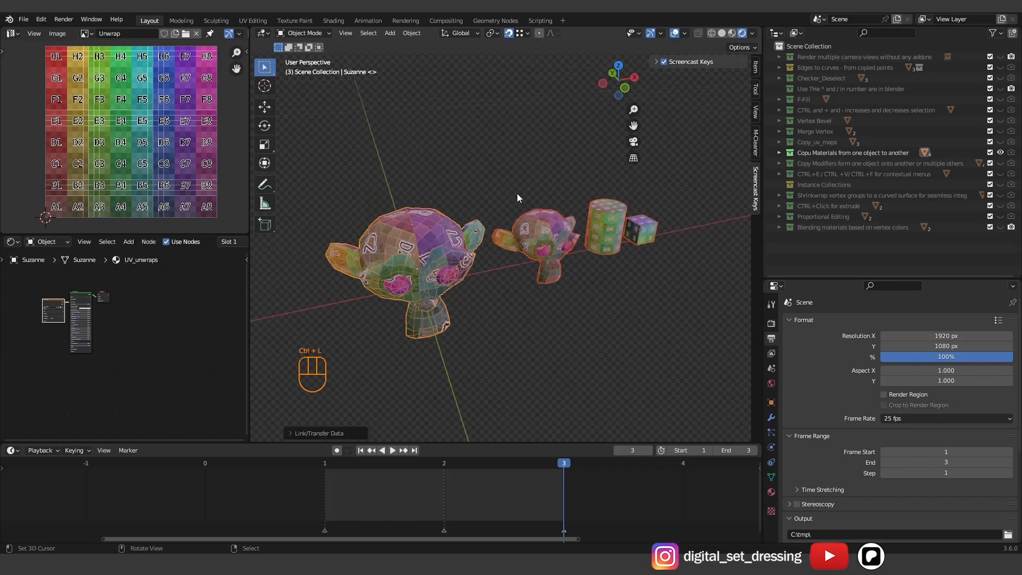
# - Switch the visible collection to the one about copying modifiers, bringing its stepped planes and cube into view
pyautogui.click(999, 152)
pyautogui.click(1000, 162)
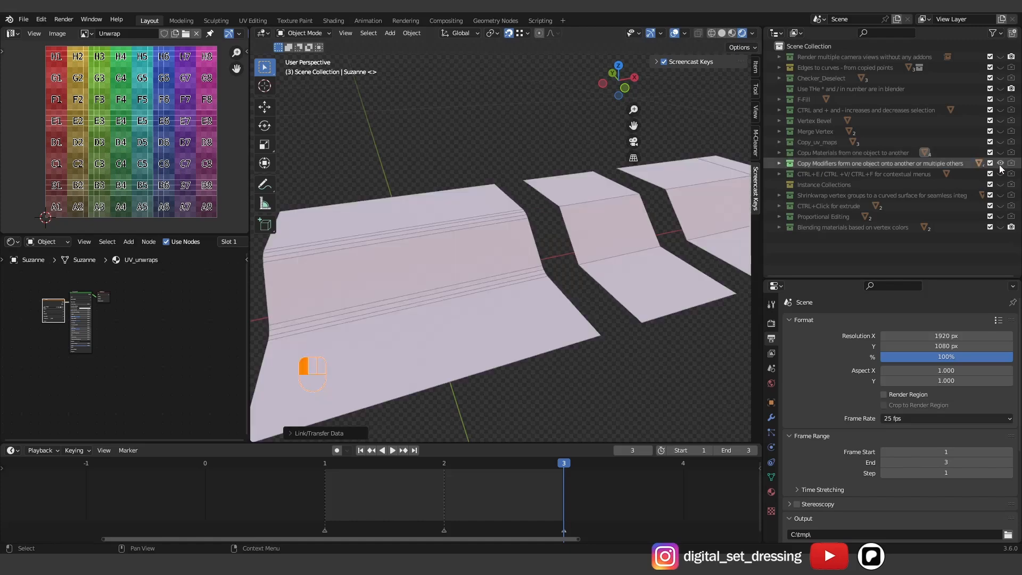
pyautogui.keyDown('shift'); pyautogui.moveTo(590, 185); pyautogui.dragTo(609, 205, button='middle'); pyautogui.keyUp('shift')
pyautogui.scroll(-2, 573, 200)
pyautogui.scroll(1, 609, 206)
pyautogui.scroll(-1, 609, 206)
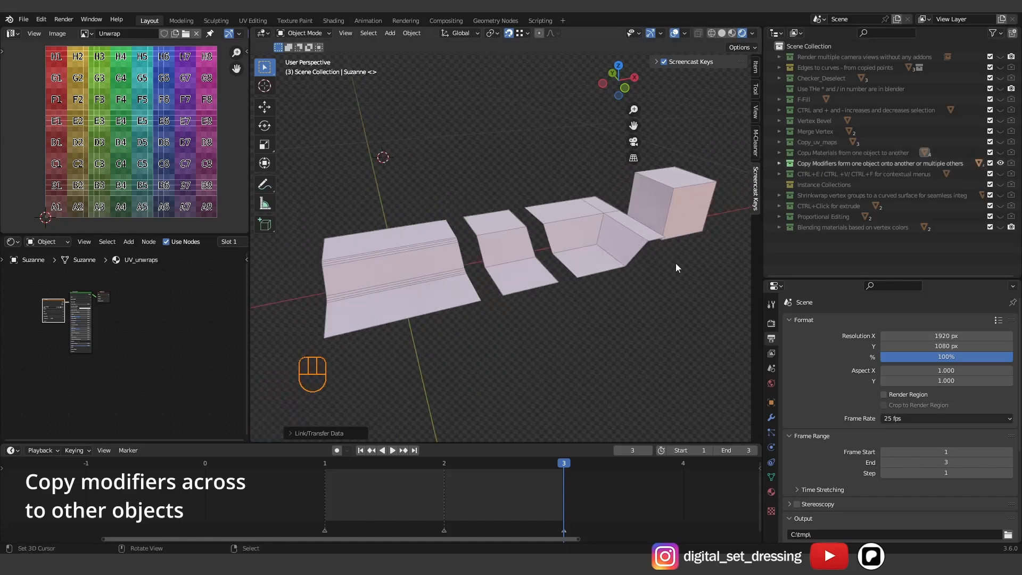
# - Copy the modifiers from the widest stepped plane to the two other planes and the cube, leaving everything deselected
pyautogui.moveTo(707, 313); pyautogui.dragTo(515, 187)
pyautogui.scroll(2, 522, 195)
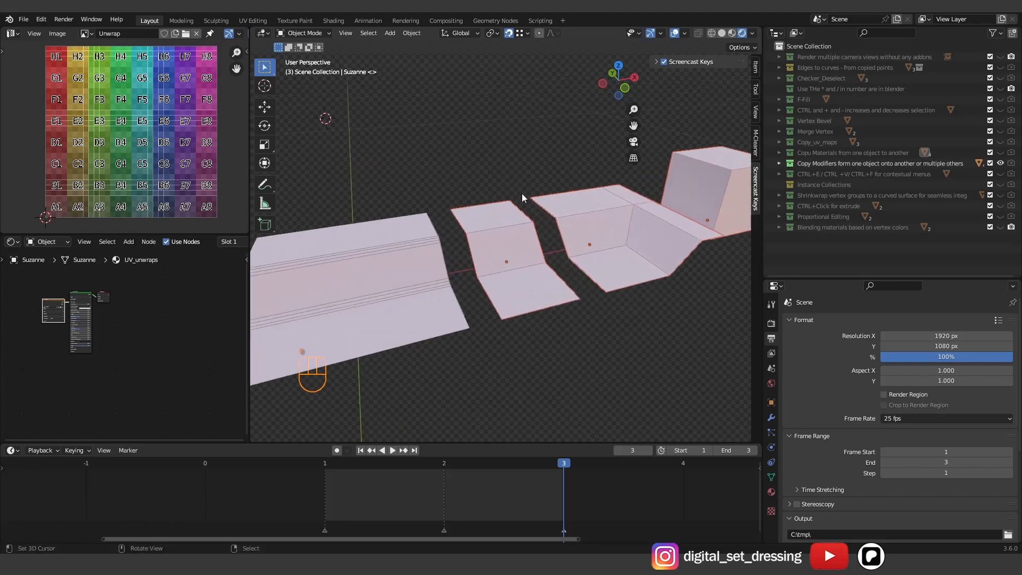
pyautogui.keyDown('shift'); pyautogui.click(420, 241); pyautogui.keyUp('shift')
pyautogui.moveTo(419, 241); pyautogui.dragTo(444, 261, button='middle')
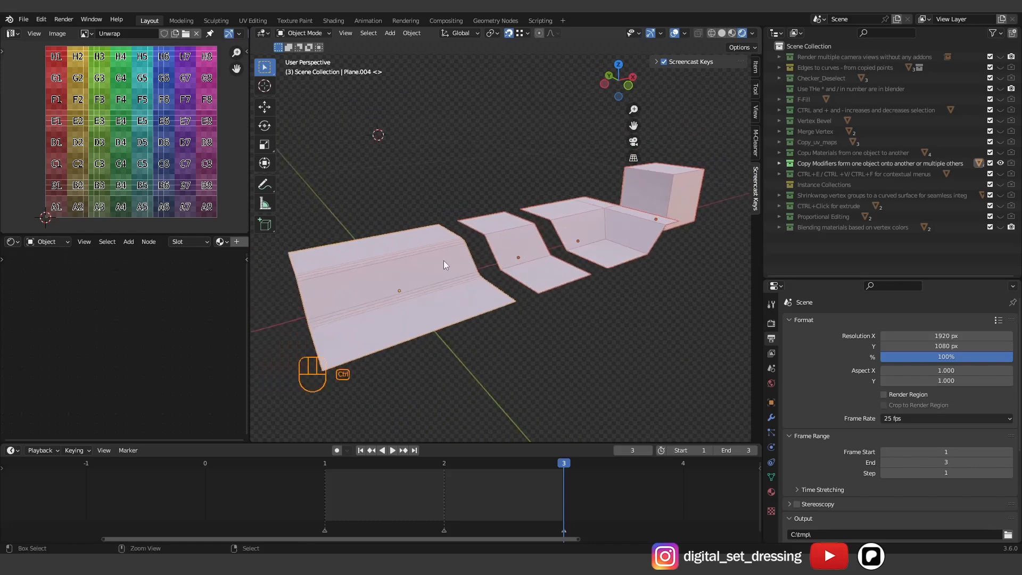
pyautogui.hotkey('ctrl', 'l')
pyautogui.click(408, 327)
pyautogui.moveTo(535, 302); pyautogui.dragTo(589, 298, button='middle')
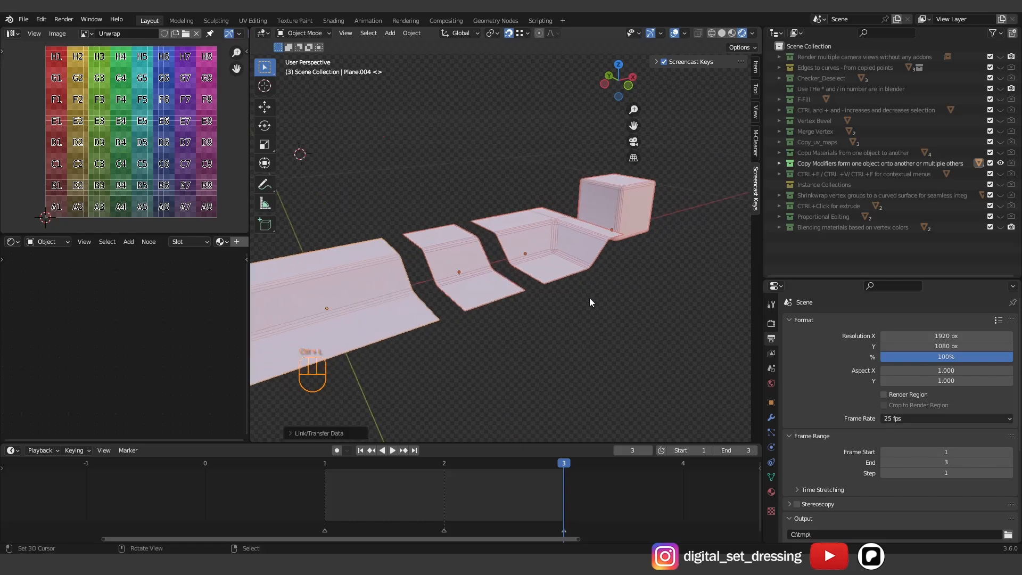
pyautogui.hotkey('alt', 'a')
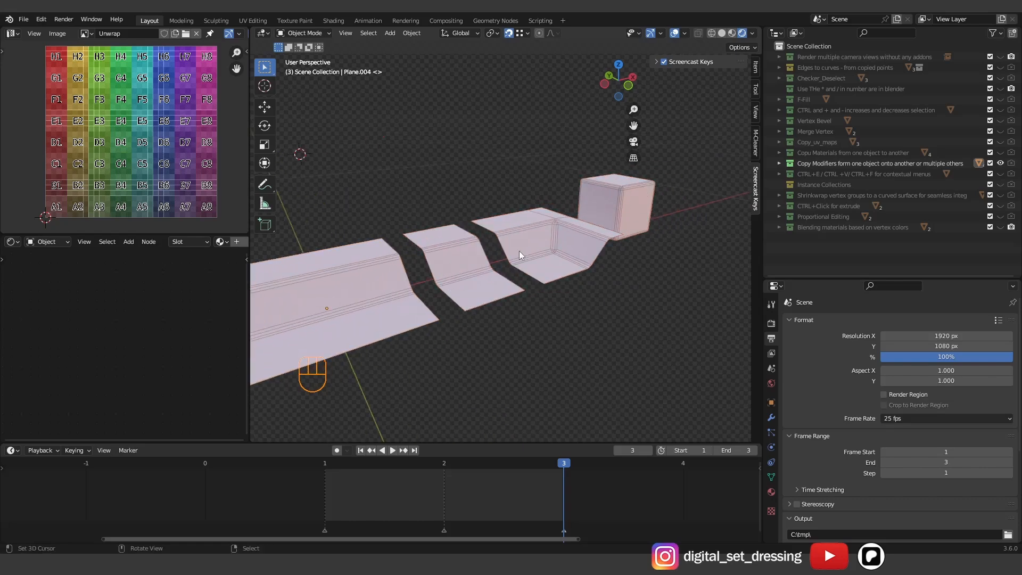
pyautogui.moveTo(563, 235)
pyautogui.keyDown('shift'); pyautogui.mouseDown(button='middle')
pyautogui.moveTo(595, 253)
pyautogui.moveTo(520, 241)
pyautogui.moveTo(577, 244)
pyautogui.mouseUp(button='middle'); pyautogui.keyUp('shift')
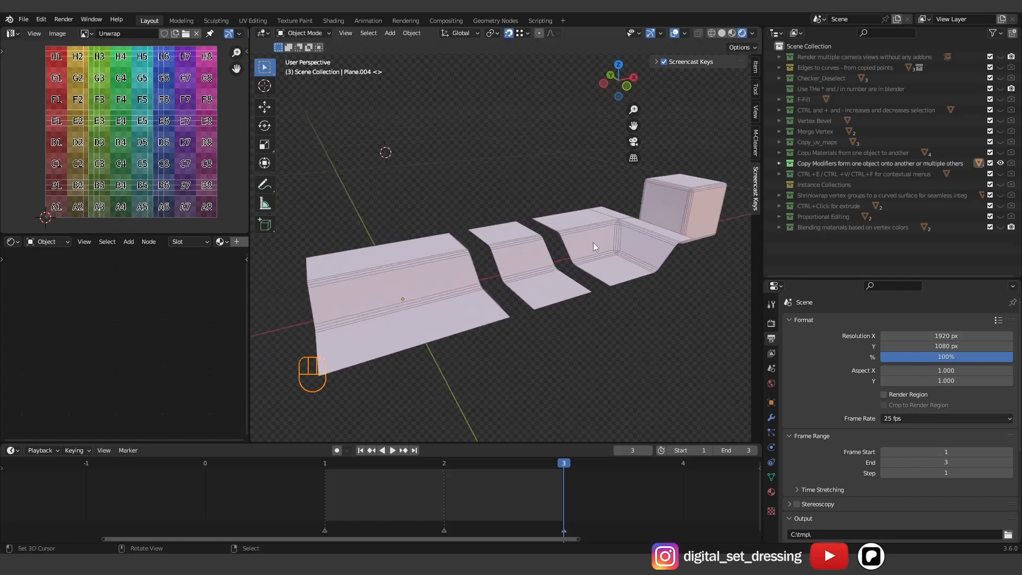
# - Hide the modifier example and show the Instance Collections collection with the orange exhibition stand
pyautogui.click(1001, 163)
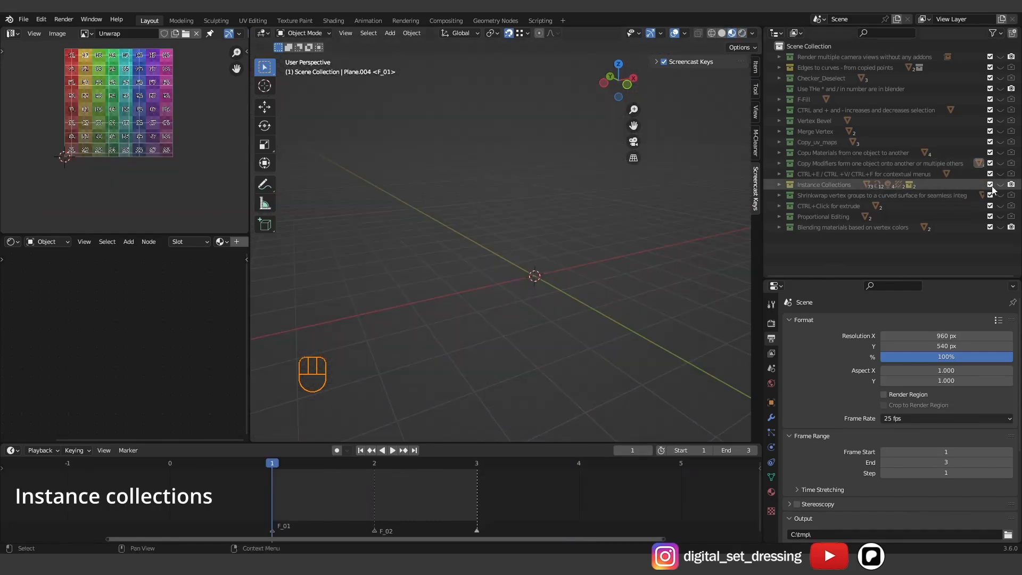
pyautogui.click(1001, 185)
pyautogui.scroll(6, 546, 253)
pyautogui.keyDown('shift'); pyautogui.moveTo(546, 247); pyautogui.dragTo(641, 240, button='middle'); pyautogui.keyUp('shift')
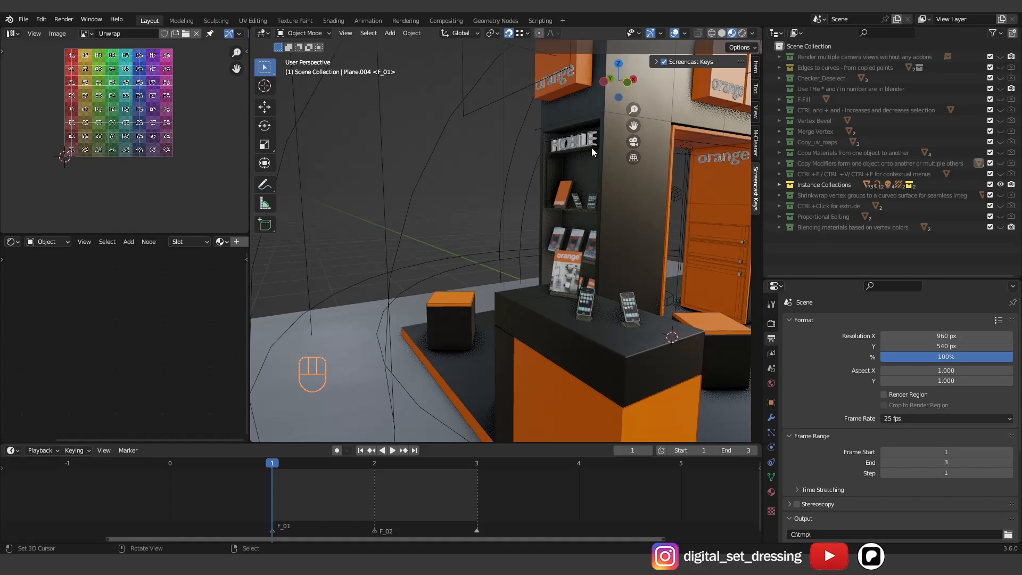
# - Expand Instance Collections in the scene hierarchy and make its EXH_ORANGE collection active, leaving the floor collection collapsed
pyautogui.click(780, 184)
pyautogui.click(789, 195)
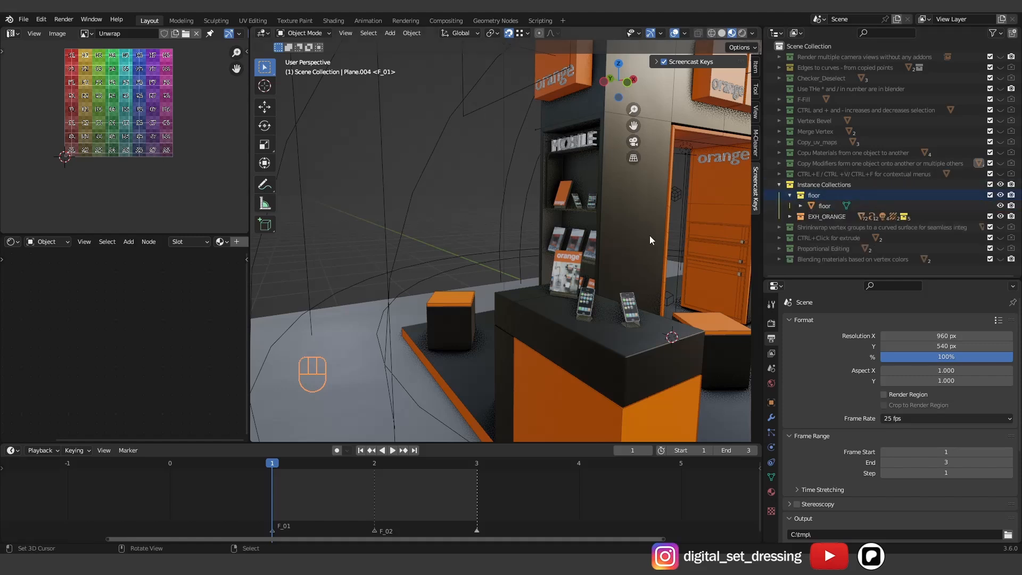
pyautogui.click(838, 216)
pyautogui.click(790, 195)
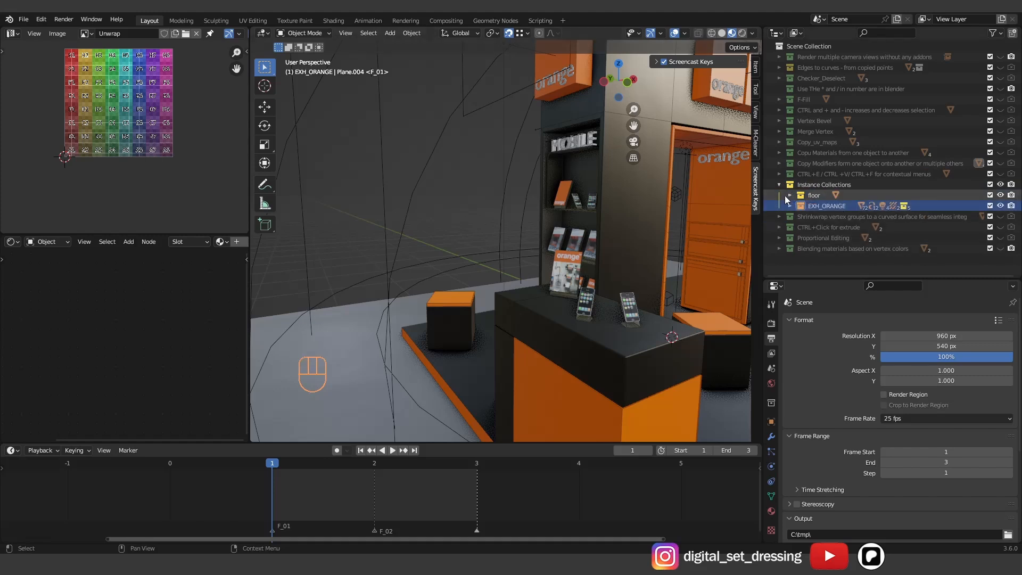
# - Add a collection instance of EXH_ORANGE to the scene
pyautogui.hotkey('shift', 'a')
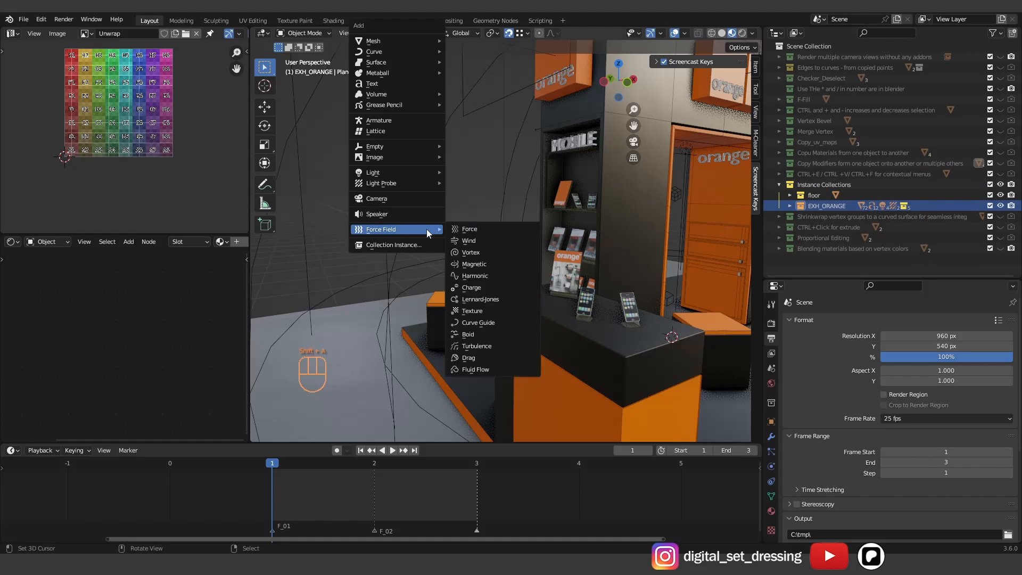
pyautogui.click(419, 247)
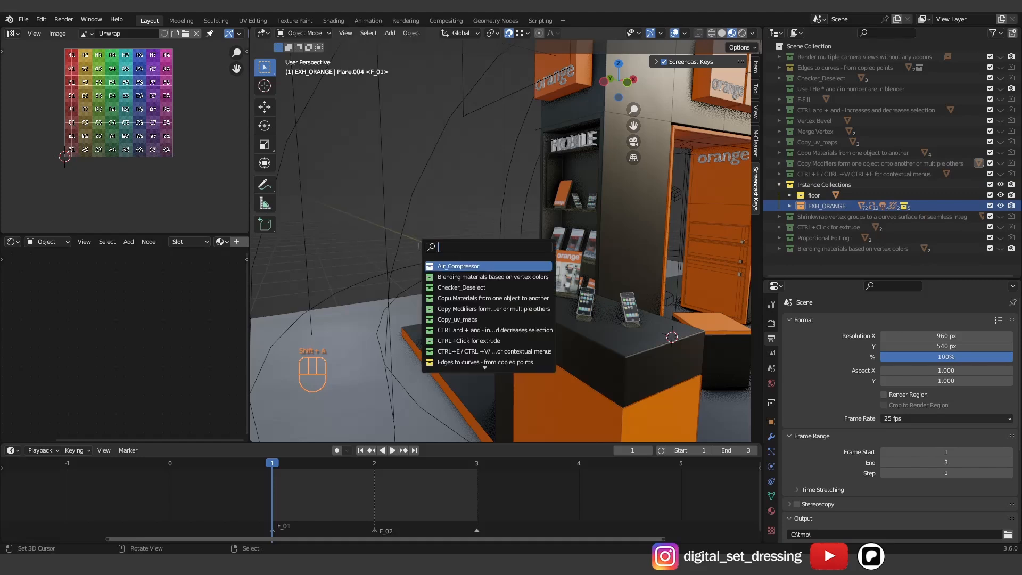
pyautogui.write('org')
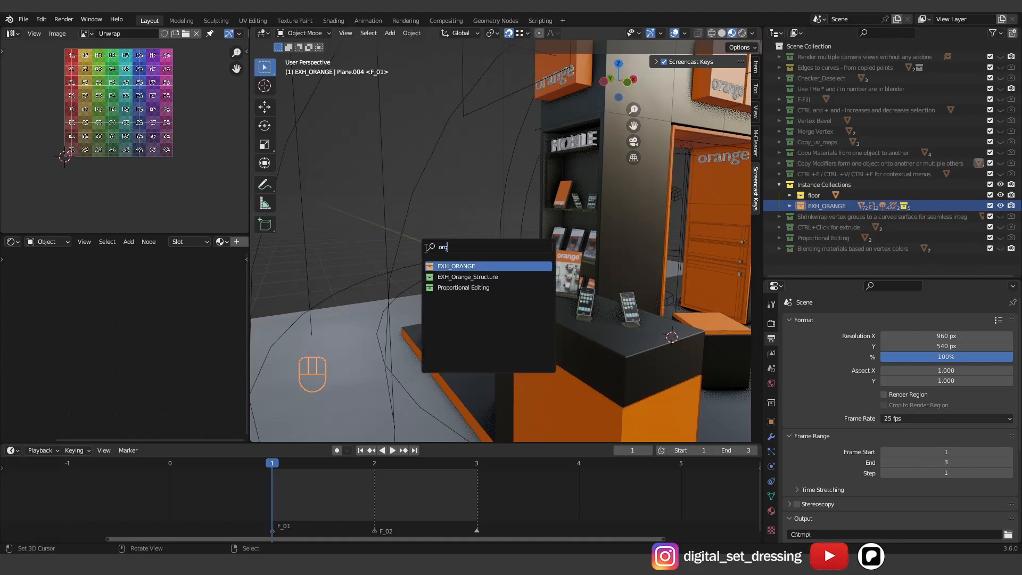
pyautogui.click(454, 266)
pyautogui.scroll(-5, 476, 267)
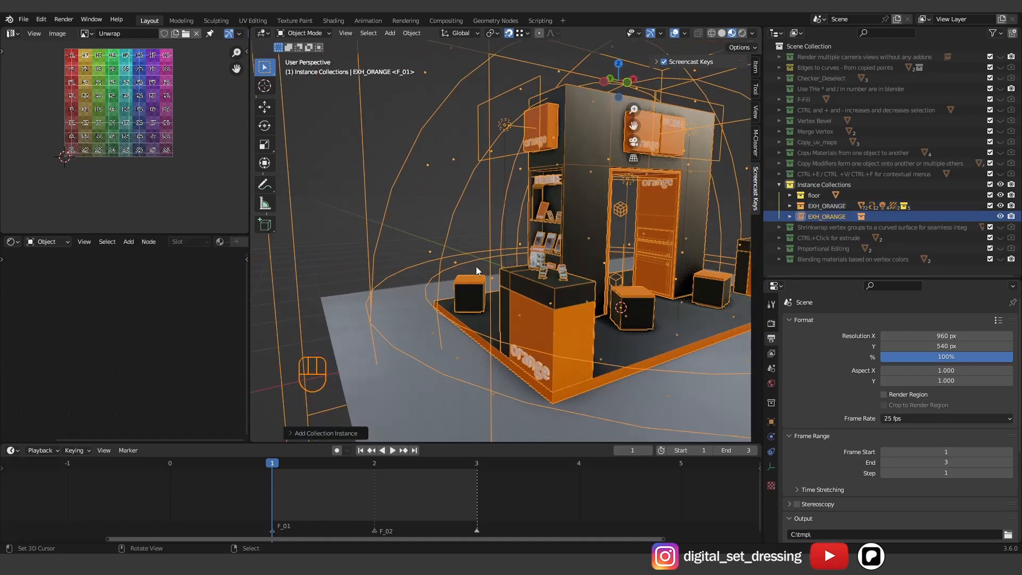
# - Reset the EXH_ORANGE instance's location, moving it along Y and X to stand clear behind the original stand
pyautogui.scroll(3, 475, 267)
pyautogui.hotkey('alt', 'g')
pyautogui.press('g')
pyautogui.press('y')
pyautogui.click(531, 191)
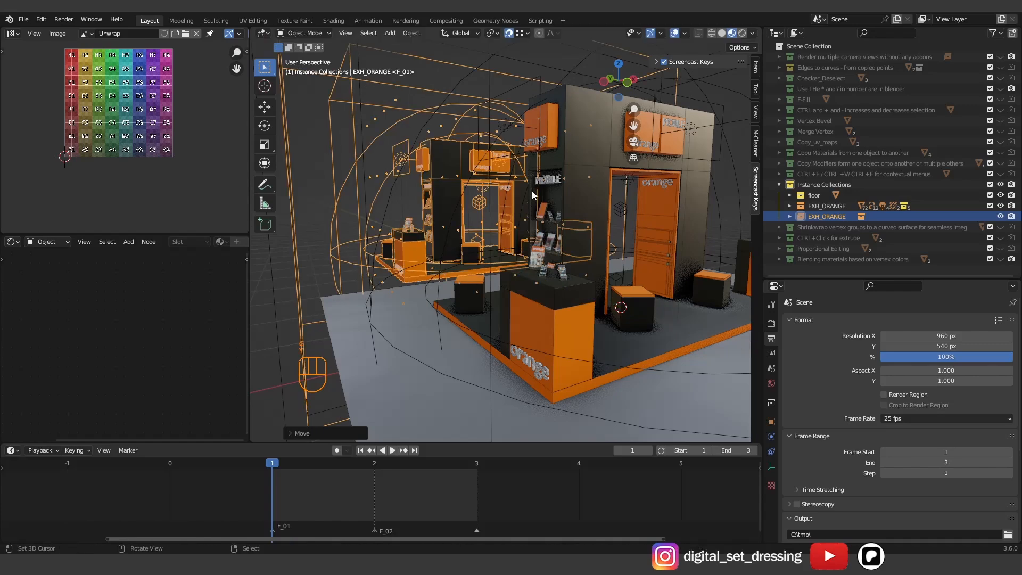
pyautogui.press('g')
pyautogui.press('x')
pyautogui.click(541, 143)
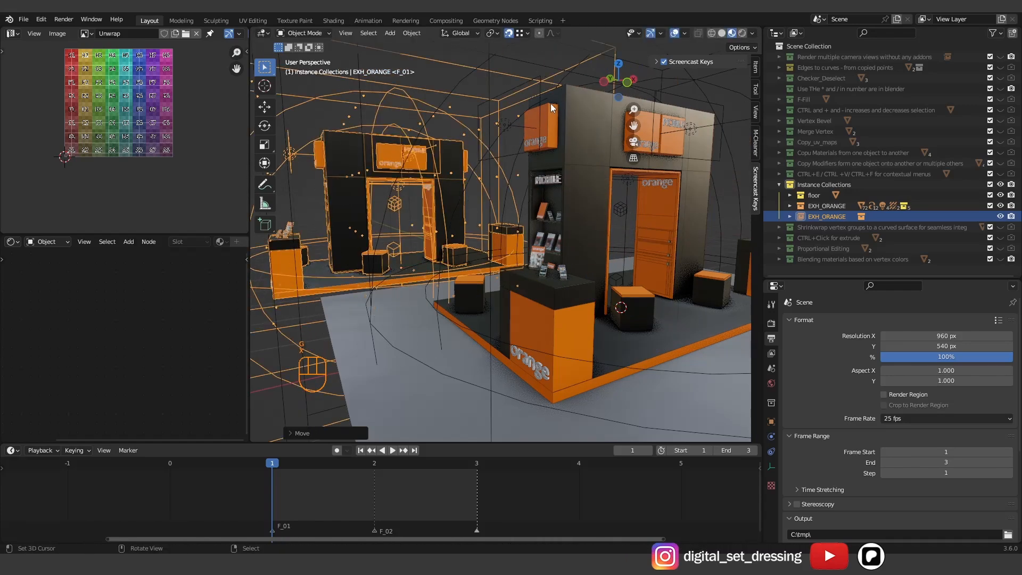
# - Rotate the EXH_ORANGE instance about the global Z axis so its door and shelf sides both face the view
pyautogui.keyDown('shift'); pyautogui.moveTo(551, 104); pyautogui.dragTo(656, 167, button='middle'); pyautogui.keyUp('shift')
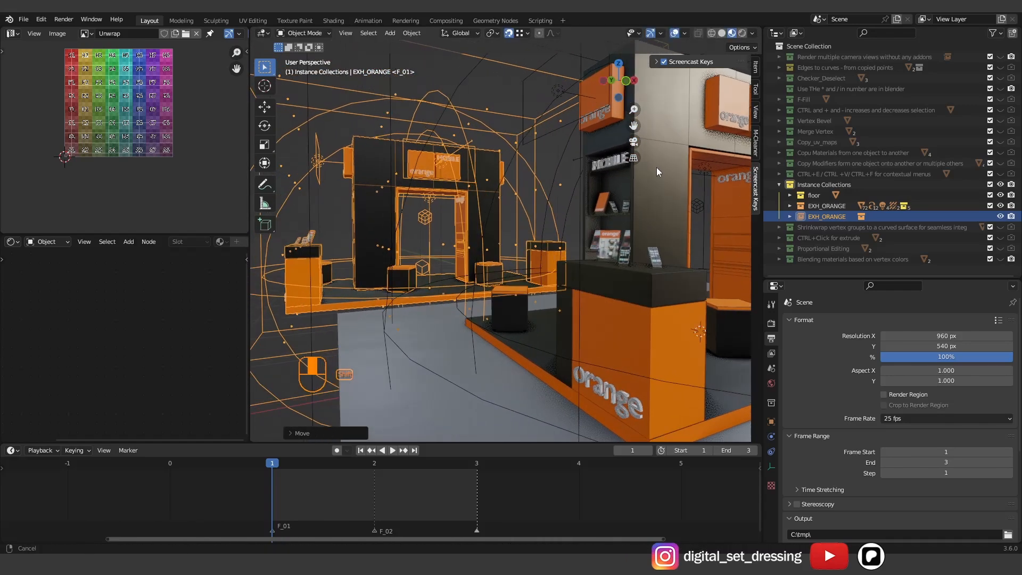
pyautogui.press('r')
pyautogui.press('z')
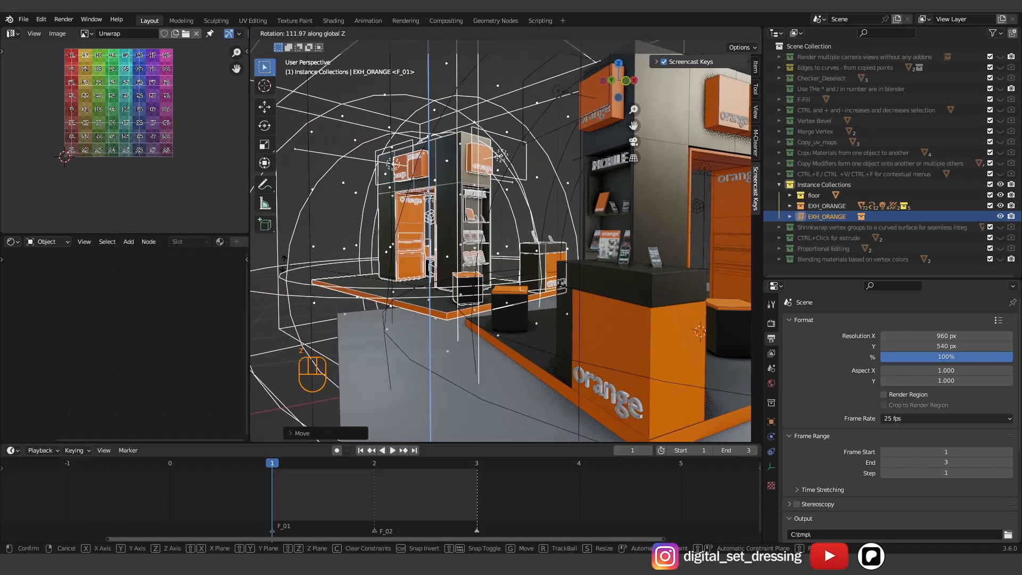
pyautogui.click(349, 285)
pyautogui.moveTo(504, 225); pyautogui.dragTo(497, 205, button='middle')
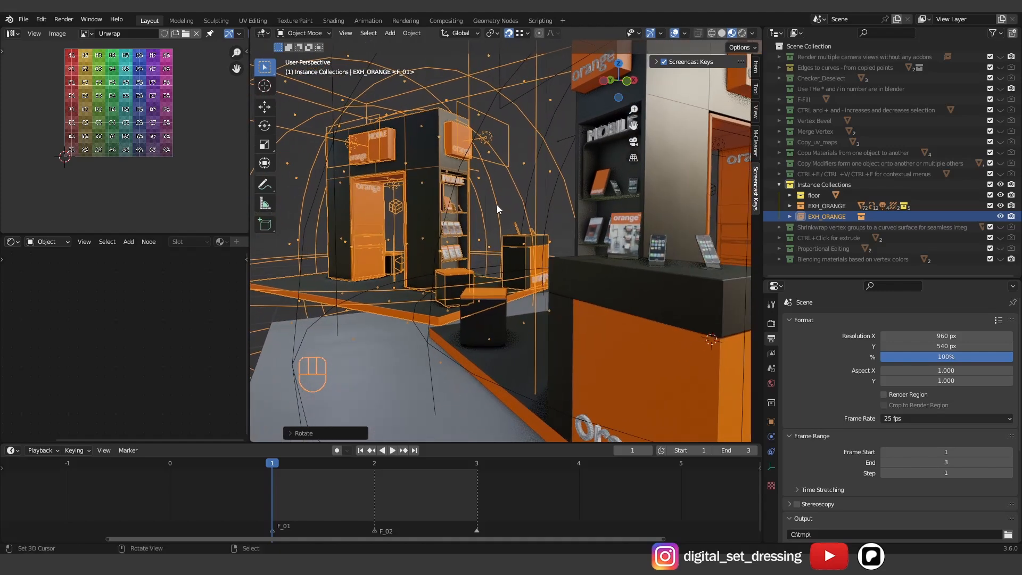
# - Rotate the EXH_ORANGE instance further about the global Z axis so its doorway wall faces the aisle
pyautogui.click(560, 227)
pyautogui.moveTo(560, 228); pyautogui.dragTo(554, 228, button='middle')
pyautogui.rightClick(459, 210)
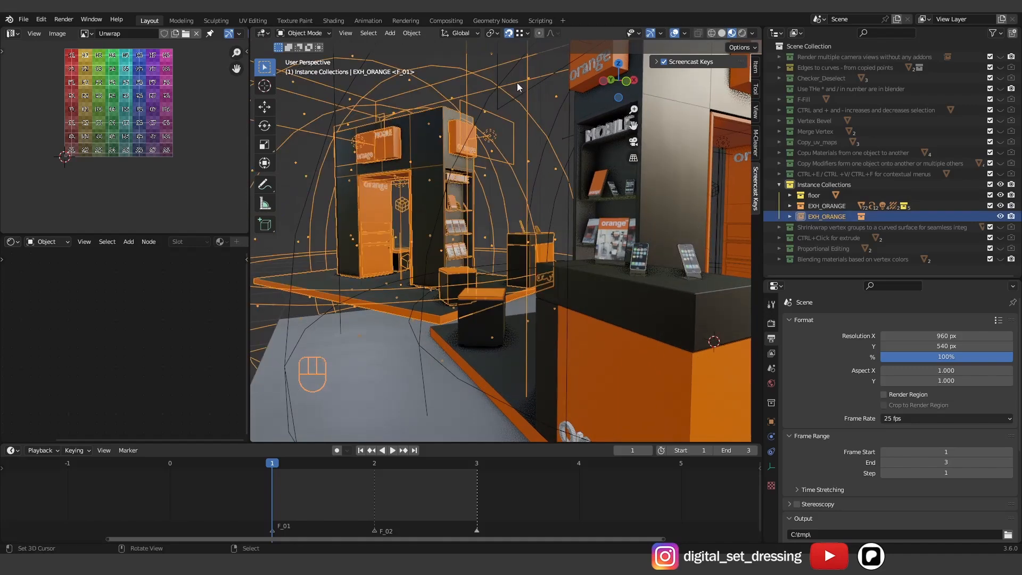
pyautogui.press('r')
pyautogui.press('z')
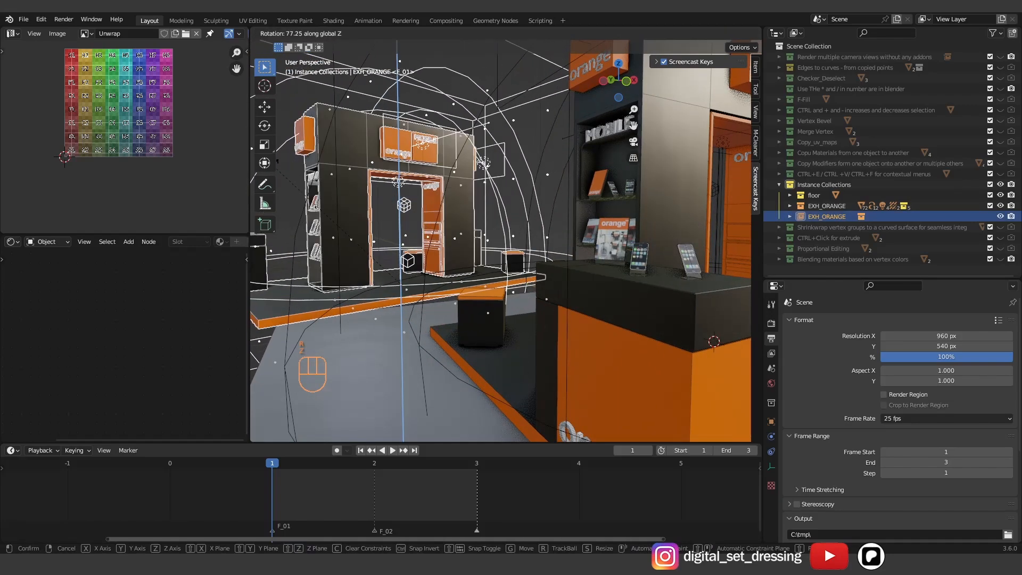
pyautogui.click(451, 196)
pyautogui.keyDown('shift'); pyautogui.moveTo(451, 196); pyautogui.dragTo(465, 195, button='middle'); pyautogui.keyUp('shift')
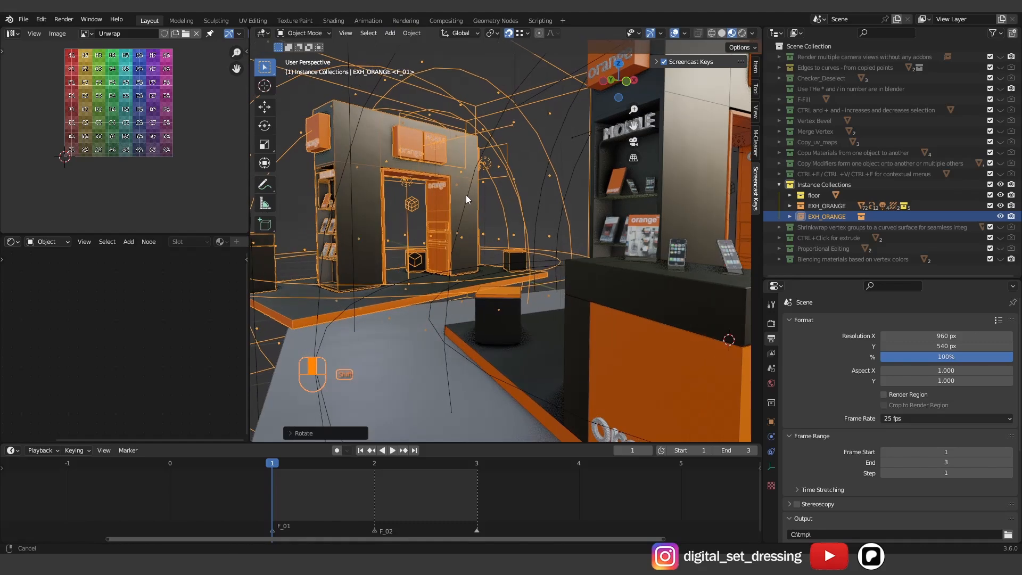
# - Select the original stand's main wall and enter and leave Edit Mode to examine how its mesh is shared with the instance
pyautogui.rightClick(684, 175)
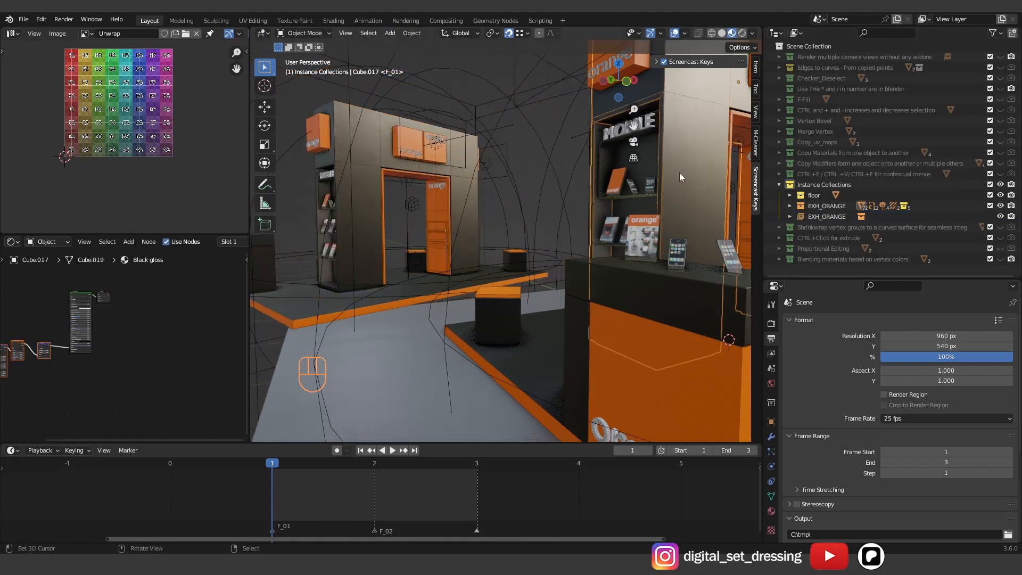
pyautogui.press('Tab')
pyautogui.press('Tab')
pyautogui.press('Tab')
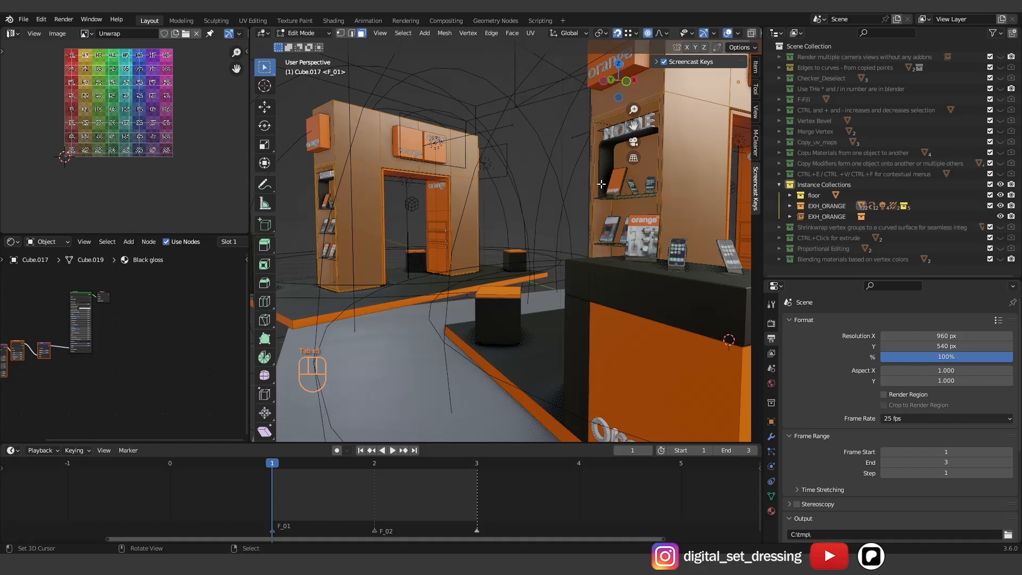
pyautogui.press('Tab')
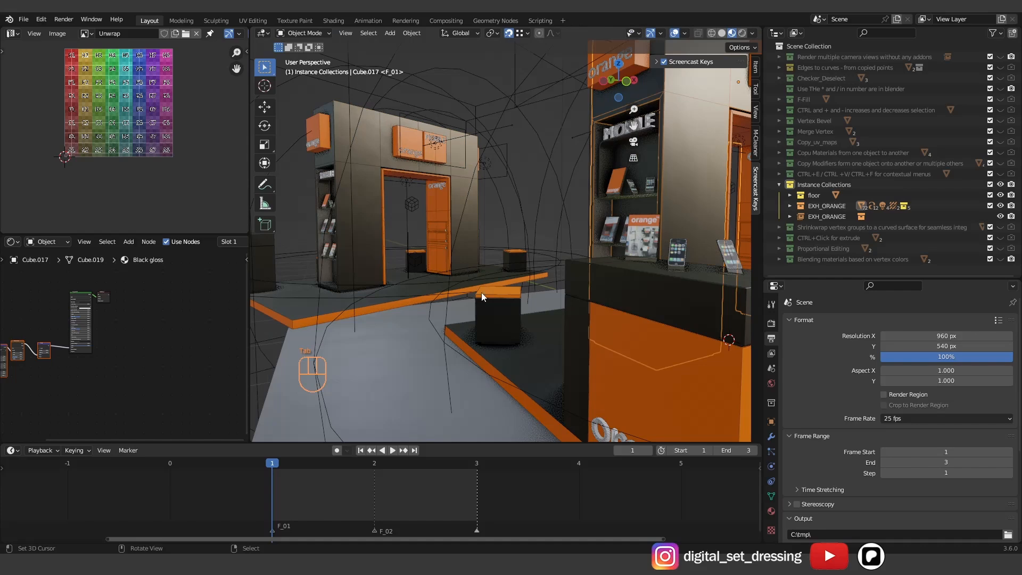
# - Duplicate the stool in front of the original stand and move the copy along global X to sit beside it
pyautogui.moveTo(519, 299); pyautogui.dragTo(542, 299, button='middle')
pyautogui.click(515, 312)
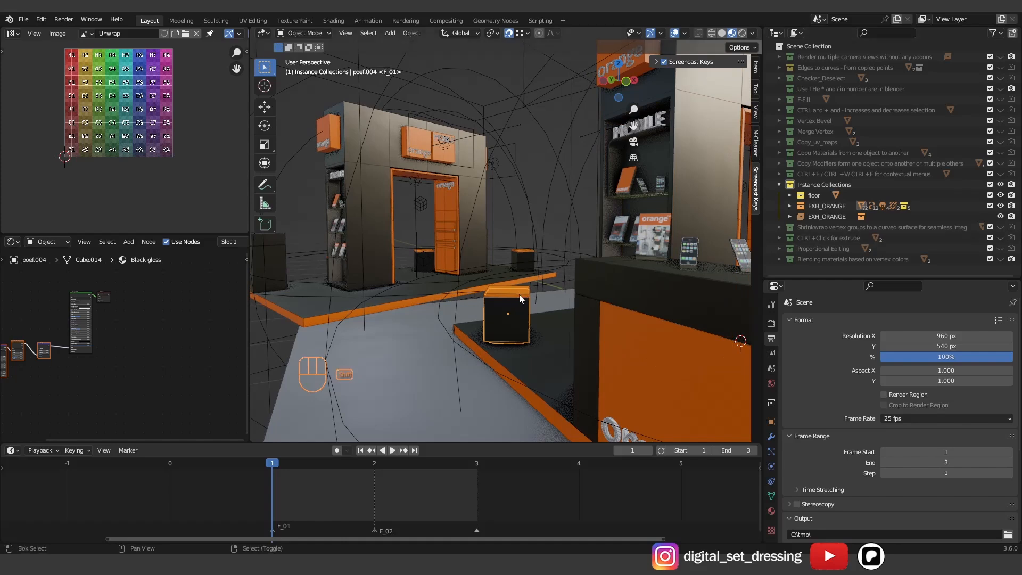
pyautogui.hotkey('shift', 'd')
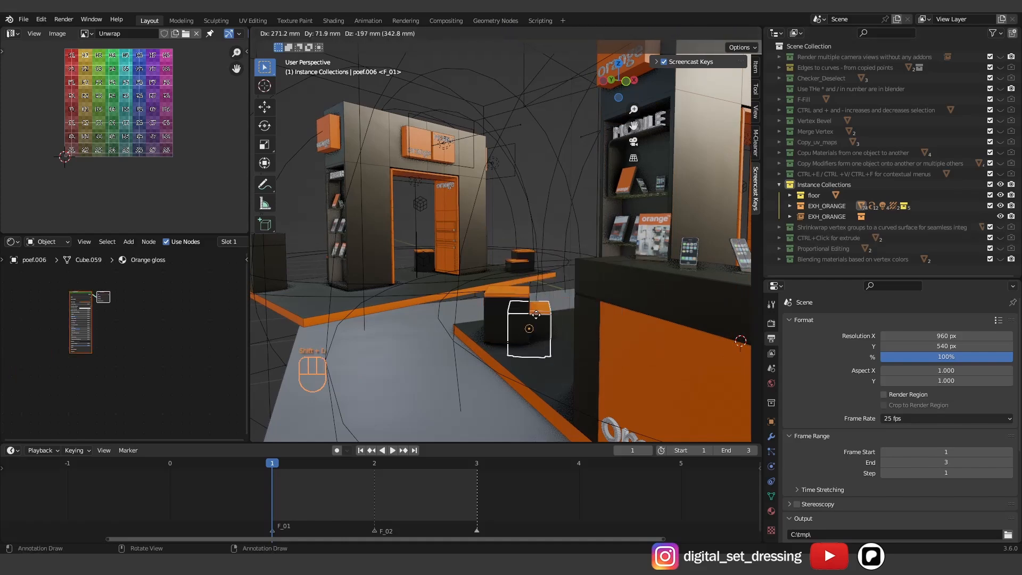
pyautogui.rightClick(536, 317)
pyautogui.press('g')
pyautogui.press('x')
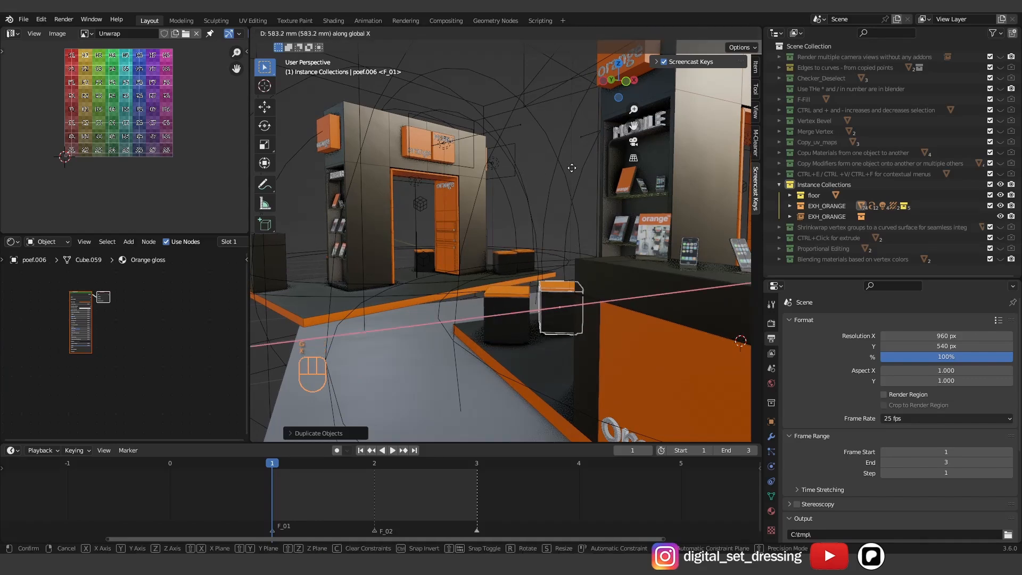
pyautogui.click(579, 167)
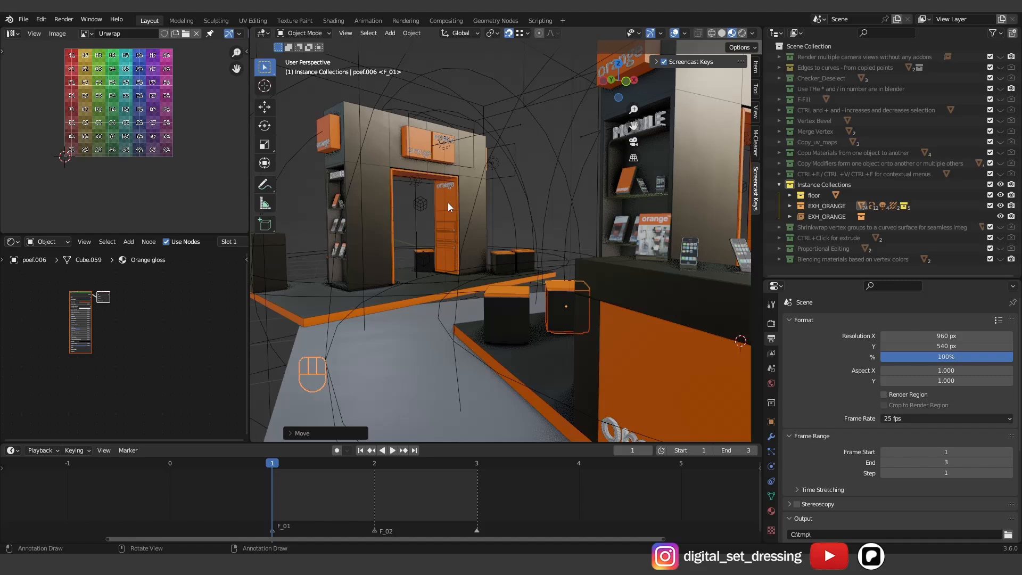
# - Collapse and hide the Instance Collections collection, and show the collection about shrinkwrapping vertex groups to a curved surface
pyautogui.click(779, 184)
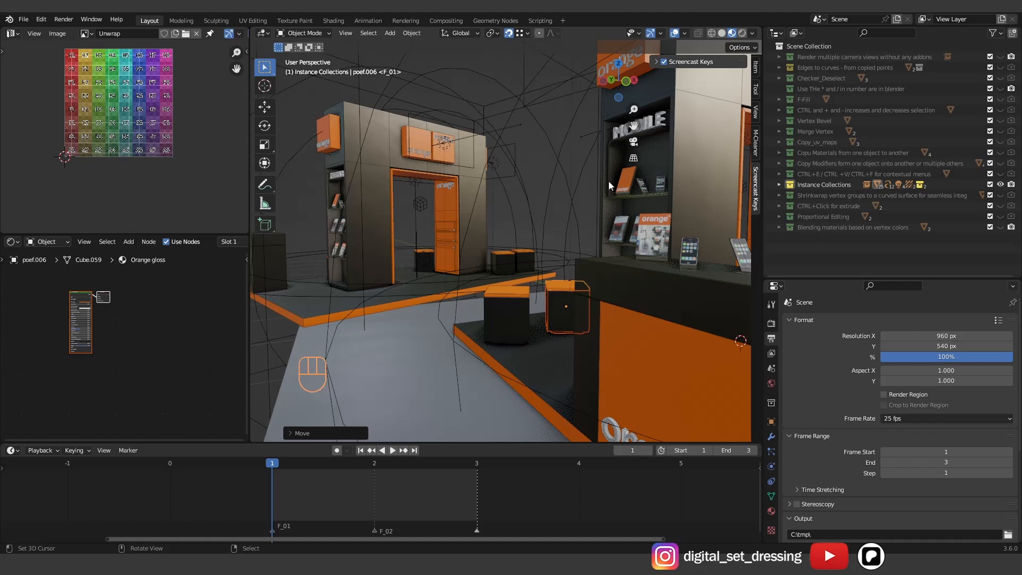
pyautogui.click(1000, 185)
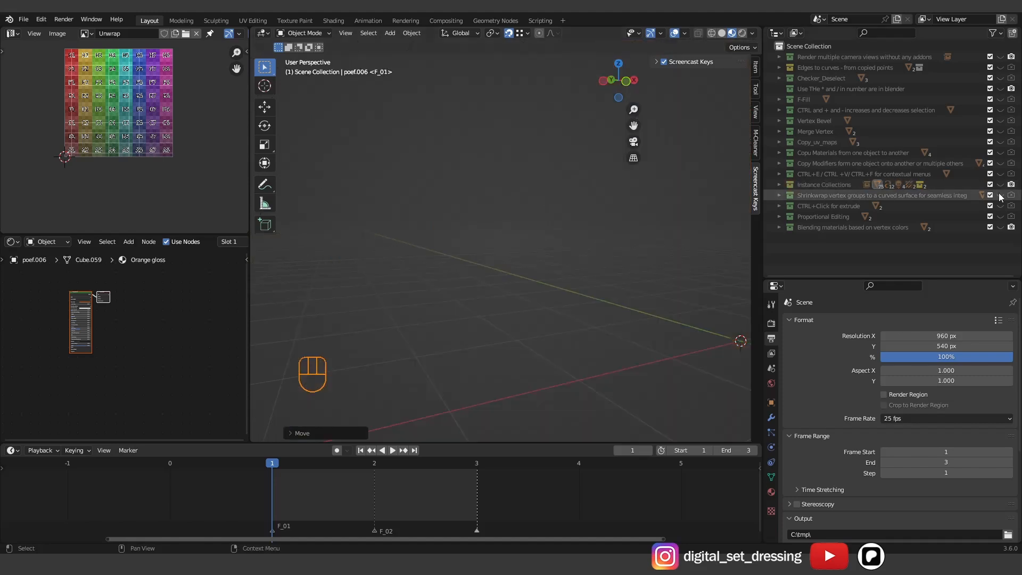
pyautogui.click(1000, 195)
# - Delete the unneeded object near the origin and frame the sphere in the viewport
pyautogui.rightClick(681, 338)
pyautogui.press('x')
pyautogui.click(681, 337)
pyautogui.rightClick(742, 342)
pyautogui.press('KP_Decimal')
# - Try rotating the hat attached to the sphere, first freely and again about the global Z axis
pyautogui.moveTo(506, 102); pyautogui.dragTo(593, 159, button='middle')
pyautogui.keyDown('shift'); pyautogui.moveTo(593, 159); pyautogui.dragTo(559, 216, button='middle'); pyautogui.keyUp('shift')
pyautogui.rightClick(537, 213)
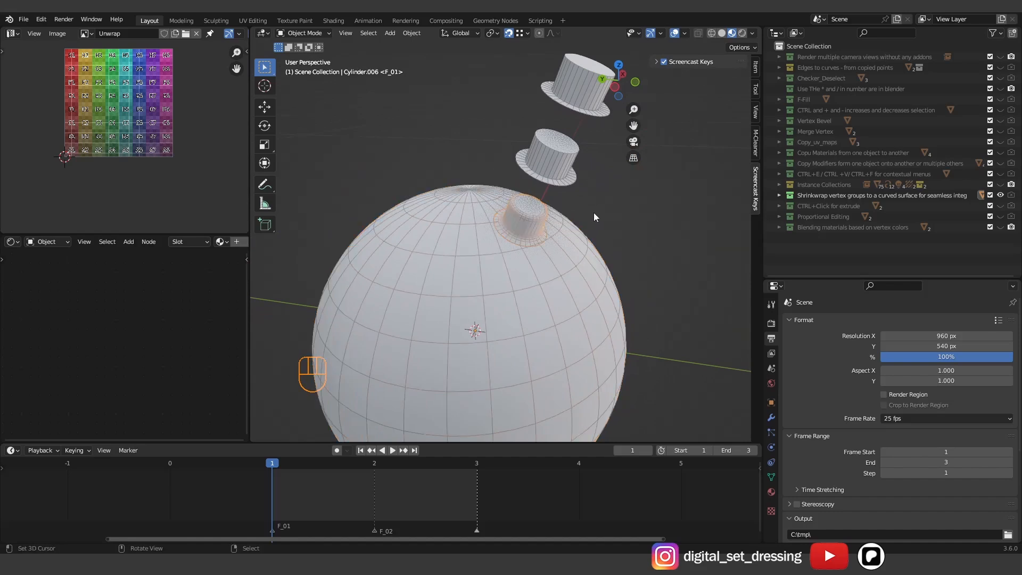
pyautogui.press('r')
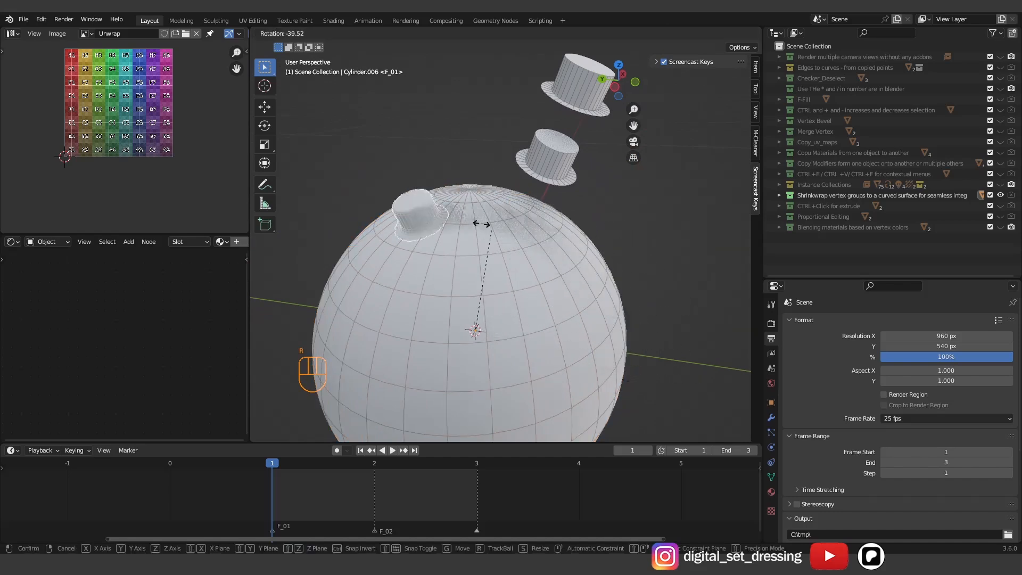
pyautogui.click(506, 283)
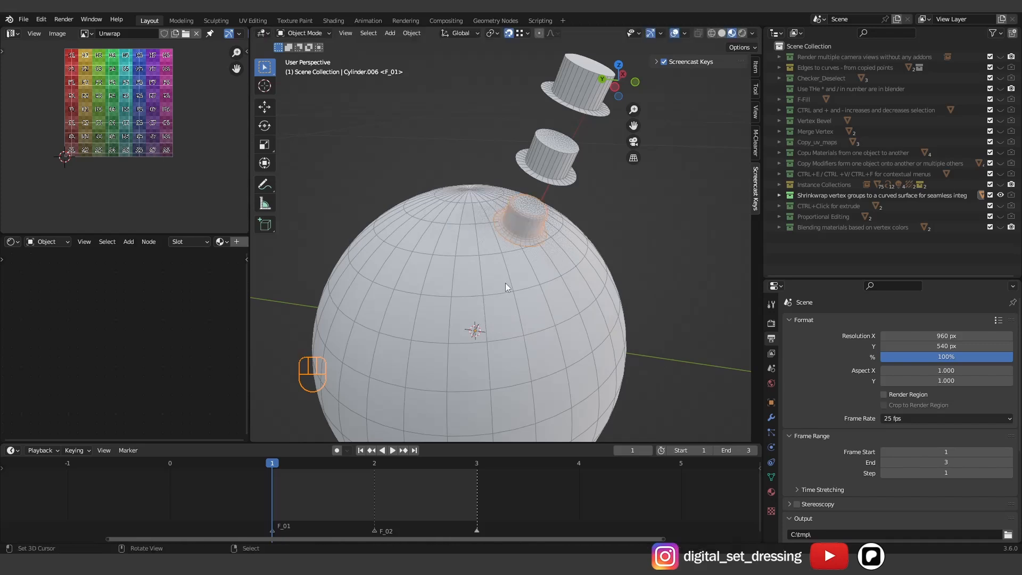
pyautogui.press('r')
pyautogui.press('z')
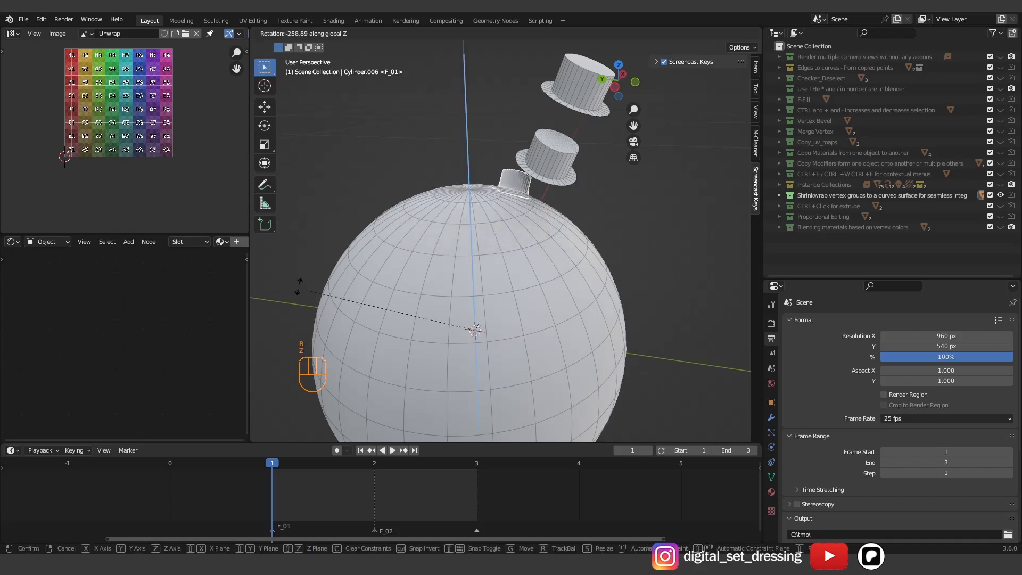
pyautogui.click(539, 190)
pyautogui.moveTo(539, 190); pyautogui.dragTo(584, 180, button='middle')
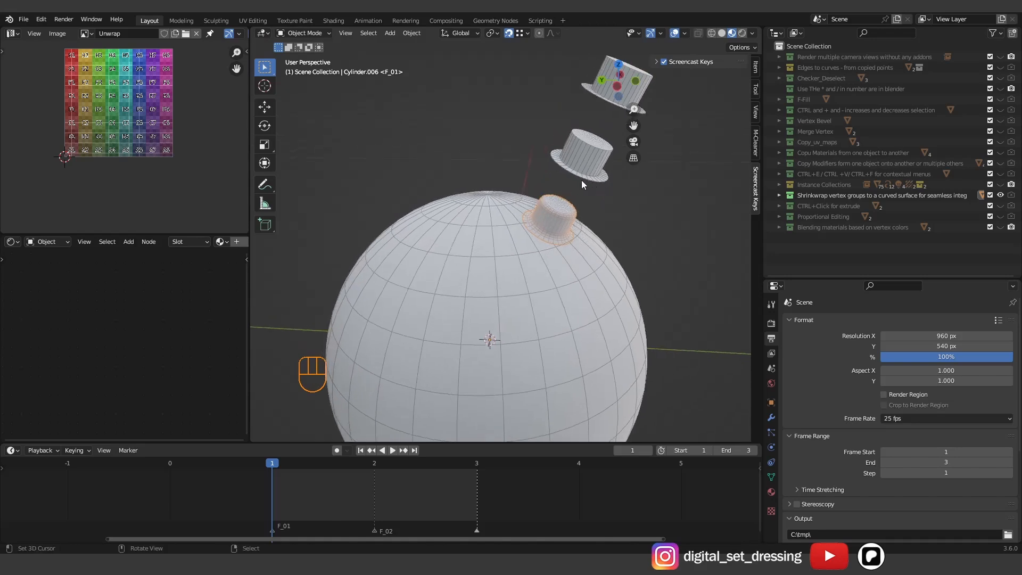
# - Examine the attached hat's Shrinkwrap modifier settings, including its target and vertex group, with the Bevel modifier collapsed
pyautogui.click(769, 417)
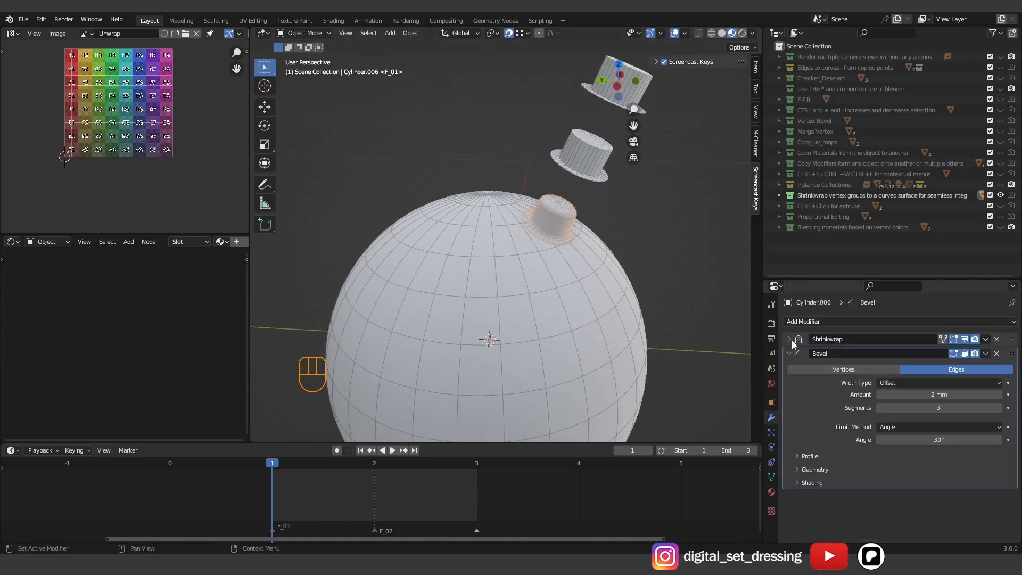
pyautogui.click(789, 354)
pyautogui.keyDown('shift'); pyautogui.moveTo(665, 304); pyautogui.dragTo(645, 308, button='middle'); pyautogui.keyUp('shift')
pyautogui.click(790, 340)
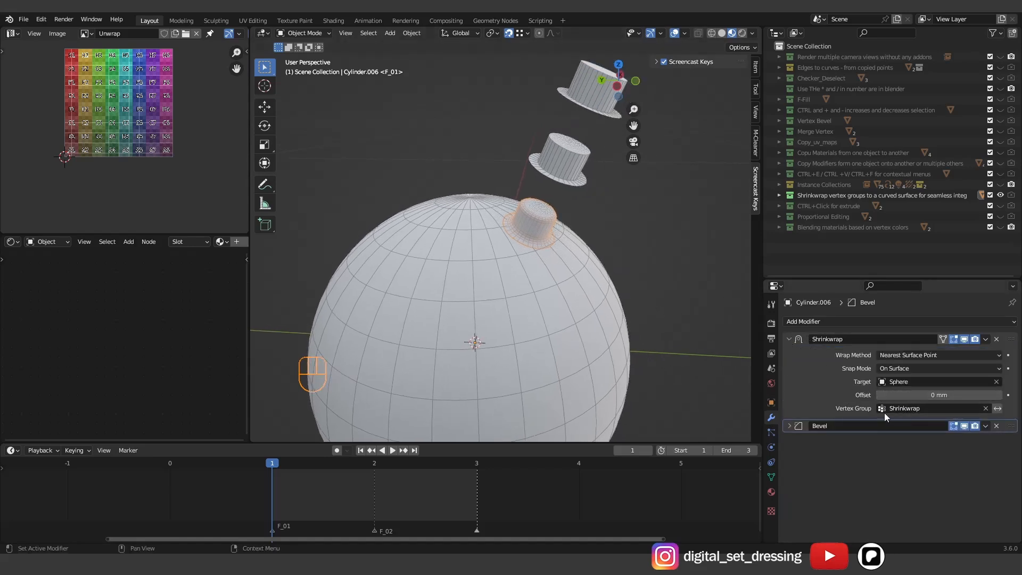
pyautogui.scroll(3, 560, 243)
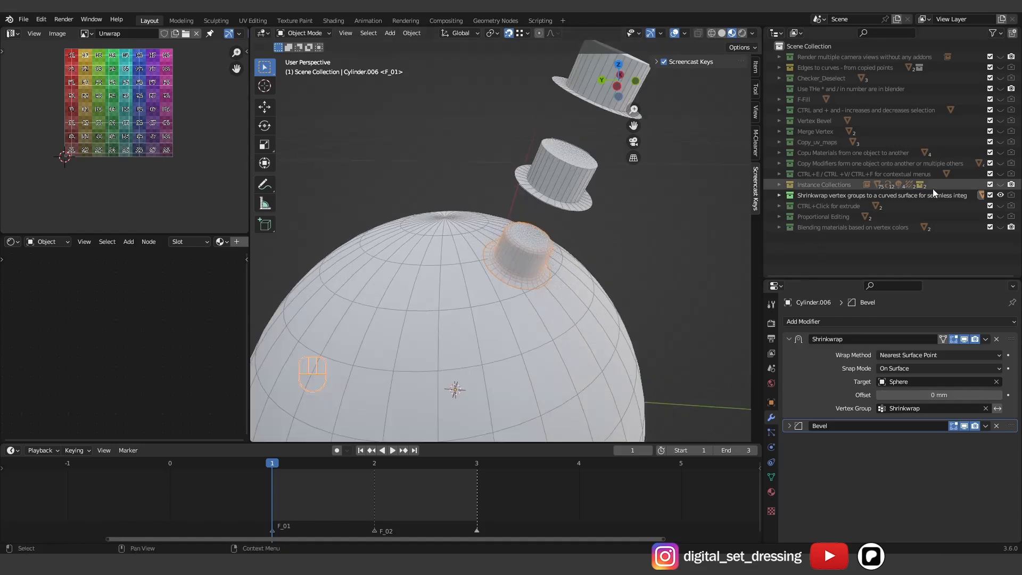
# - Hide the Cylinder.006 hat and move Cylinder.007 along its local Z axis down to the sphere's surface
pyautogui.click(779, 195)
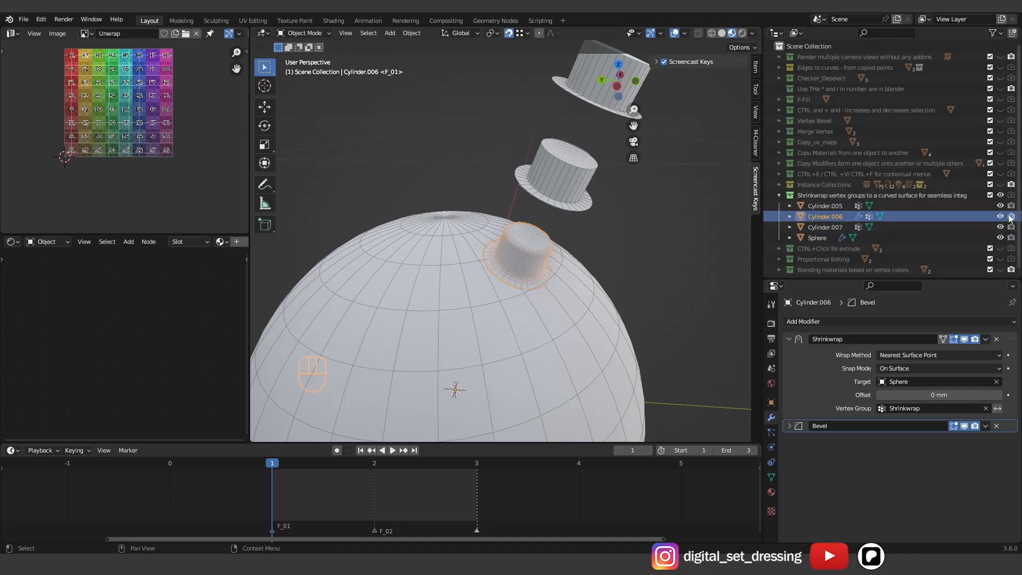
pyautogui.click(1001, 216)
pyautogui.click(829, 227)
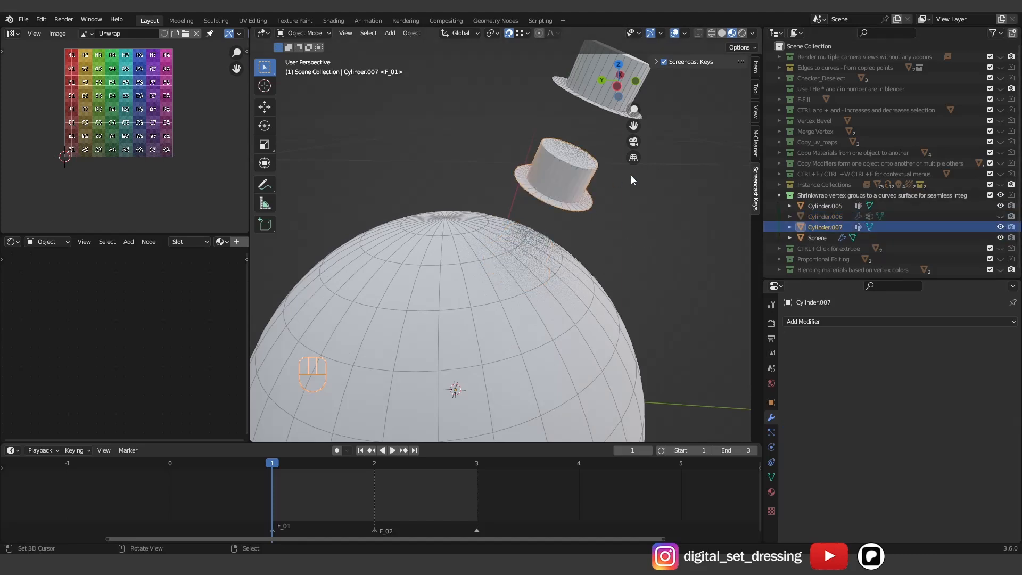
pyautogui.press('g')
pyautogui.press('z')
pyautogui.press('z')
pyautogui.click(608, 208)
pyautogui.scroll(2, 582, 244)
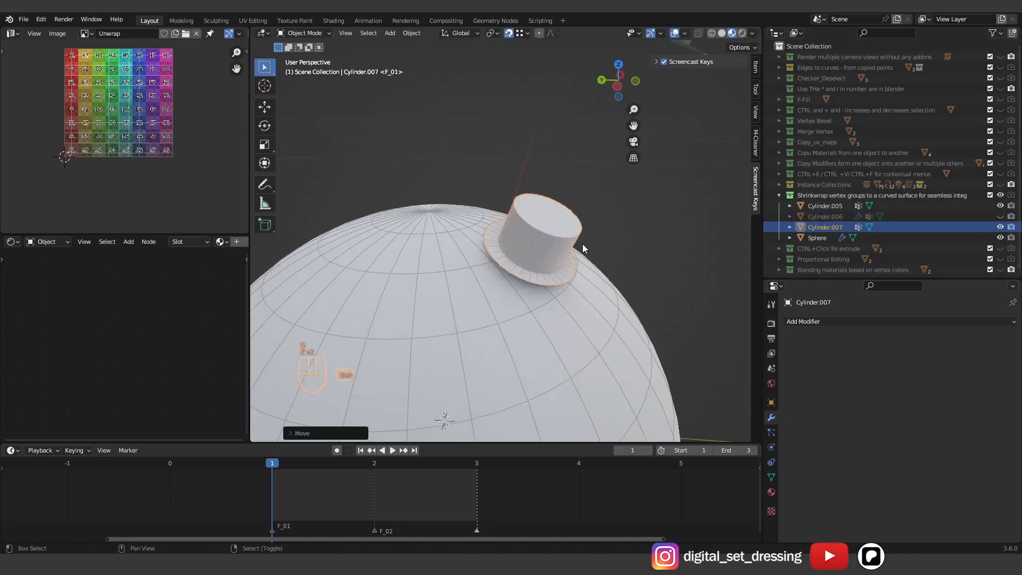
pyautogui.keyDown('shift'); pyautogui.moveTo(582, 244); pyautogui.dragTo(595, 237, button='middle'); pyautogui.keyUp('shift')
# - Enter Edit Mode on Cylinder.007, select the outer edge loop of its brim and switch to vertex selection
pyautogui.press('Tab')
pyautogui.scroll(2, 586, 255)
pyautogui.press('2')
pyautogui.keyDown('alt'); pyautogui.click(546, 280); pyautogui.keyUp('alt')
pyautogui.press('1')
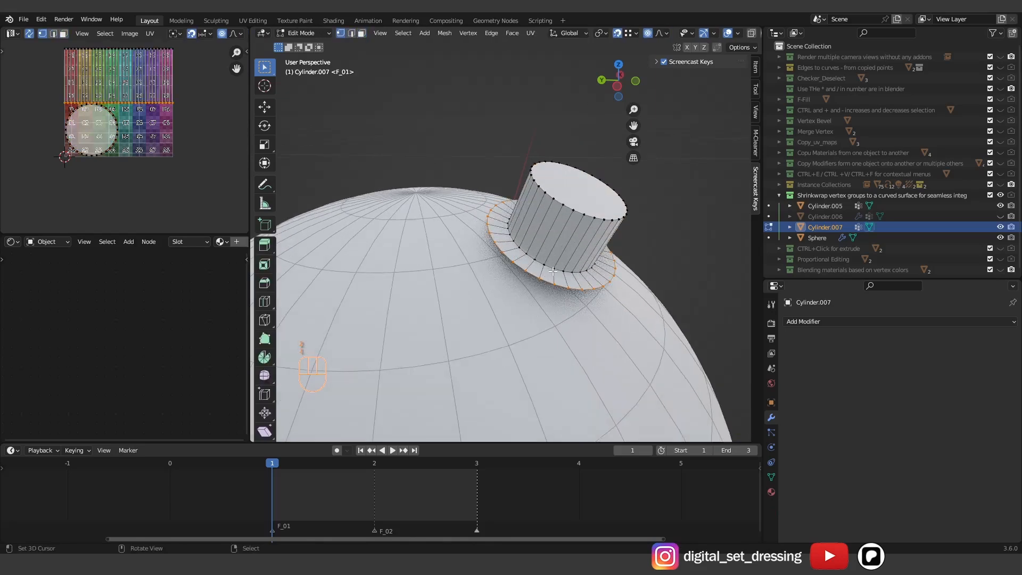
# - Create a vertex group named shrnkW for the selected brim vertices and return to Object Mode
pyautogui.click(771, 477)
pyautogui.click(1008, 366)
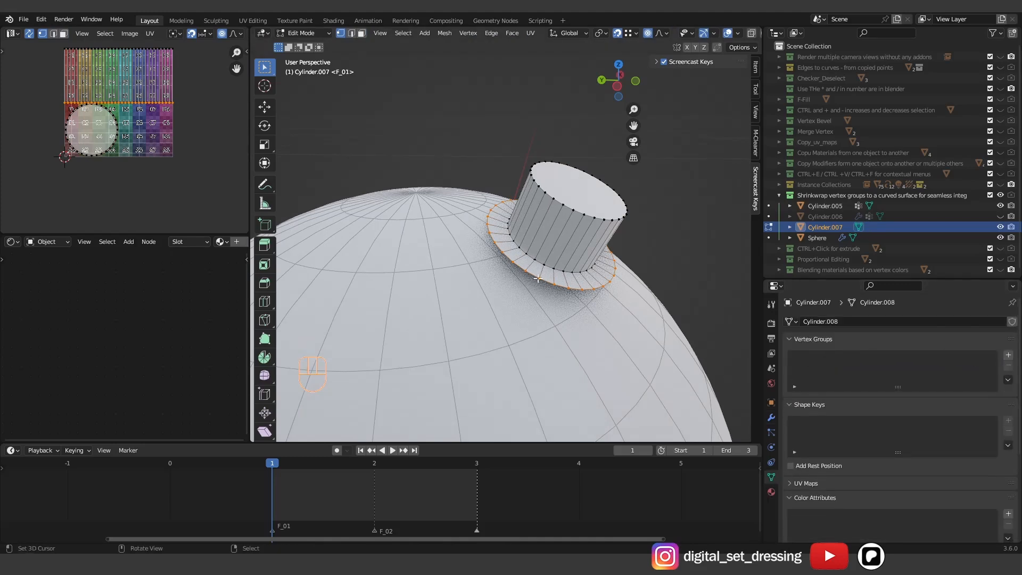
pyautogui.click(1008, 355)
pyautogui.doubleClick(819, 358)
pyautogui.write('shrnkw')
pyautogui.click(832, 379)
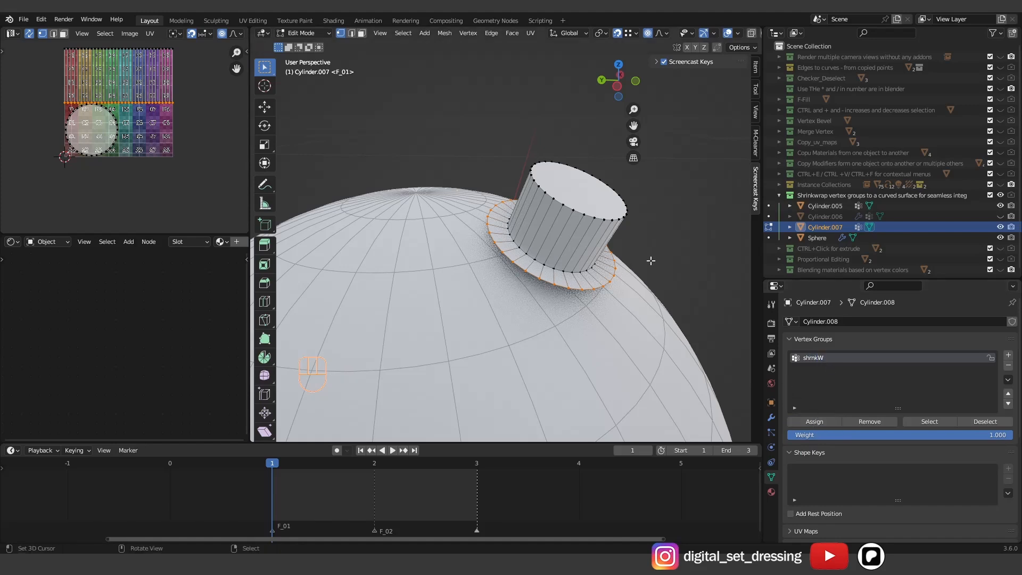
pyautogui.press('Tab')
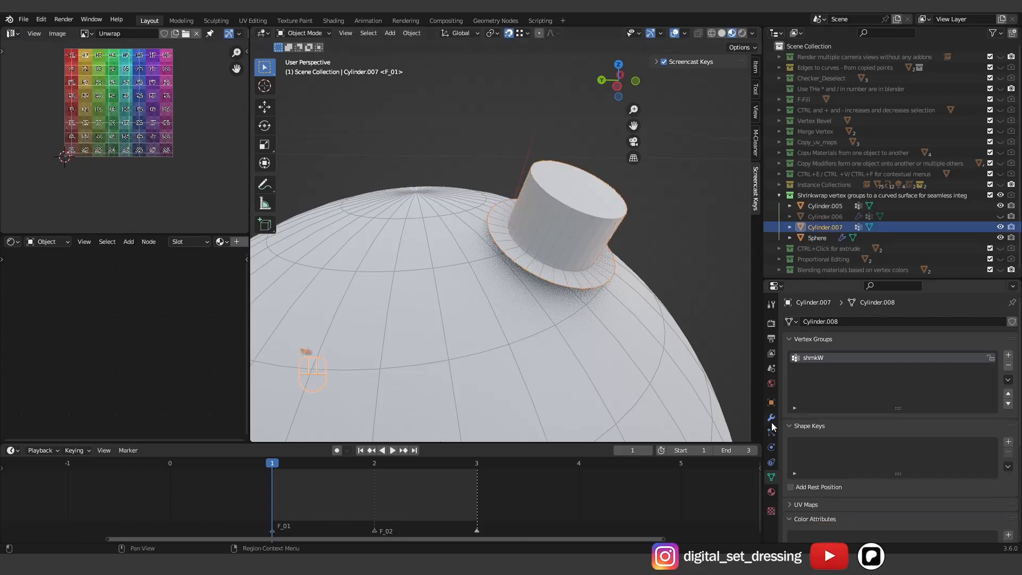
# - Add a Shrinkwrap modifier to Cylinder.007 with the sphere as its target
pyautogui.click(770, 417)
pyautogui.click(843, 323)
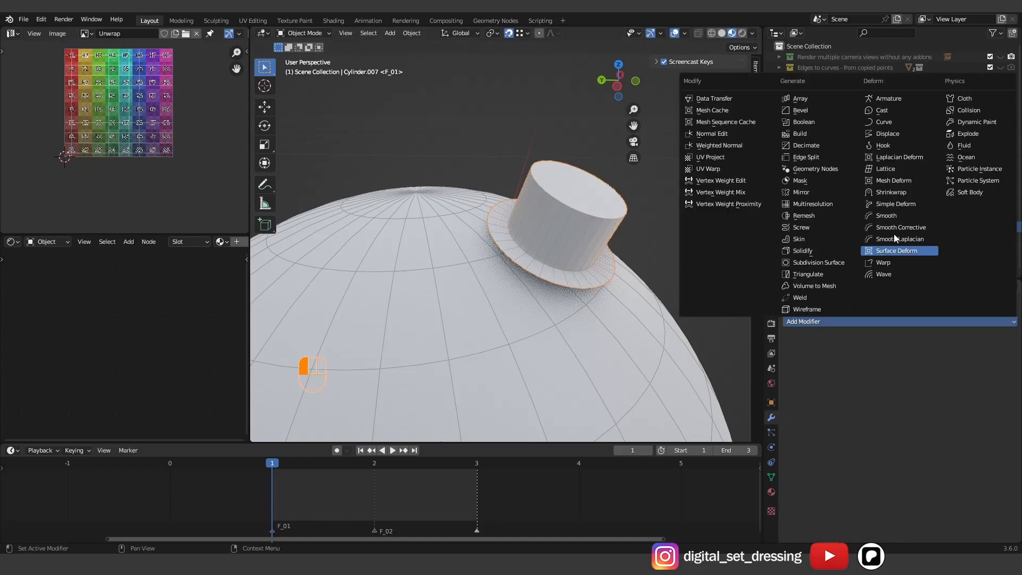
pyautogui.click(891, 192)
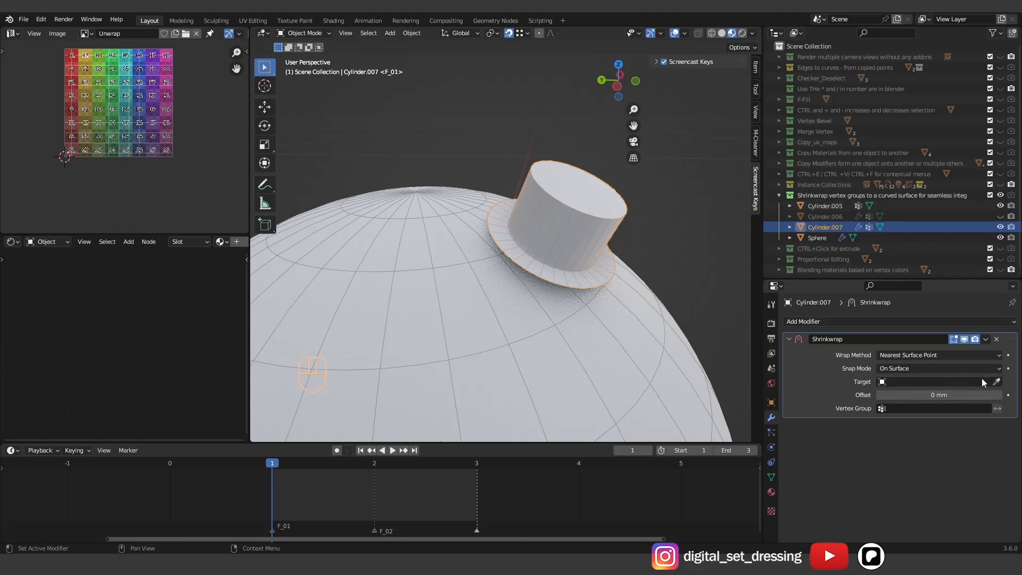
pyautogui.click(997, 381)
pyautogui.click(605, 333)
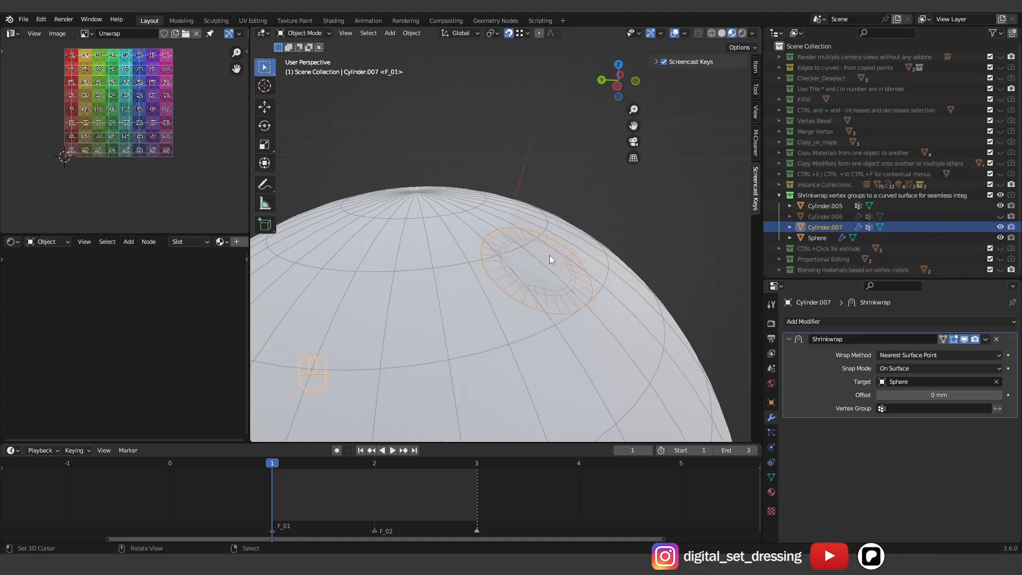
# - Limit Cylinder.007's Shrinkwrap modifier to the shrnkW vertex group
pyautogui.press('g')
pyautogui.rightClick(663, 222)
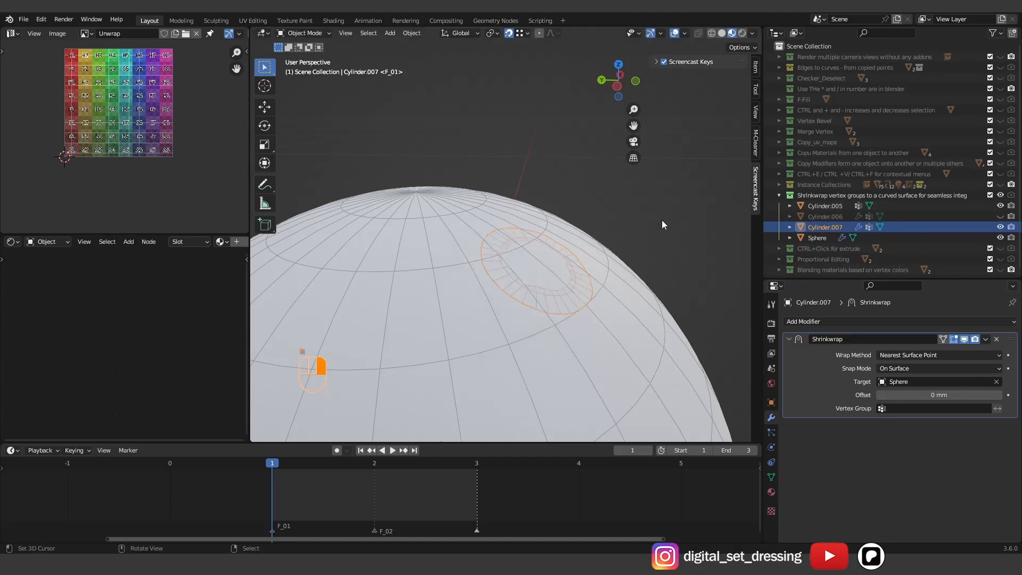
pyautogui.click(905, 407)
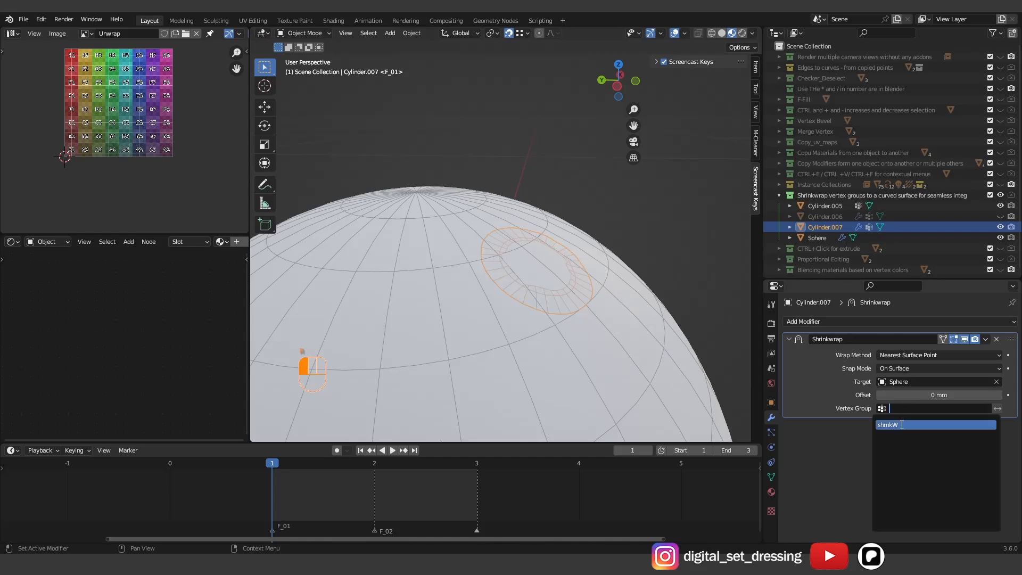
pyautogui.click(901, 424)
# - Move Cylinder.007 down along the global Z axis by about 7.6 mm
pyautogui.press('g')
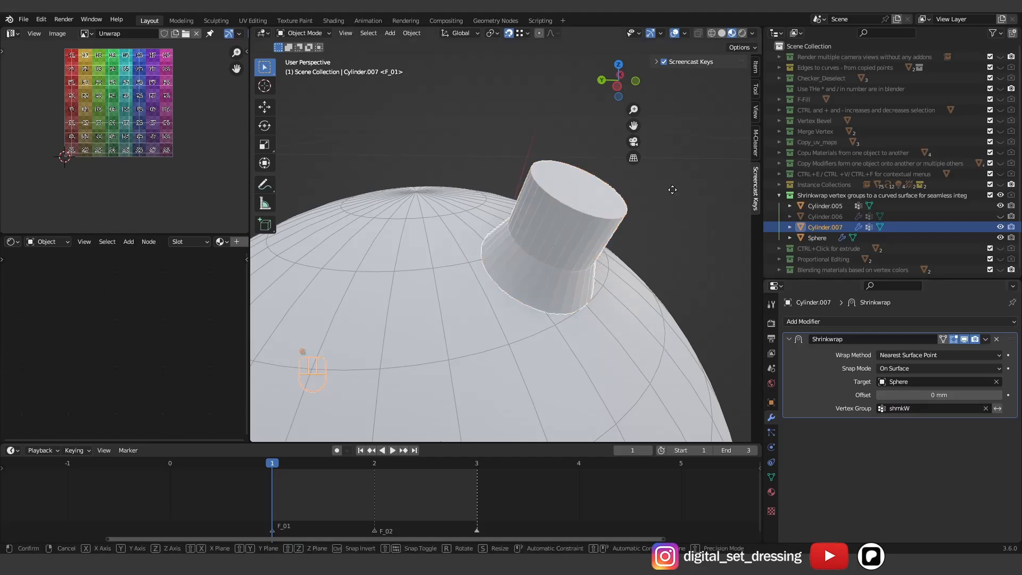
pyautogui.press('z')
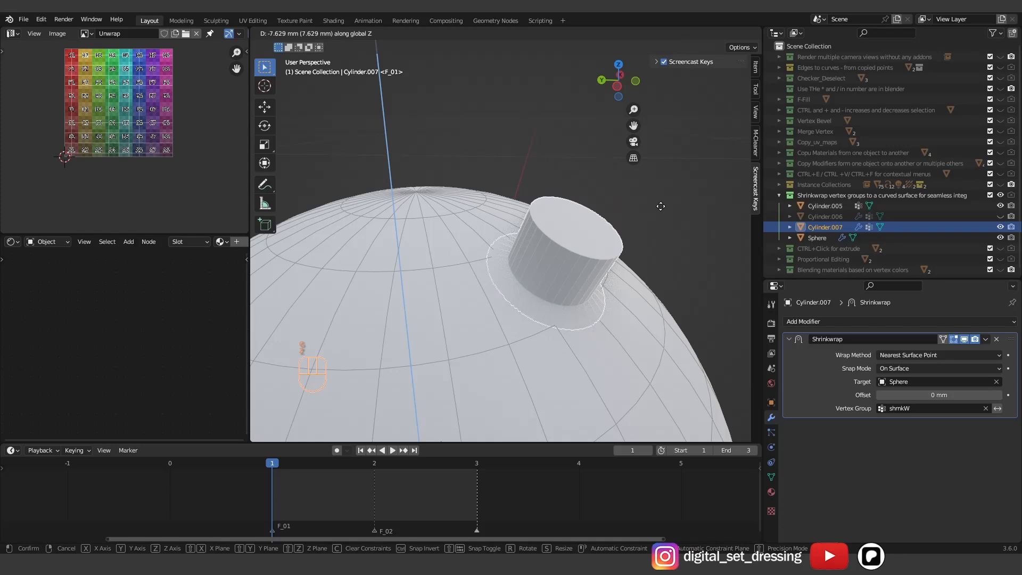
pyautogui.click(661, 206)
# - Apply Cylinder.007's object transform and collapse its Shrinkwrap modifier settings
pyautogui.hotkey('ctrl', 'a')
pyautogui.click(643, 222)
pyautogui.click(788, 338)
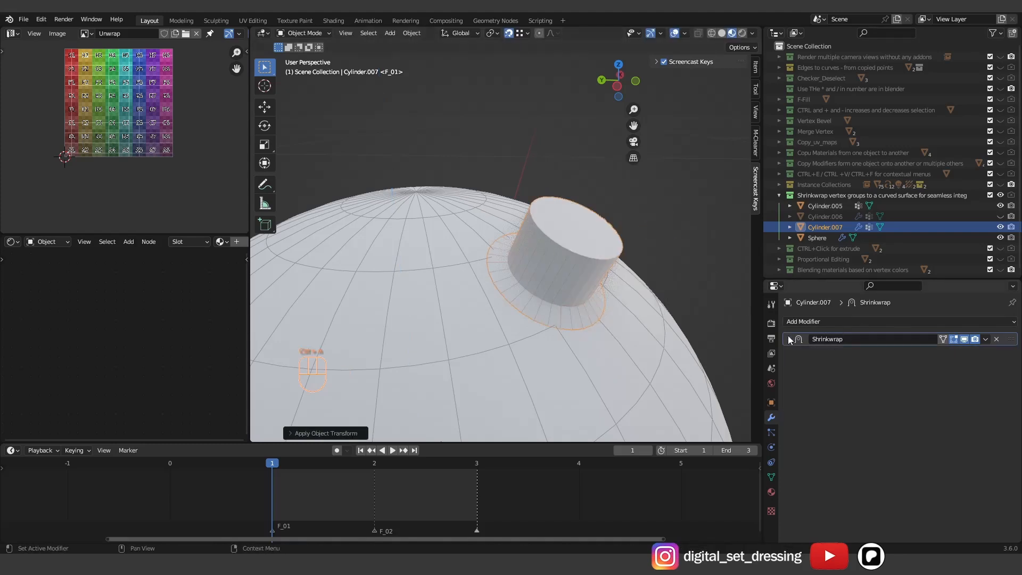
# - Add a Bevel modifier to Cylinder.007 with an amount of 3 mm and 4 segments
pyautogui.click(792, 322)
pyautogui.click(814, 108)
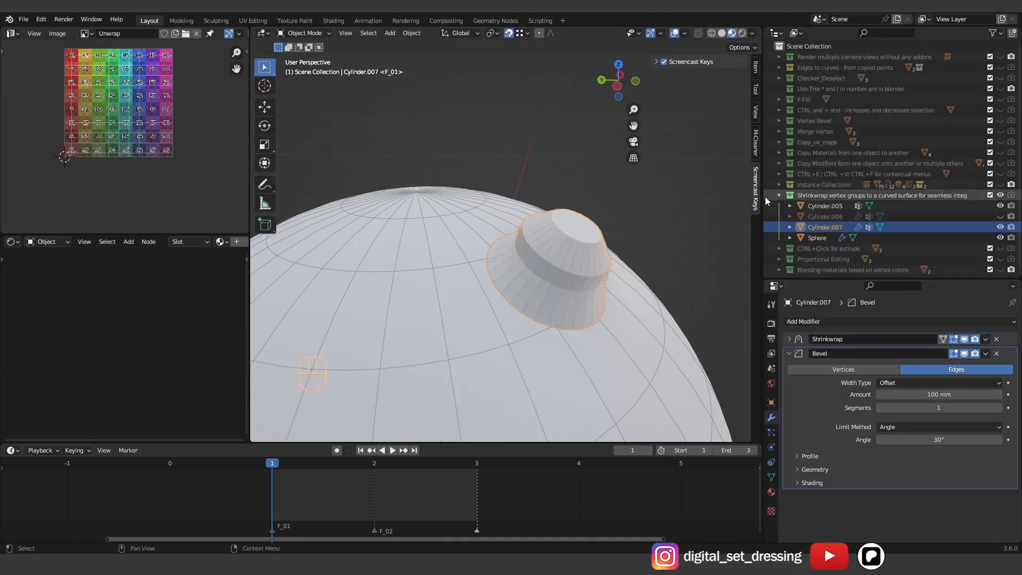
pyautogui.click(941, 394)
pyautogui.write('3')
pyautogui.press('Return')
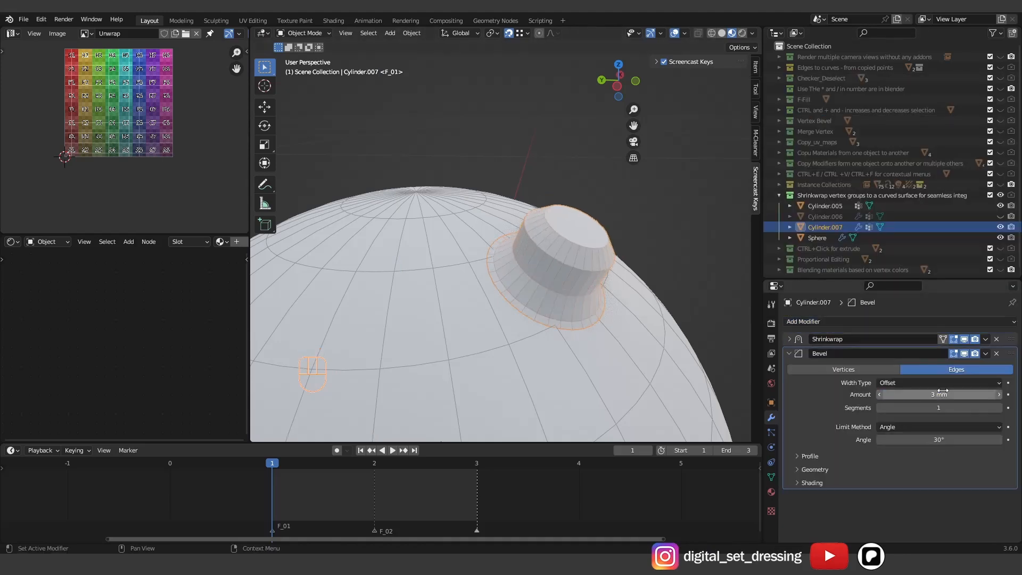
pyautogui.click(938, 407)
pyautogui.write('4')
pyautogui.press('Return')
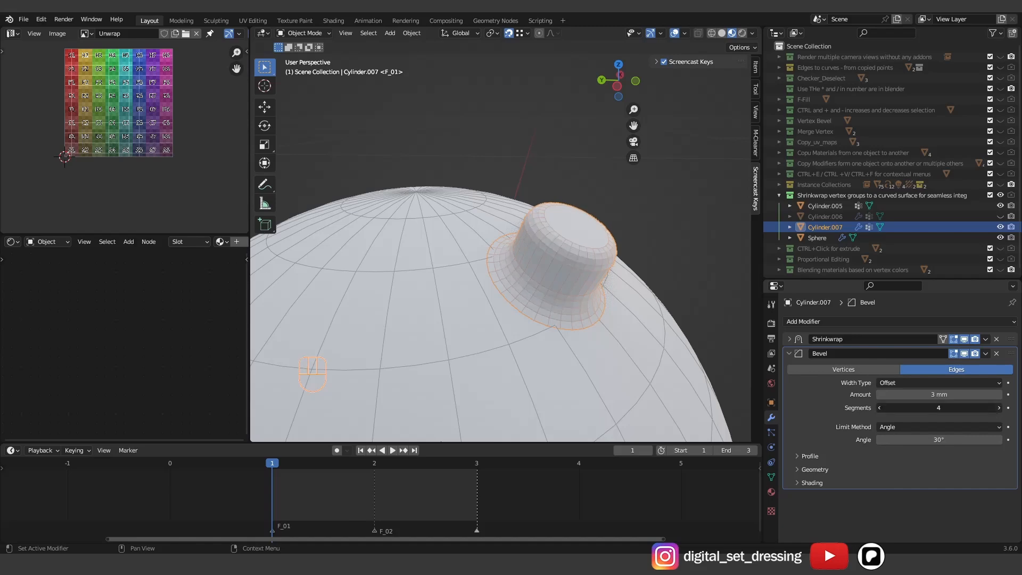
# - Apply smooth shading to Cylinder.007 and deselect it
pyautogui.press('q')
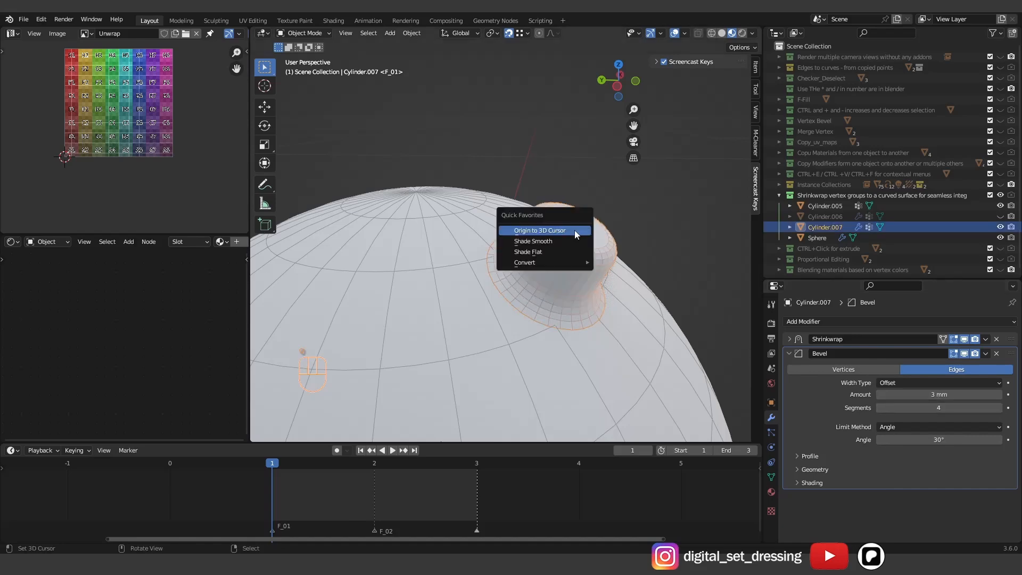
pyautogui.click(567, 239)
pyautogui.rightClick(658, 242)
pyautogui.moveTo(659, 242); pyautogui.dragTo(669, 242, button='middle')
pyautogui.scroll(-5, 617, 241)
pyautogui.scroll(2, 567, 238)
# - Set Cylinder.007's origin to the 3D cursor at the sphere's centre
pyautogui.press('q')
pyautogui.click(605, 222)
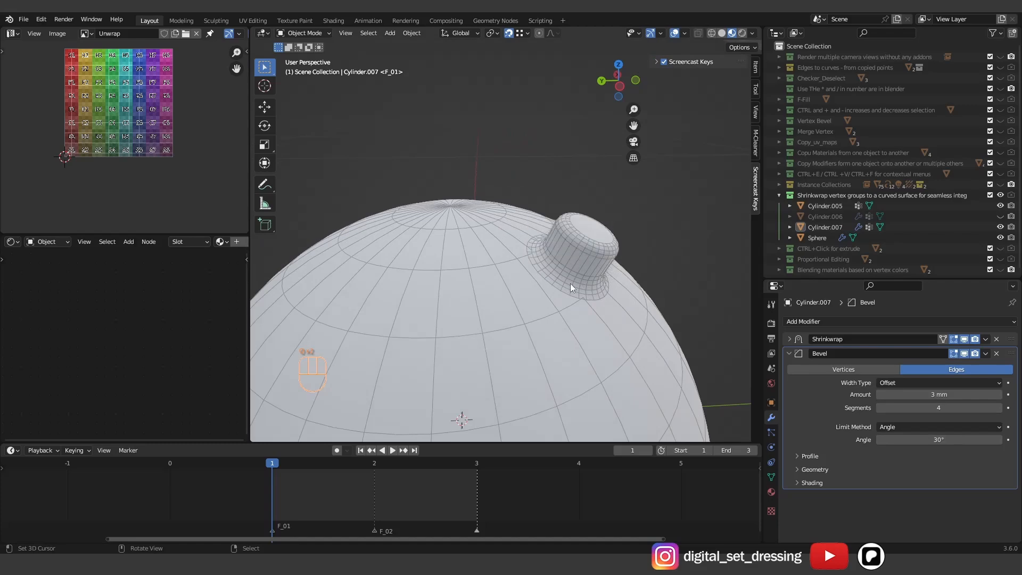
pyautogui.click(581, 263)
pyautogui.press('q')
pyautogui.click(582, 263)
pyautogui.scroll(-2, 612, 240)
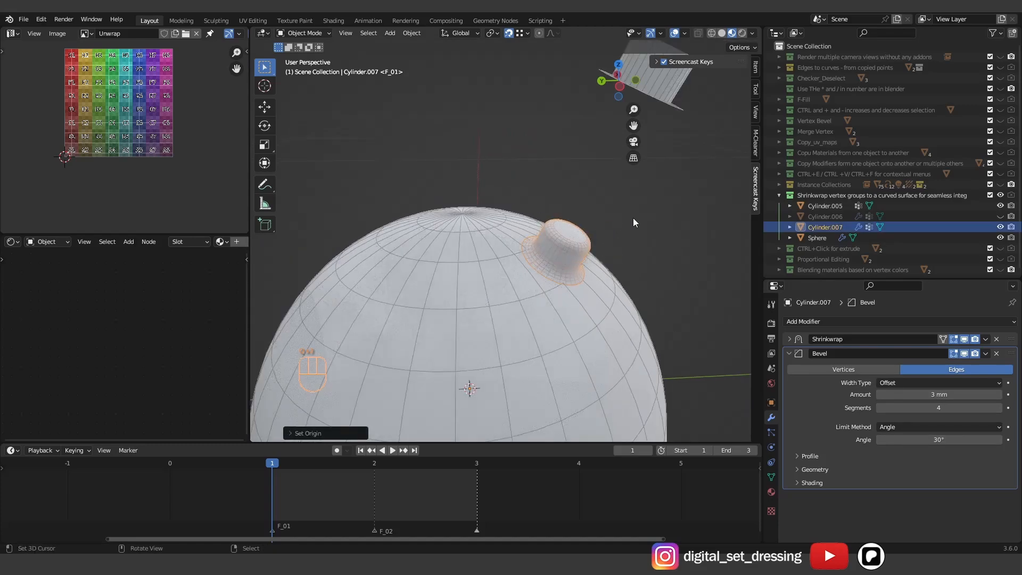
# - Rotate Cylinder.007 freely about its origin to slide it across the sphere's surface
pyautogui.press('r')
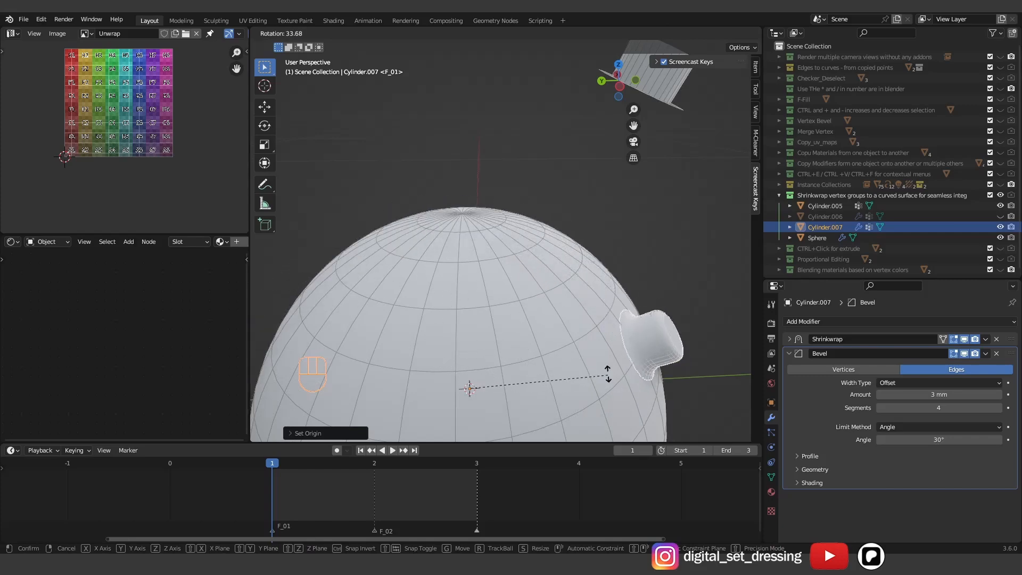
pyautogui.click(460, 313)
pyautogui.moveTo(461, 313); pyautogui.dragTo(567, 299, button='middle')
# - Hide and collapse the Shrinkwrap vertex groups collection and show the CTRL+Click for extrude collection
pyautogui.click(1001, 196)
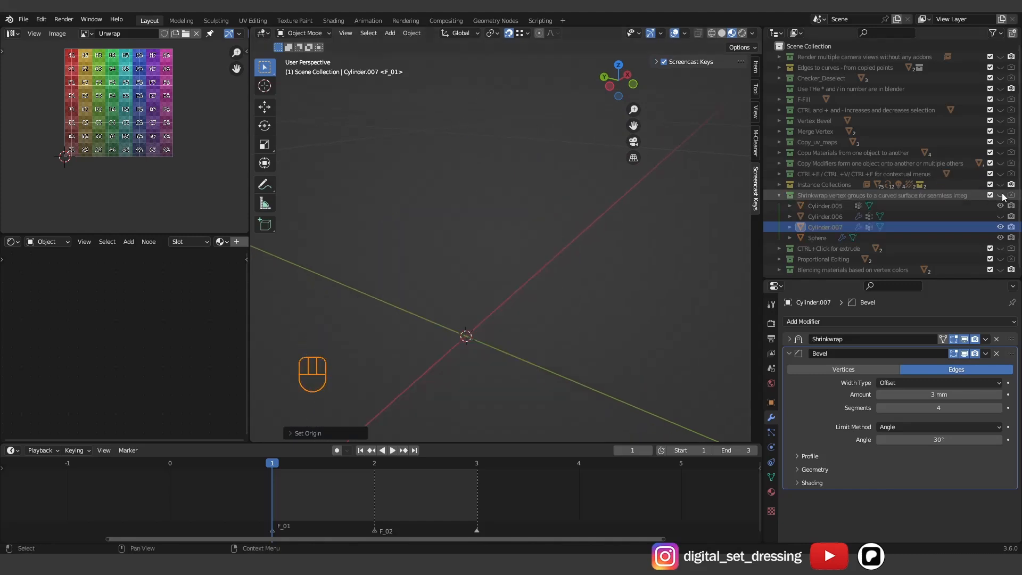
pyautogui.click(779, 195)
pyautogui.click(833, 206)
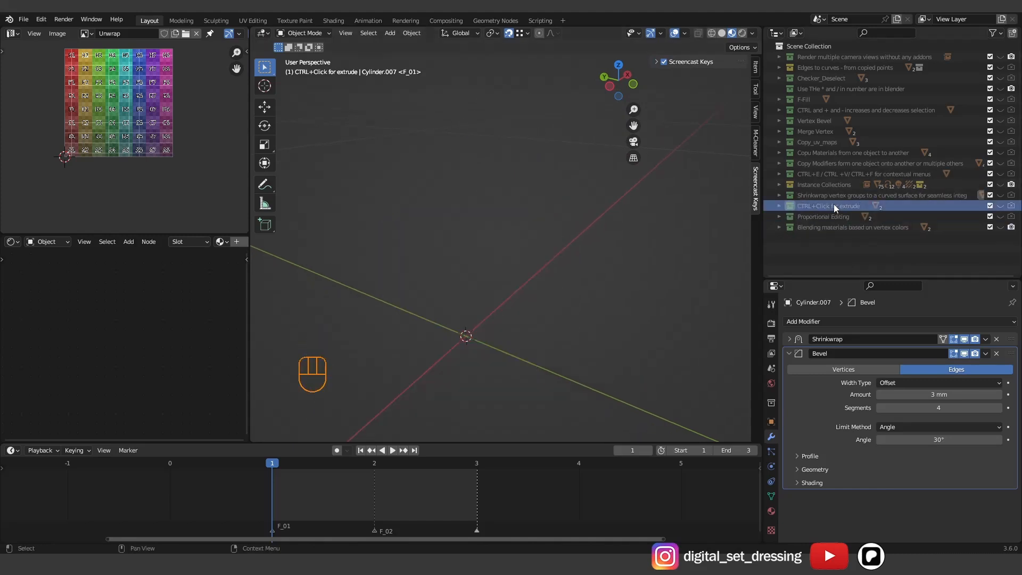
pyautogui.click(1000, 205)
# - Open the short profile Plane.007 near the origin in Edit Mode, seen from the front
pyautogui.moveTo(621, 220); pyautogui.dragTo(656, 232, button='middle')
pyautogui.press('b')
pyautogui.moveTo(685, 294); pyautogui.dragTo(451, 193)
pyautogui.press('KP_1')
pyautogui.scroll(-3, 468, 181)
pyautogui.scroll(3, 492, 224)
pyautogui.keyDown('shift'); pyautogui.moveTo(487, 195); pyautogui.dragTo(521, 296, button='middle'); pyautogui.keyUp('shift')
pyautogui.scroll(-2, 559, 271)
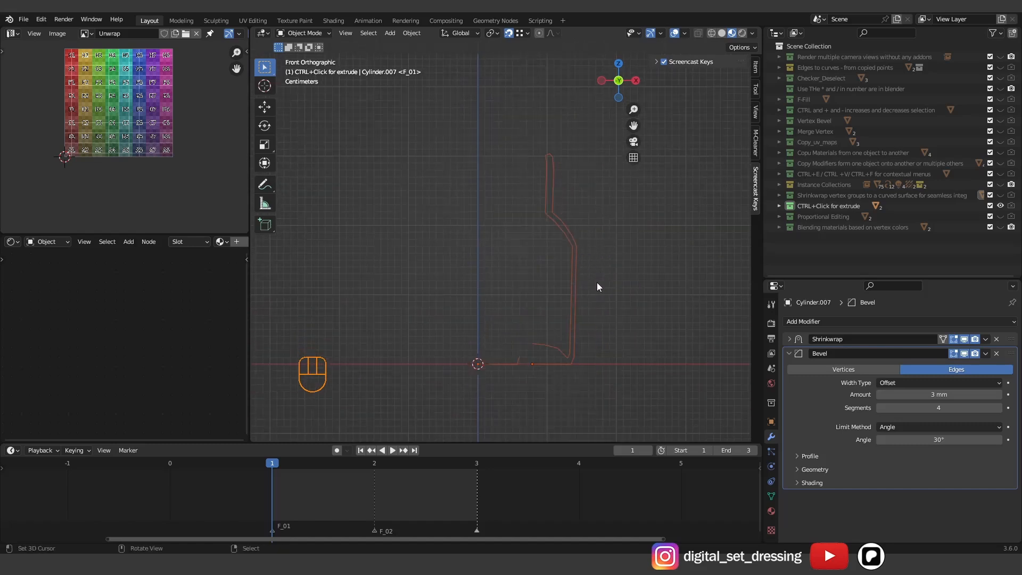
pyautogui.click(519, 355)
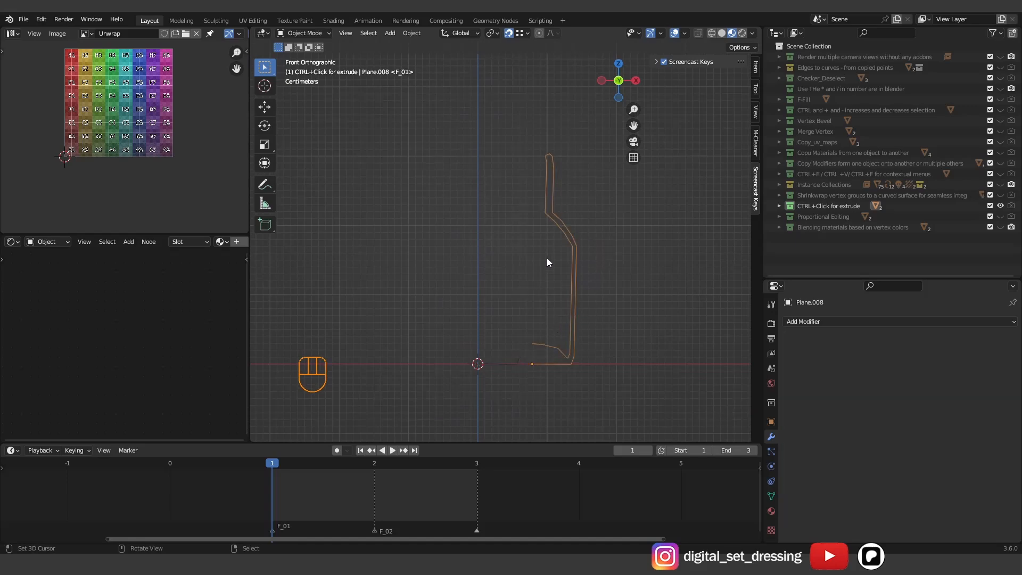
pyautogui.scroll(2, 527, 373)
pyautogui.click(525, 415)
pyautogui.press('Tab')
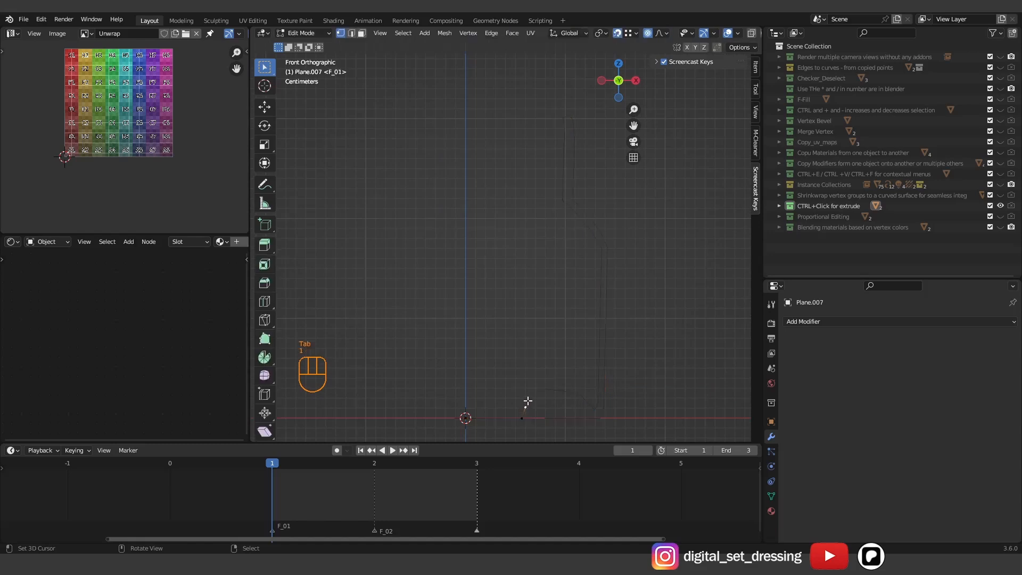
# - Try to build the bottle outline by extruding Plane.007's end vertex repeatedly with Extrude, and undo those extrusions
pyautogui.press('e')
pyautogui.click(534, 239)
pyautogui.press('e')
pyautogui.click(497, 203)
pyautogui.press('e')
pyautogui.click(494, 155)
pyautogui.press('e')
pyautogui.click(495, 119)
pyautogui.hotkey('ctrl', 'z')
pyautogui.hotkey('ctrl', 'z')
pyautogui.hotkey('ctrl', 'z')
pyautogui.hotkey('ctrl', 'z')
pyautogui.hotkey('ctrl', 'z')
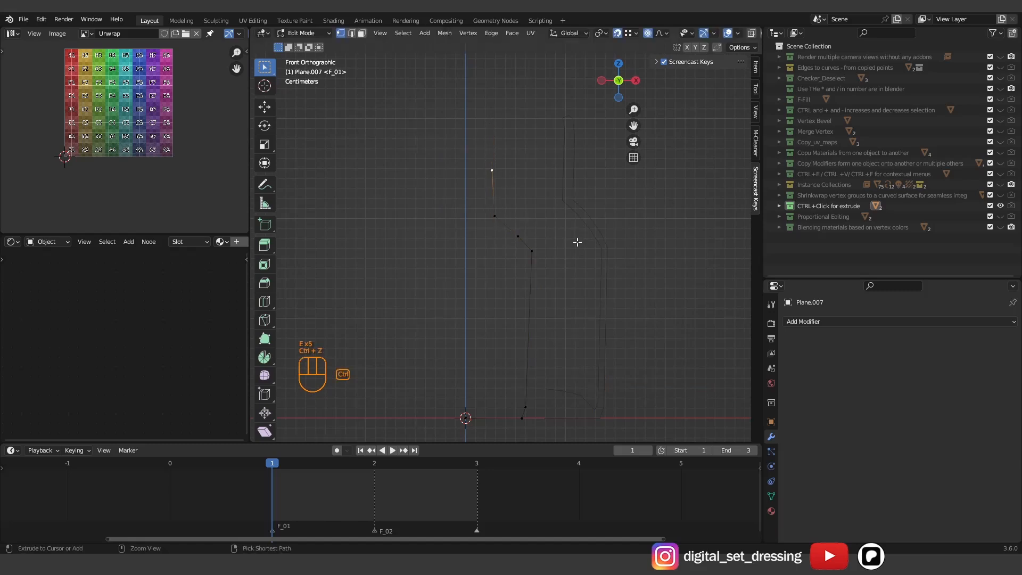
# - Draw the bottle's outer and inner wall profile on Plane.007 by extruding vertices to the cursor, ending near the central axis
pyautogui.scroll(1, 570, 370)
pyautogui.scroll(-1, 568, 367)
pyautogui.keyDown('shift'); pyautogui.moveTo(549, 332); pyautogui.dragTo(548, 307, button='middle'); pyautogui.keyUp('shift')
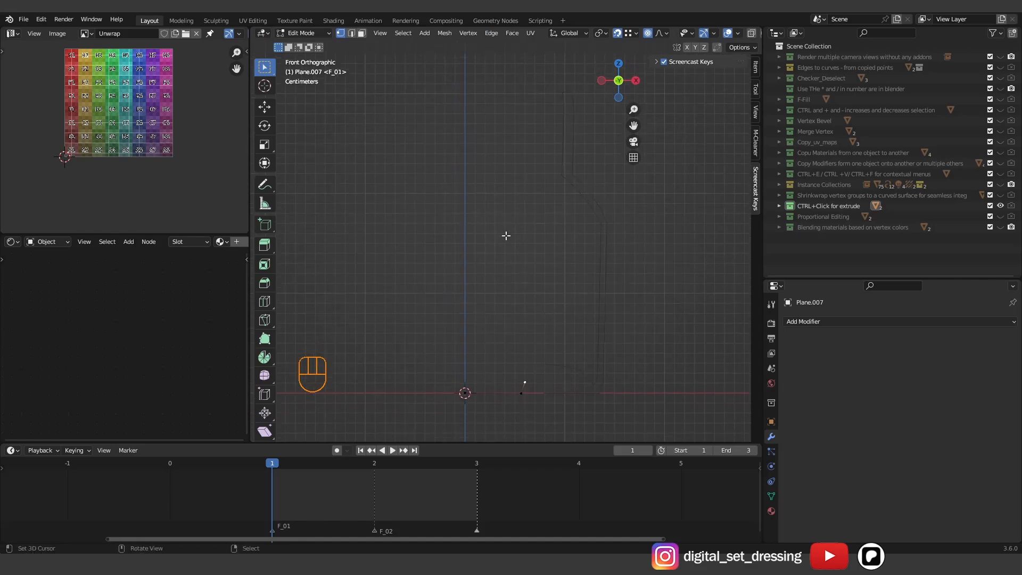
pyautogui.keyDown('ctrl'); pyautogui.click(527, 202); pyautogui.keyUp('ctrl')
pyautogui.keyDown('ctrl'); pyautogui.click(495, 131); pyautogui.keyUp('ctrl')
pyautogui.keyDown('ctrl'); pyautogui.click(494, 98); pyautogui.keyUp('ctrl')
pyautogui.keyDown('ctrl'); pyautogui.click(490, 157); pyautogui.keyUp('ctrl')
pyautogui.keyDown('ctrl'); pyautogui.click(489, 182); pyautogui.keyUp('ctrl')
pyautogui.keyDown('ctrl'); pyautogui.click(520, 206); pyautogui.keyUp('ctrl')
pyautogui.keyDown('ctrl'); pyautogui.click(519, 375); pyautogui.keyUp('ctrl')
pyautogui.keyDown('ctrl'); pyautogui.click(514, 386); pyautogui.keyUp('ctrl')
pyautogui.keyDown('ctrl'); pyautogui.click(468, 384); pyautogui.keyUp('ctrl')
pyautogui.press('Tab')
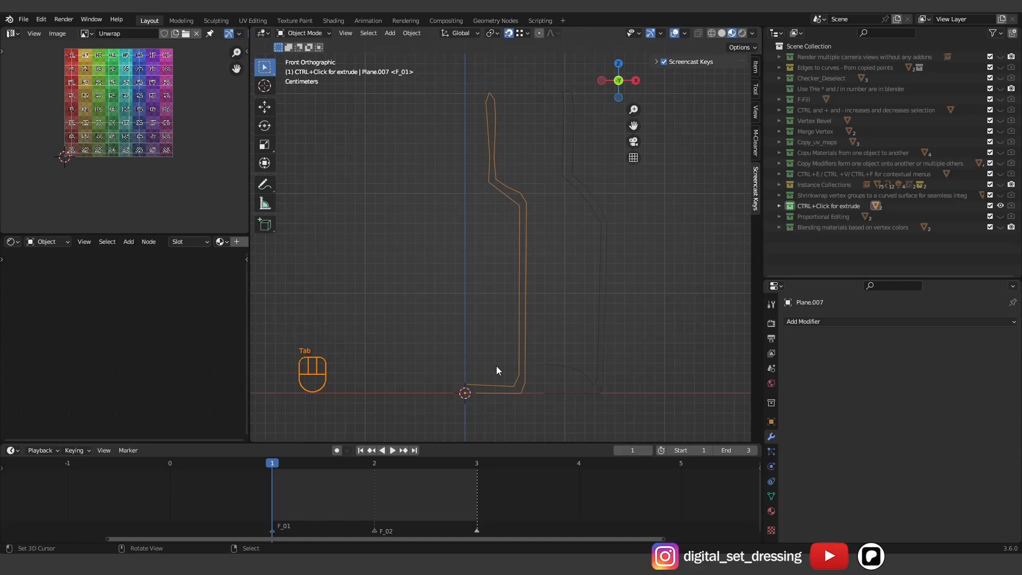
# - Apply Plane.007's transform and spin its entire profile around the Z axis from the top view
pyautogui.hotkey('ctrl', 'a')
pyautogui.click(496, 366)
pyautogui.press('KP_7')
pyautogui.press('Tab')
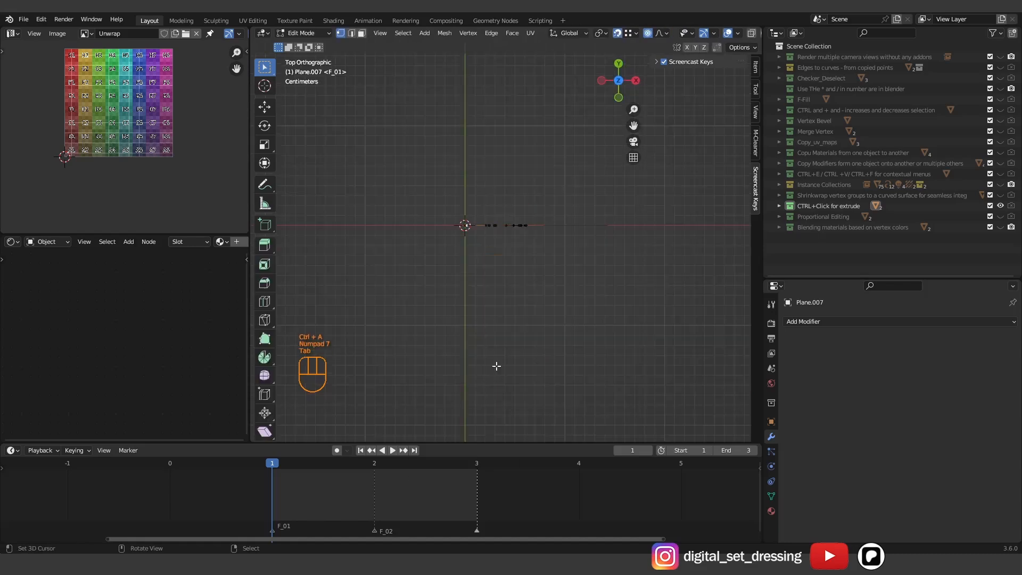
pyautogui.press('a')
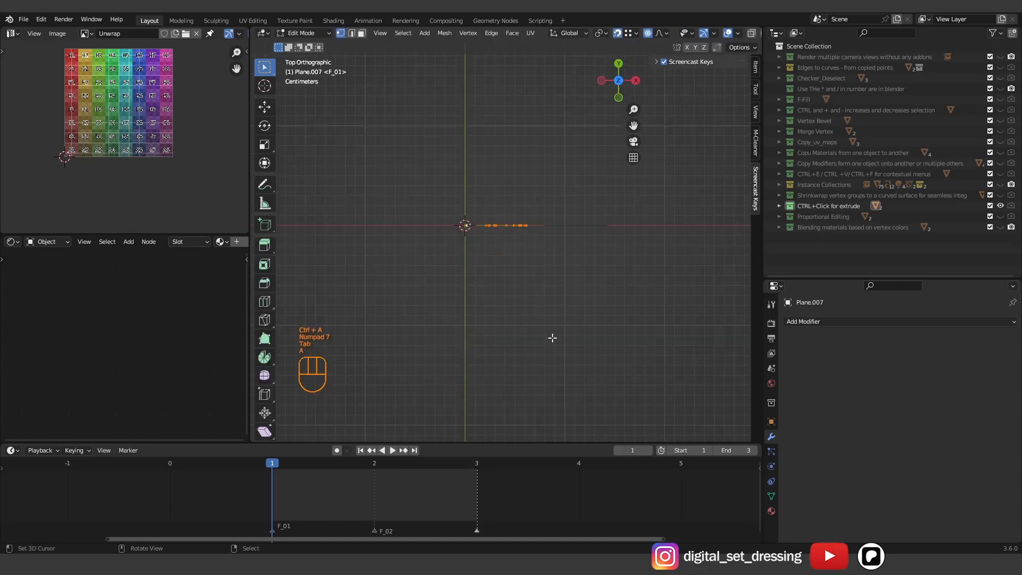
pyautogui.click(265, 357)
pyautogui.moveTo(529, 161); pyautogui.dragTo(529, 224)
# - Set the spin to 24 steps and a 360° angle, and return to Object Mode
pyautogui.click(308, 432)
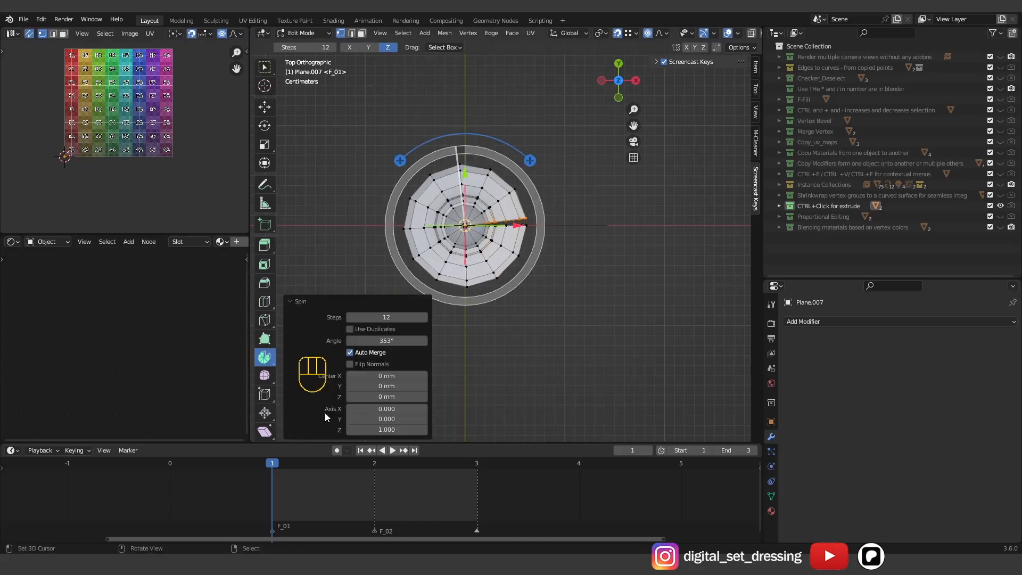
pyautogui.click(386, 317)
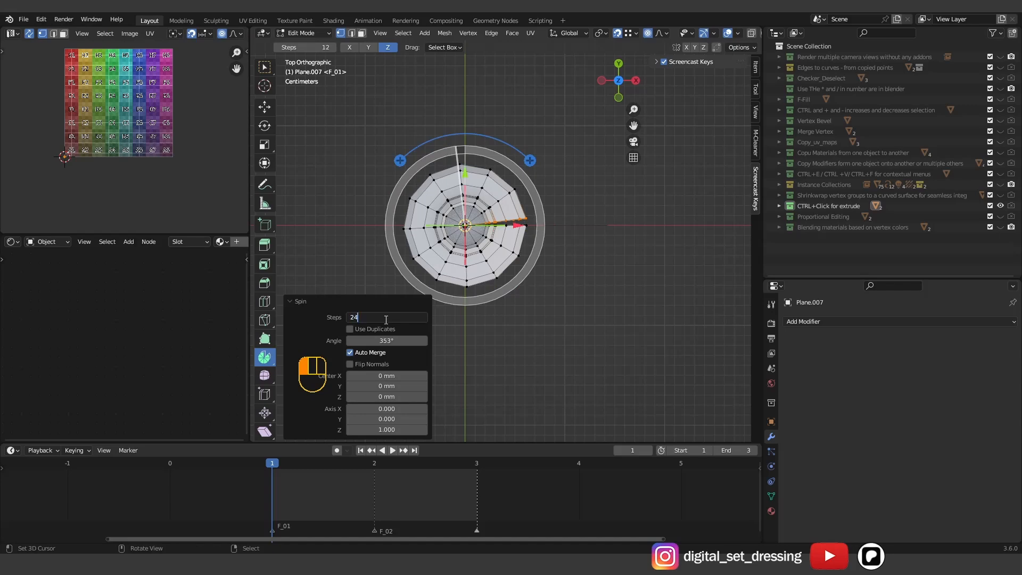
pyautogui.press('Tab')
pyautogui.write('360')
pyautogui.press('Return')
pyautogui.moveTo(591, 282); pyautogui.dragTo(509, 231, button='middle')
pyautogui.press('Tab')
pyautogui.scroll(3, 535, 237)
pyautogui.scroll(-2, 532, 240)
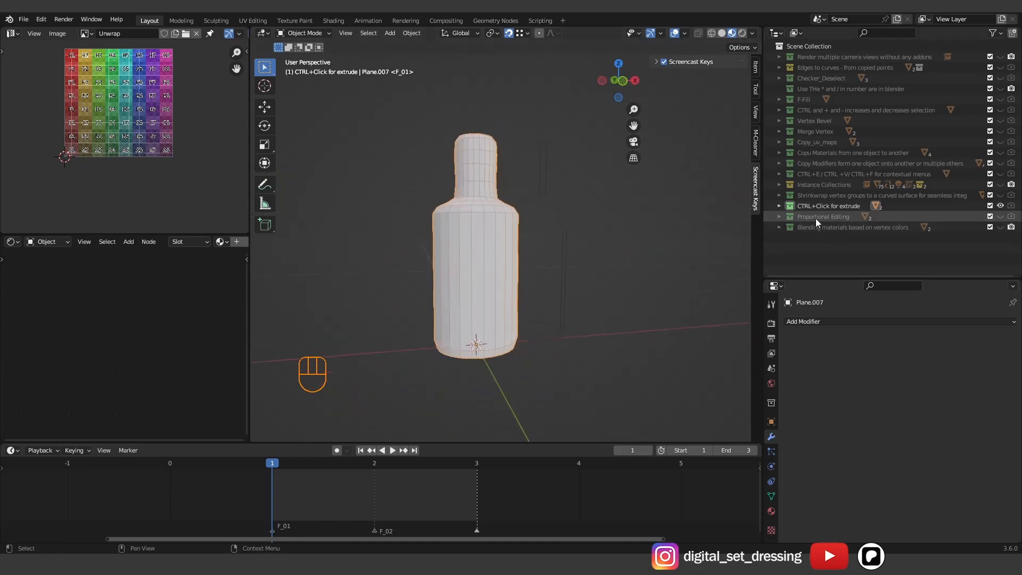
# - Hide the CTRL+Click for extrude collection, show the Proportional Editing collection, and open the leaf Plane.009 in Edit Mode
pyautogui.click(1001, 206)
pyautogui.click(1000, 217)
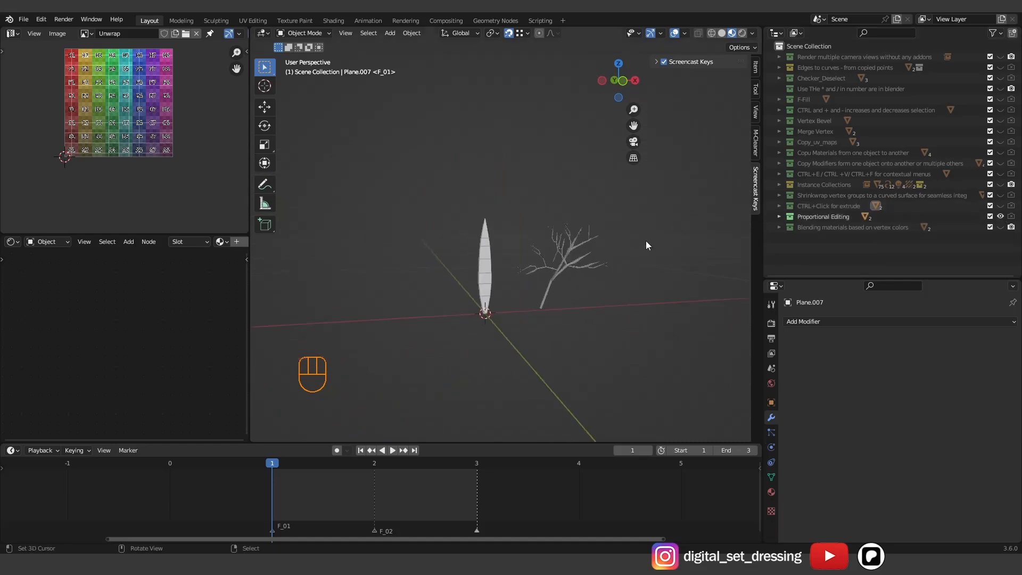
pyautogui.moveTo(615, 241); pyautogui.dragTo(543, 231, button='middle')
pyautogui.rightClick(430, 225)
pyautogui.moveTo(430, 222); pyautogui.dragTo(457, 215, button='middle')
pyautogui.press('Tab')
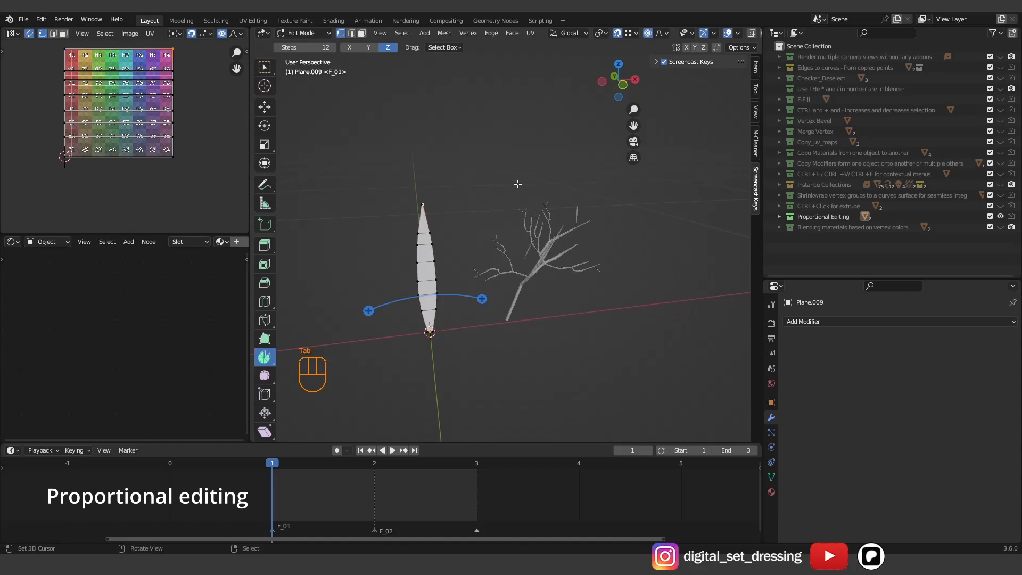
# - Toggle proportional editing off and back on
pyautogui.click(648, 34)
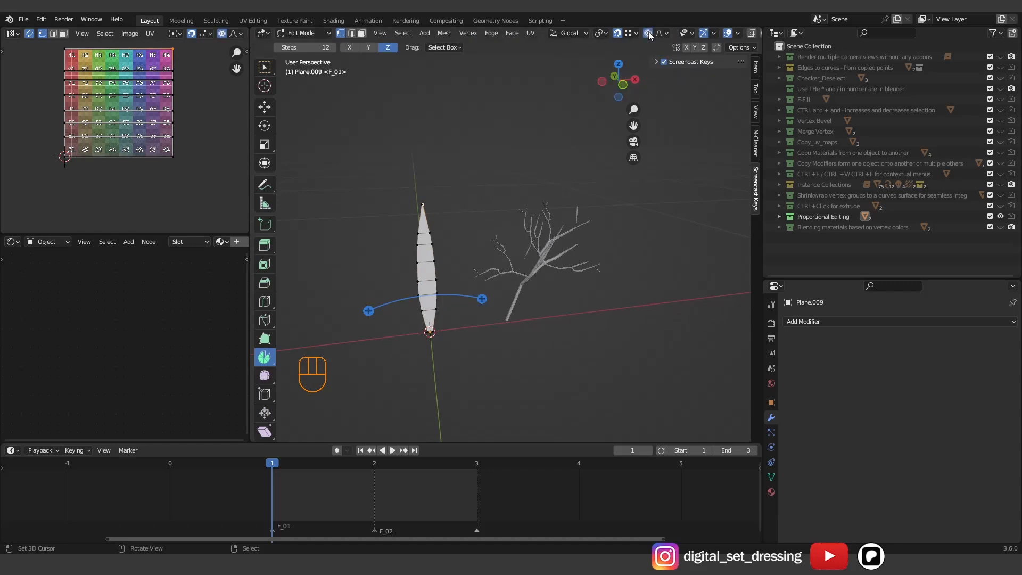
pyautogui.click(649, 33)
pyautogui.press('o')
pyautogui.moveTo(492, 201)
pyautogui.mouseDown(button='middle')
pyautogui.moveTo(488, 186)
pyautogui.moveTo(500, 185)
pyautogui.mouseUp(button='middle')
pyautogui.press('o')
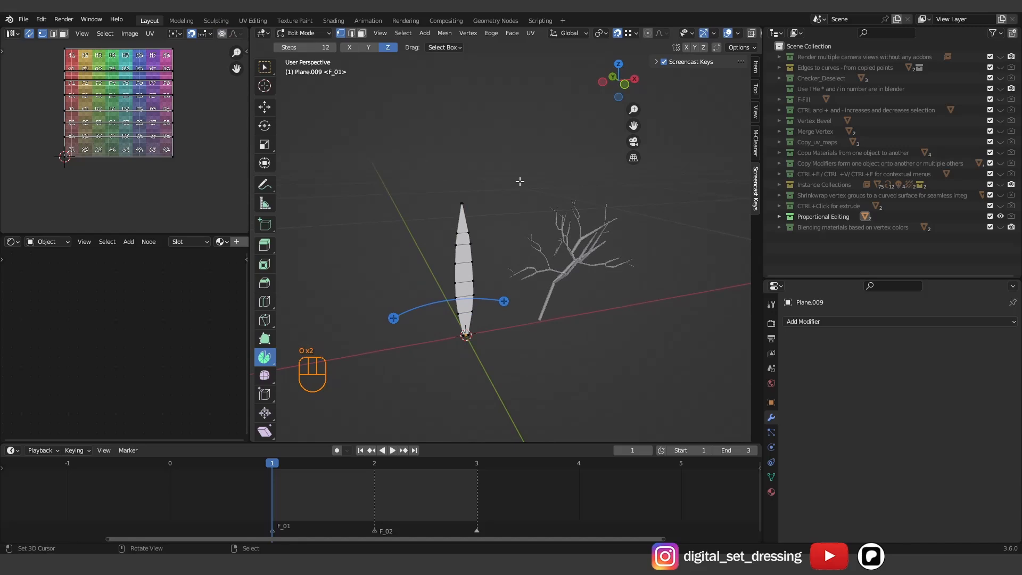
pyautogui.press('o')
# - Twist the leaf by rotating its tip around the global Z axis with proportional editing, adjusting the size of the influence area
pyautogui.press('b')
pyautogui.moveTo(434, 176); pyautogui.dragTo(515, 209)
pyautogui.press('r')
pyautogui.press('z')
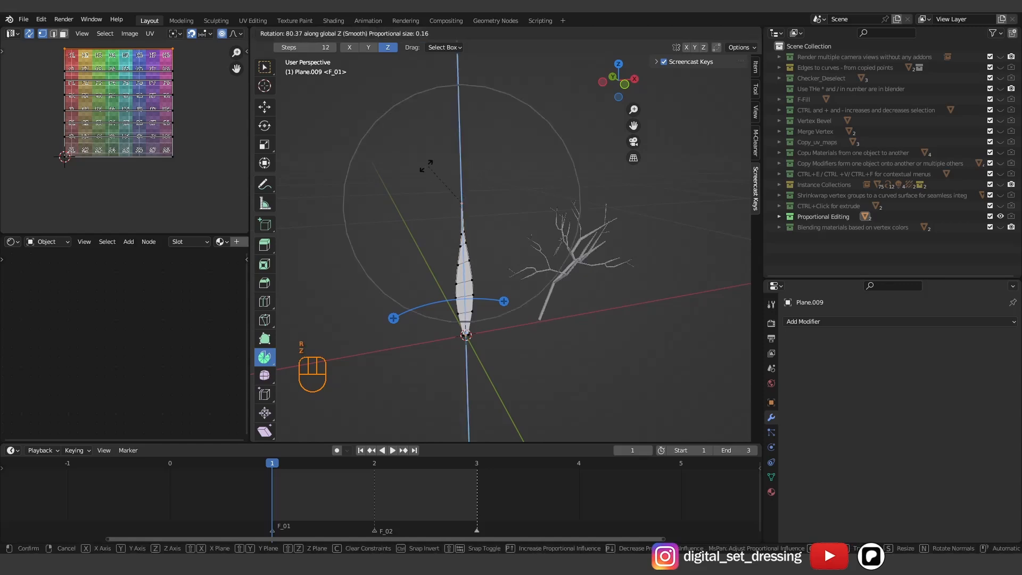
pyautogui.scroll(-2, 373, 176)
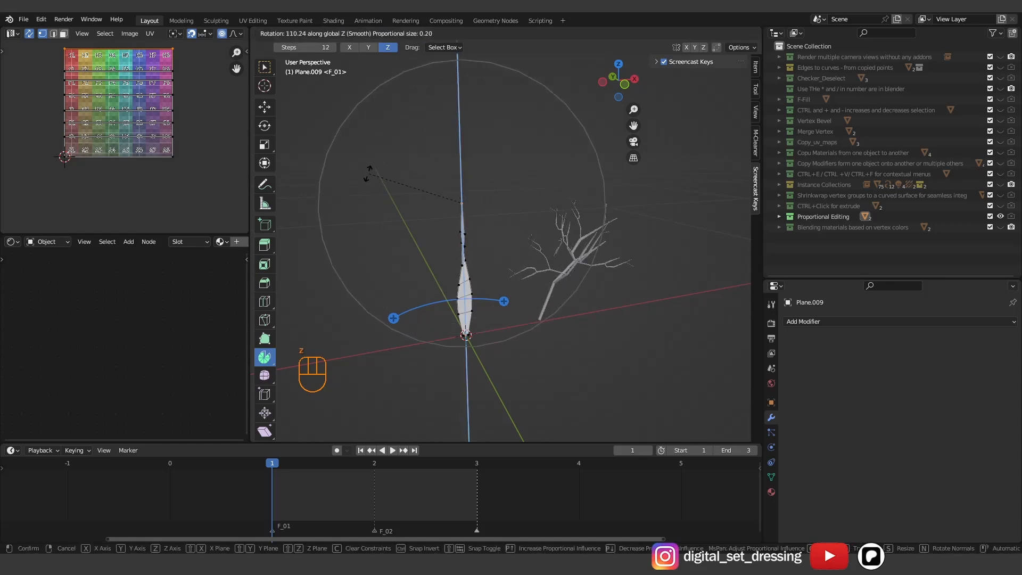
pyautogui.scroll(9, 323, 170)
pyautogui.scroll(-8, 324, 171)
pyautogui.scroll(7, 325, 172)
pyautogui.scroll(-10, 326, 173)
pyautogui.click(335, 171)
pyautogui.moveTo(432, 199); pyautogui.dragTo(592, 217, button='middle')
# - Rotate an upper branch tip of Plane.010 in front view with an enlarged proportional influence, and leave Edit Mode
pyautogui.press('Tab')
pyautogui.click(575, 224)
pyautogui.press('Tab')
pyautogui.press('b')
pyautogui.moveTo(612, 210); pyautogui.dragTo(633, 230)
pyautogui.moveTo(634, 231)
pyautogui.mouseDown(button='middle')
pyautogui.moveTo(644, 229)
pyautogui.moveTo(634, 223)
pyautogui.mouseUp(button='middle')
pyautogui.scroll(-2, 642, 228)
pyautogui.press('KP_1')
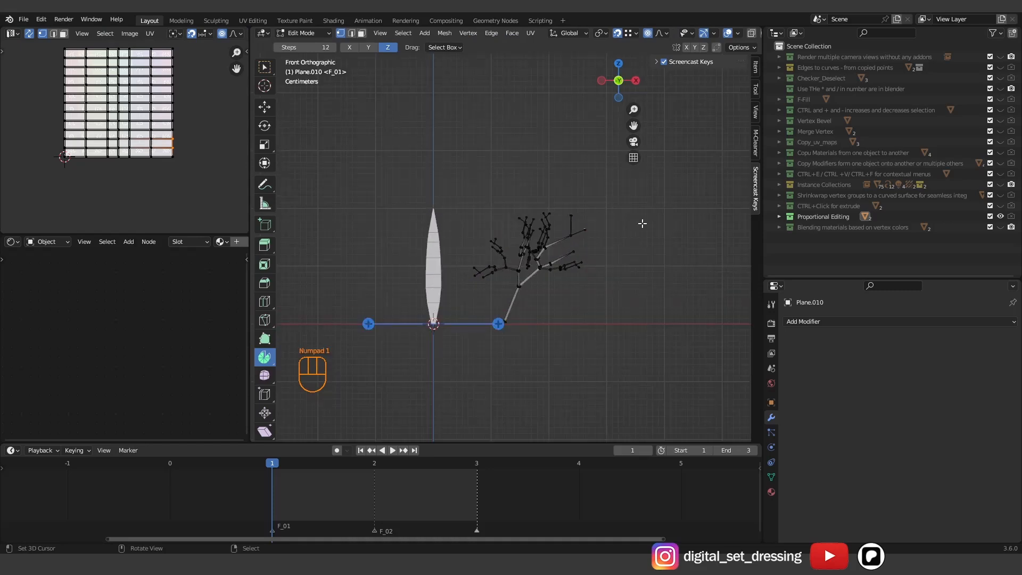
pyautogui.press('r')
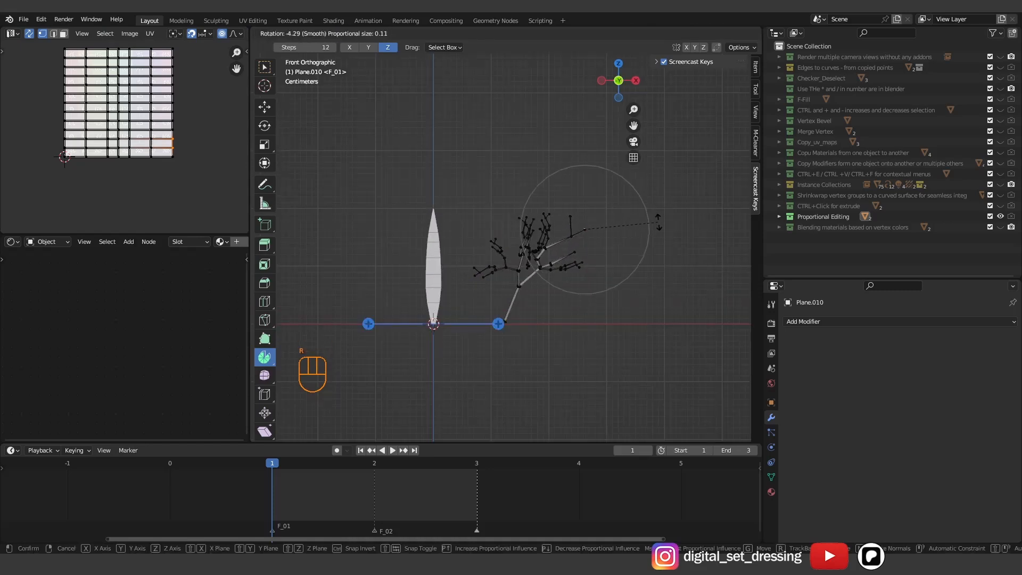
pyautogui.scroll(-1, 639, 212)
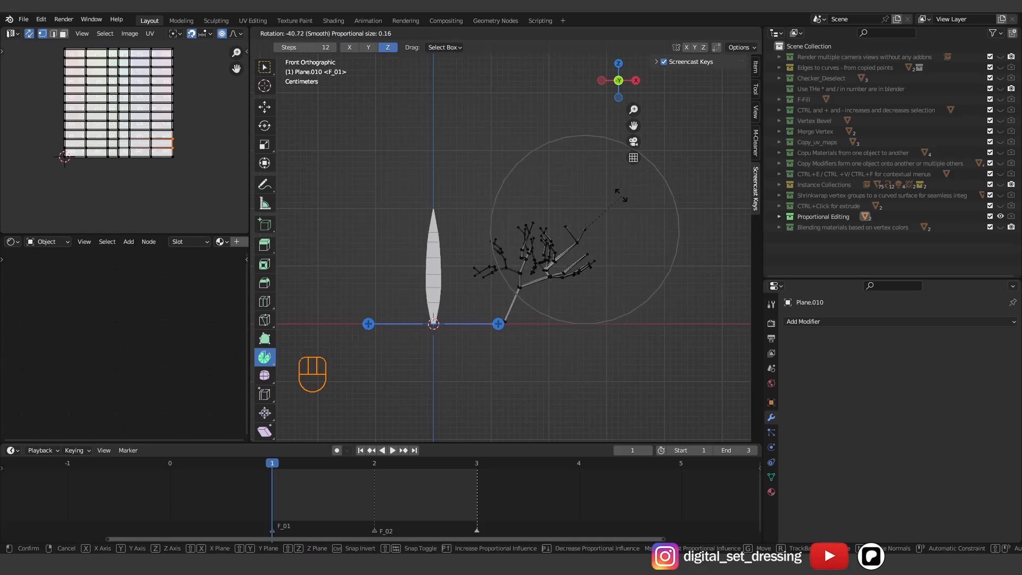
pyautogui.click(600, 218)
pyautogui.moveTo(601, 219); pyautogui.dragTo(645, 267, button='middle')
pyautogui.press('Tab')
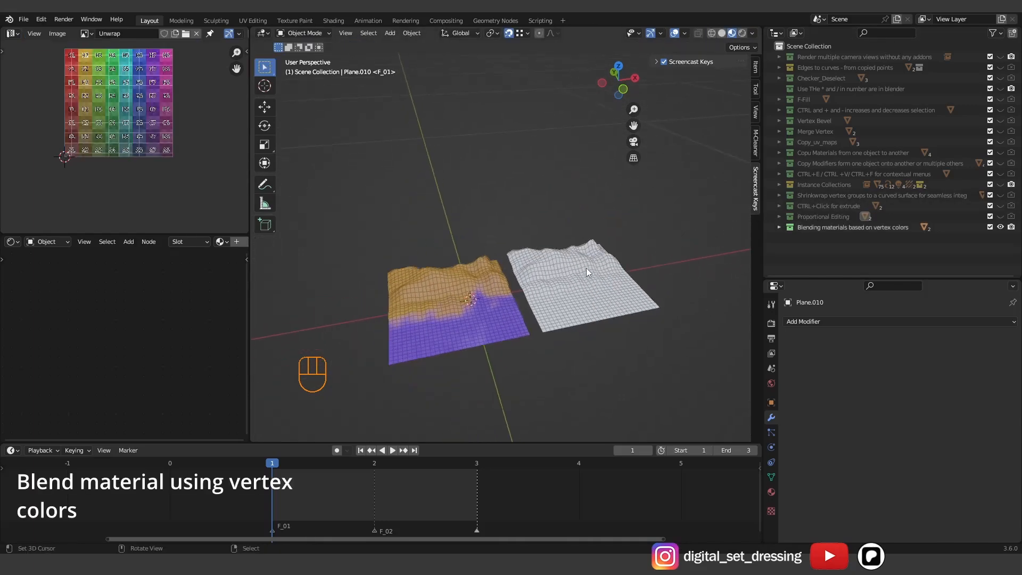
# - Select the uncoloured terrain Plane.012 and switch the viewport to solid shading coloured by Attribute
pyautogui.moveTo(586, 270)
pyautogui.mouseDown(button='middle')
pyautogui.moveTo(640, 293)
pyautogui.moveTo(603, 262)
pyautogui.mouseUp(button='middle')
pyautogui.click(603, 262)
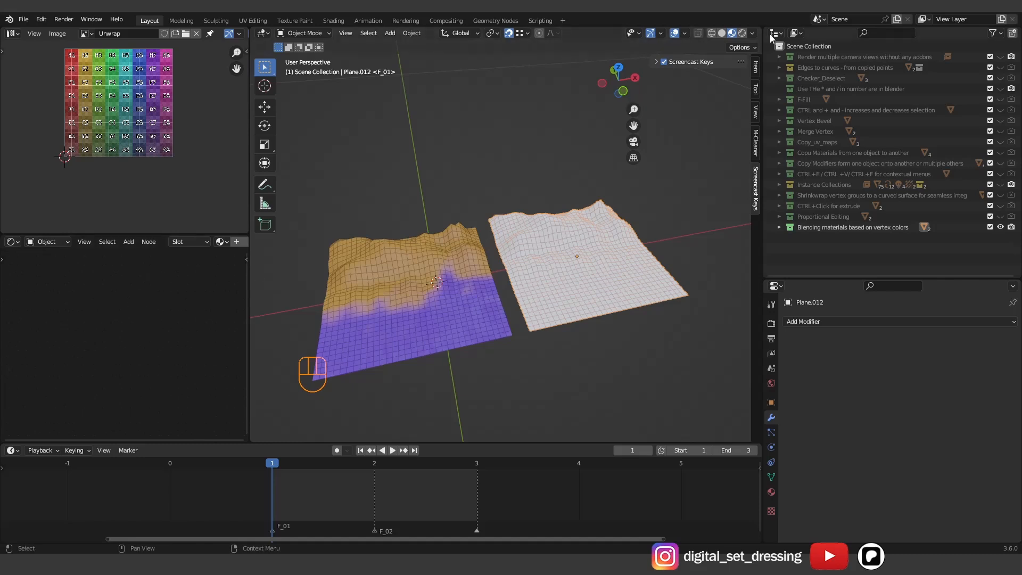
pyautogui.click(725, 34)
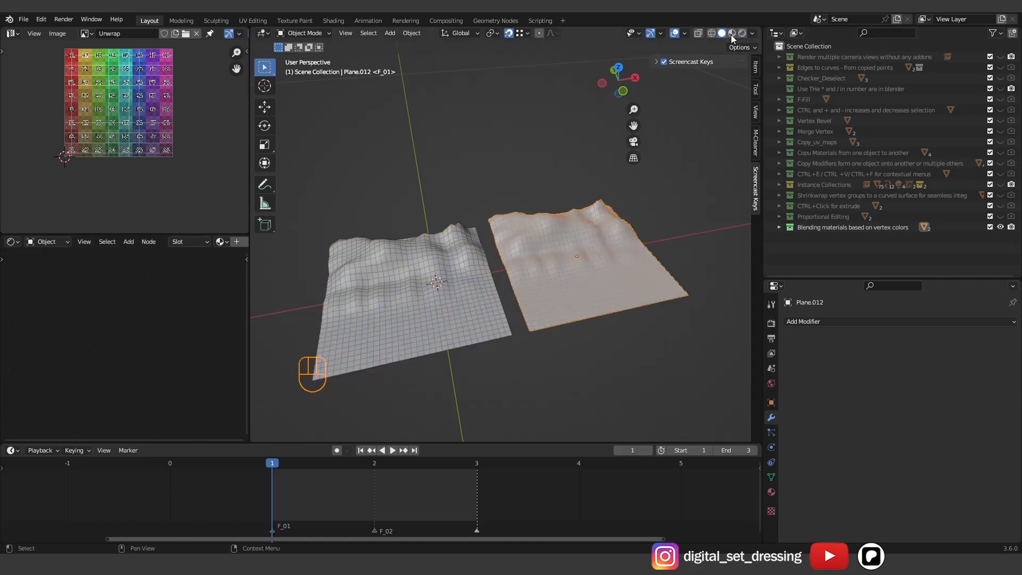
pyautogui.click(752, 34)
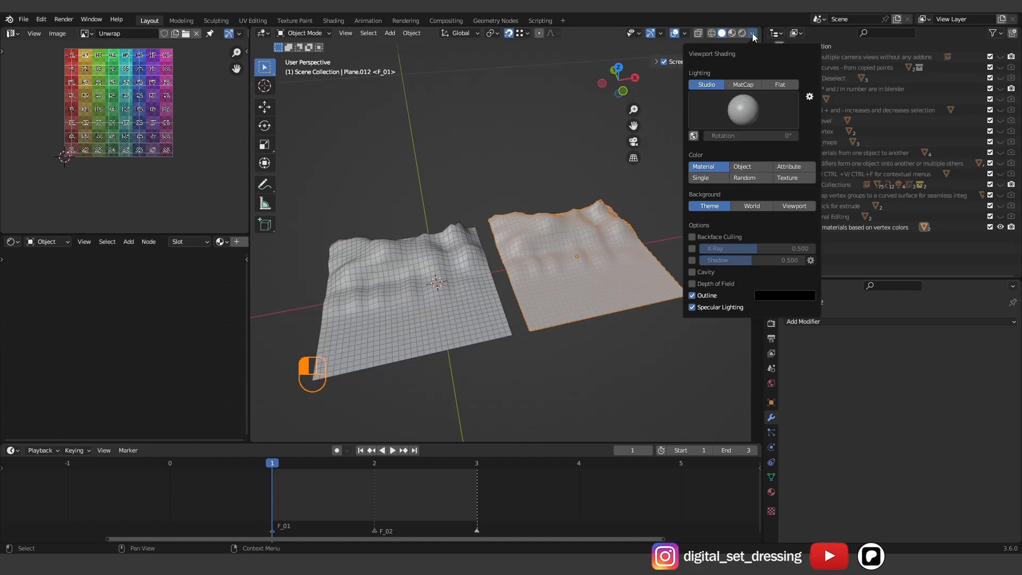
pyautogui.click(796, 167)
# - Add a color attribute named vertex_col to Plane.012, with Vertex domain and Color data type
pyautogui.click(584, 258)
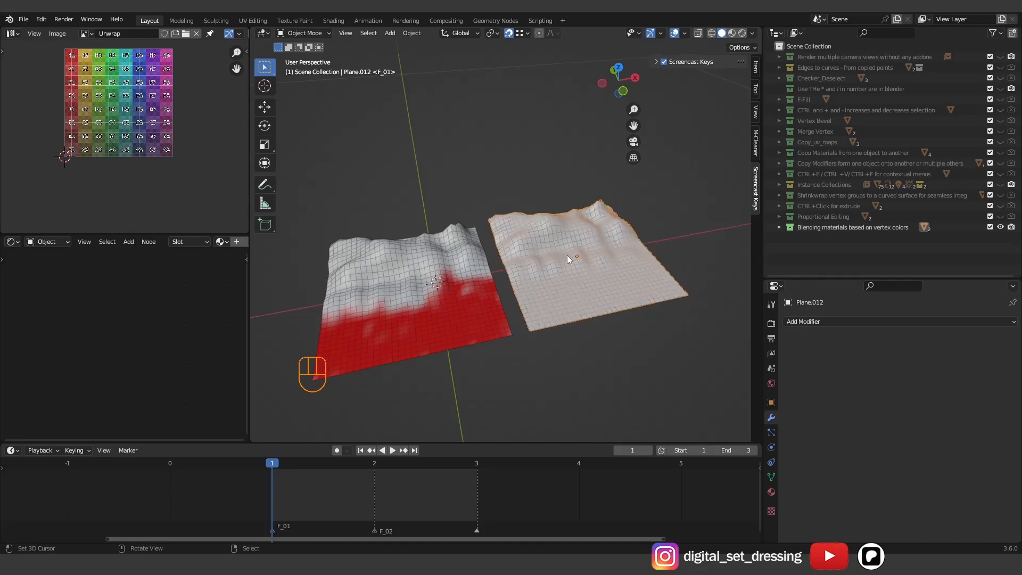
pyautogui.click(771, 477)
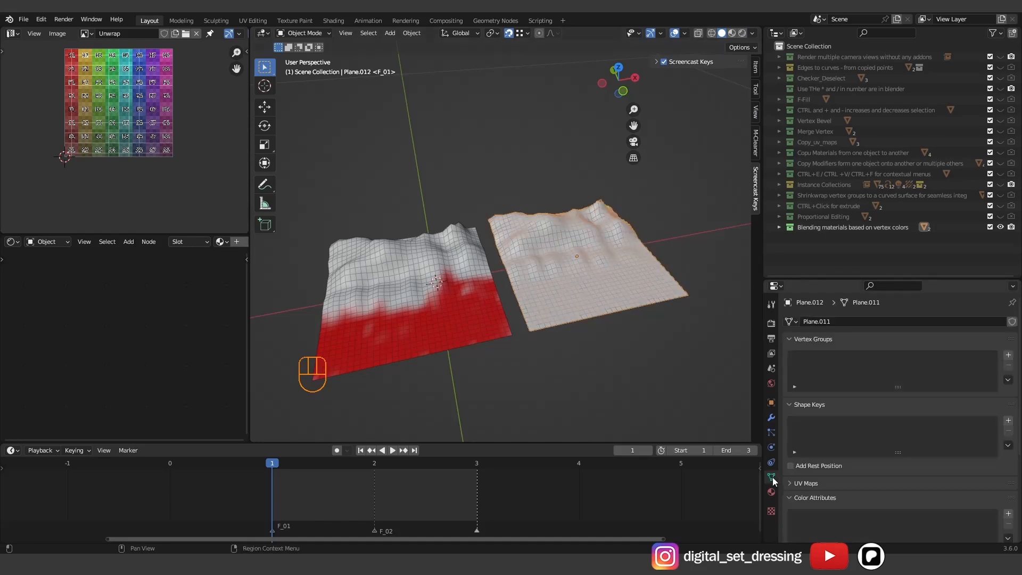
pyautogui.scroll(-5, 817, 445)
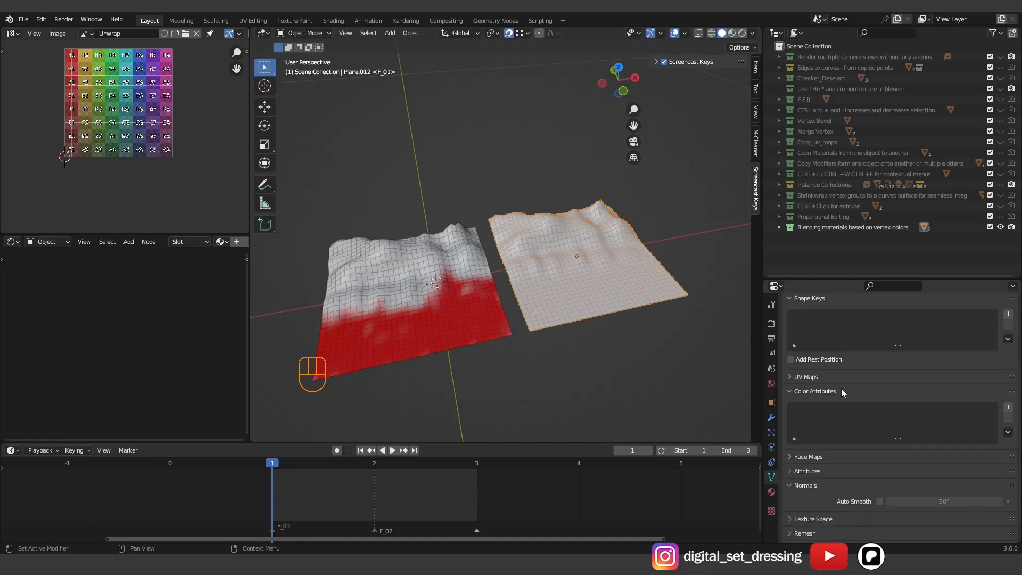
pyautogui.click(1008, 407)
pyautogui.click(938, 426)
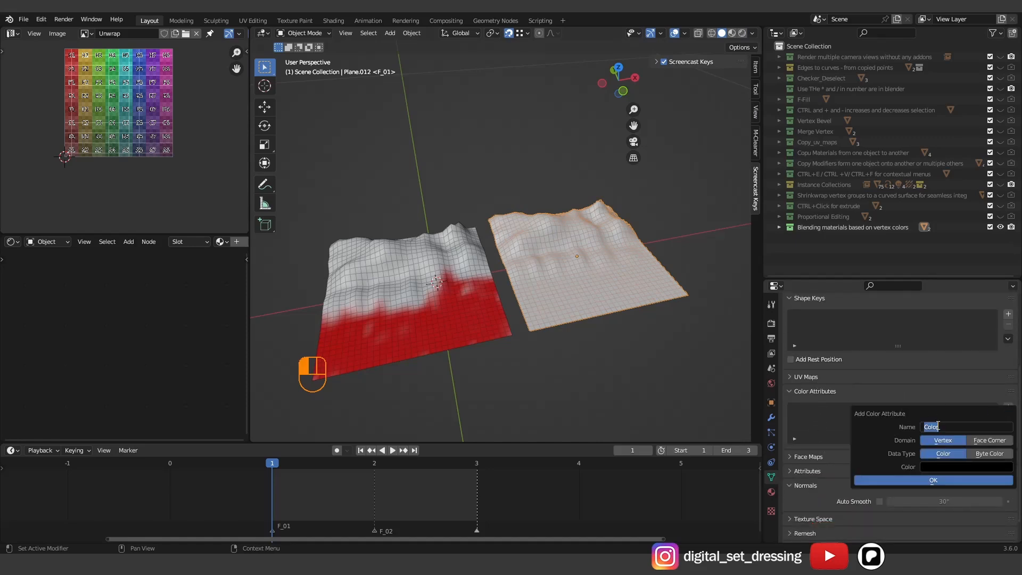
pyautogui.write('vertex_co')
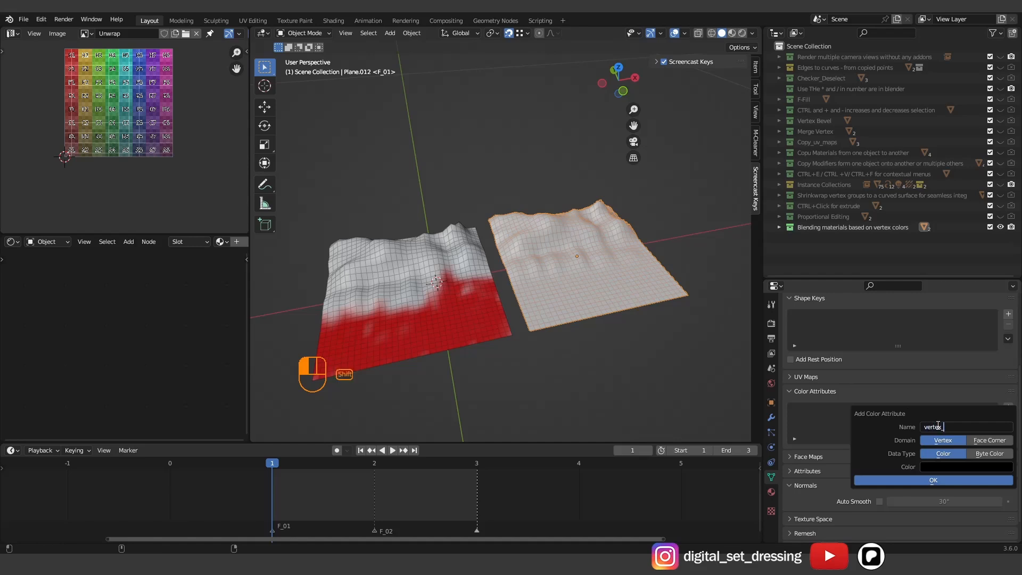
pyautogui.write('l')
pyautogui.press('Return')
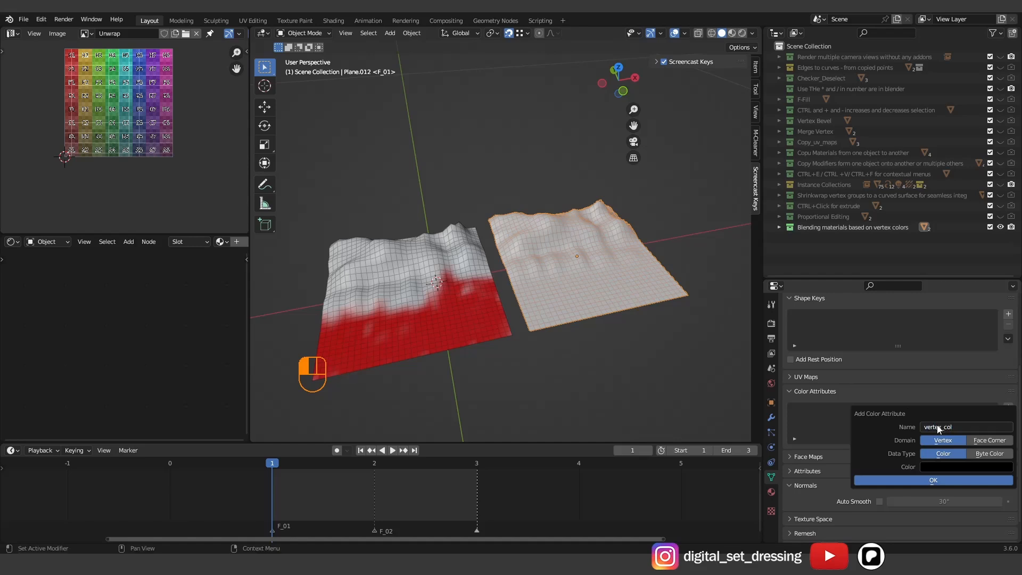
pyautogui.click(947, 481)
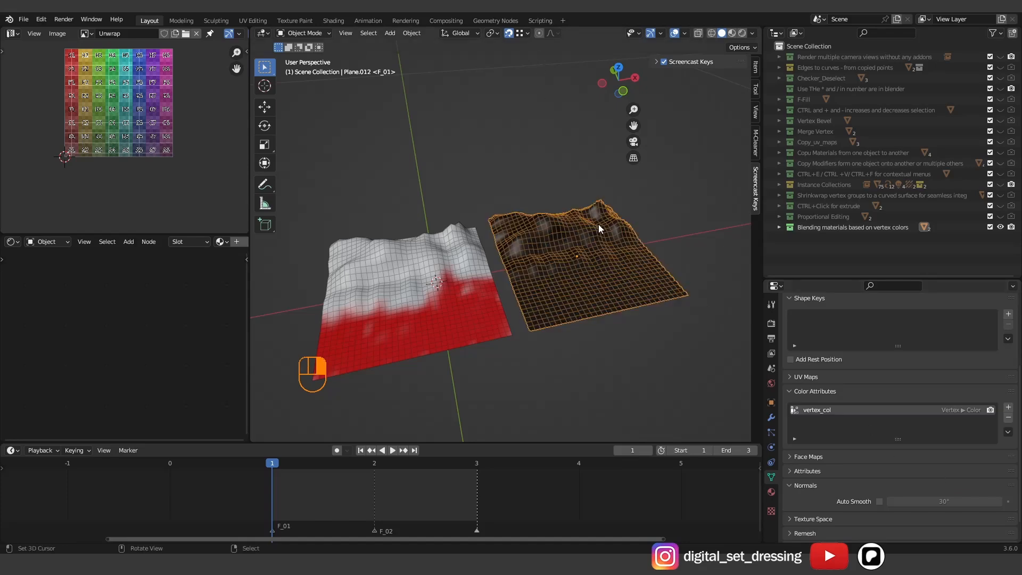
# - Paint the flat front part of Plane.012 white in Vertex Paint mode, and return to Object Mode
pyautogui.press('Tab')
pyautogui.click(317, 34)
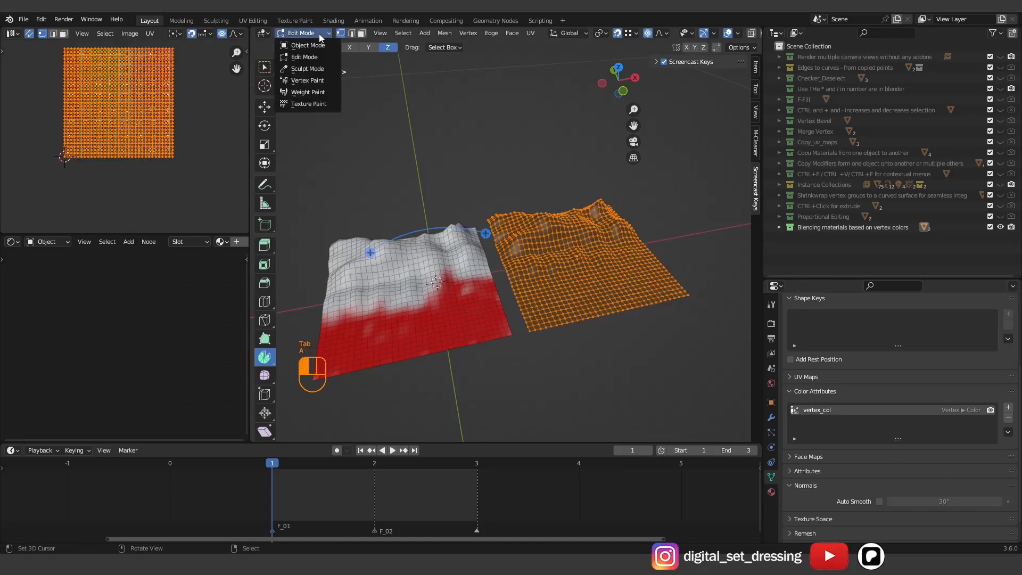
pyautogui.click(314, 81)
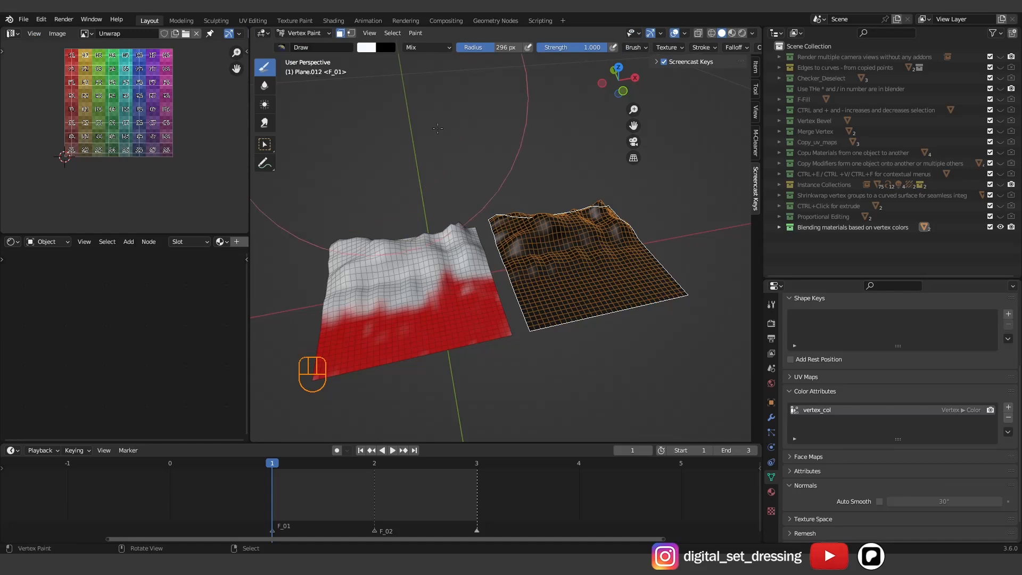
pyautogui.moveTo(628, 263)
pyautogui.mouseDown()
pyautogui.moveTo(660, 290)
pyautogui.moveTo(511, 304)
pyautogui.moveTo(586, 267)
pyautogui.moveTo(532, 277)
pyautogui.moveTo(622, 280)
pyautogui.mouseUp()
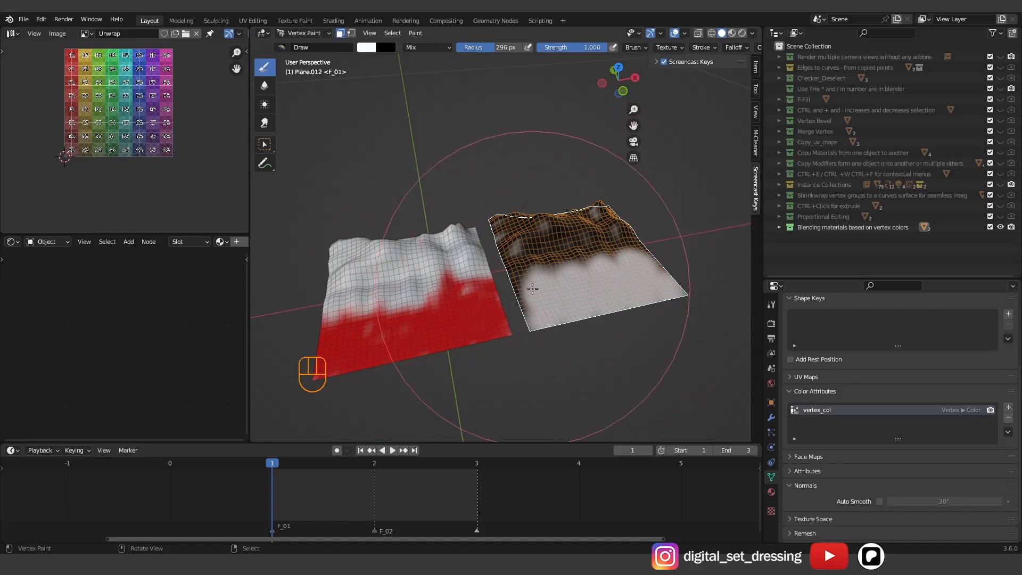
pyautogui.press('Tab')
pyautogui.click(301, 33)
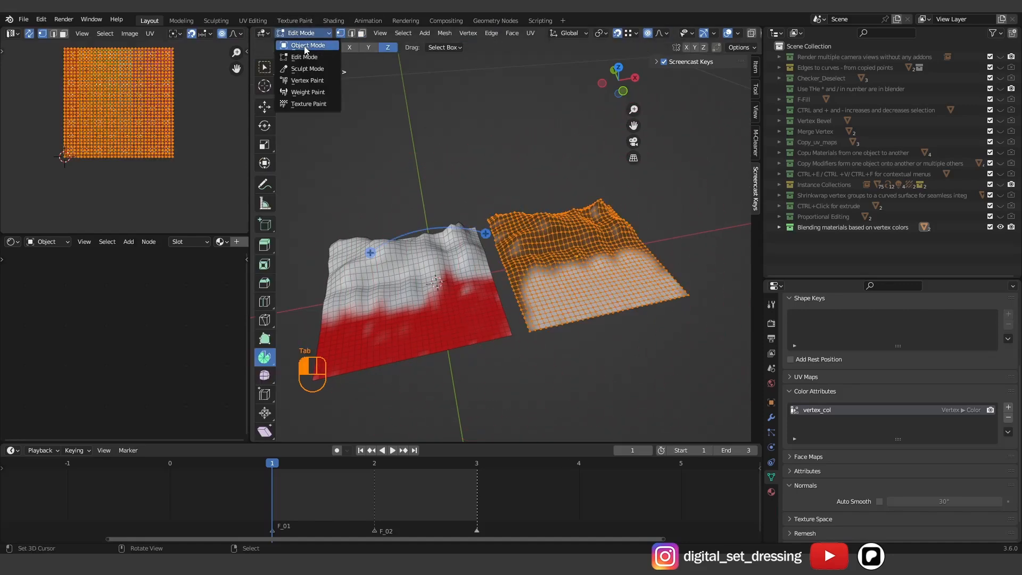
pyautogui.click(308, 43)
pyautogui.moveTo(582, 239); pyautogui.dragTo(596, 244, button='middle')
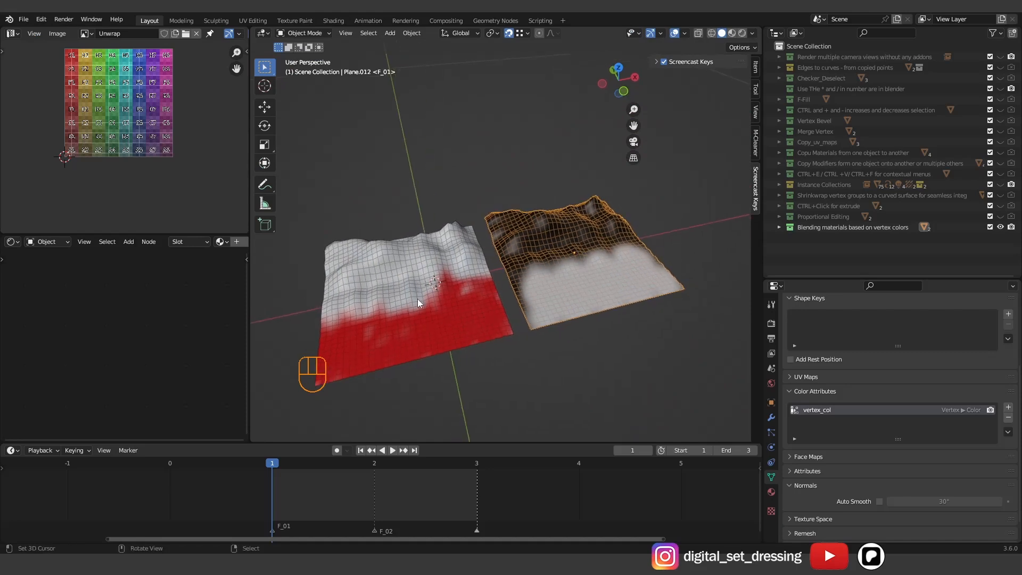
# - Create a new material on Plane.012 and duplicate its Principled BSDF and Material Output nodes below the originals
pyautogui.scroll(-6, 199, 241)
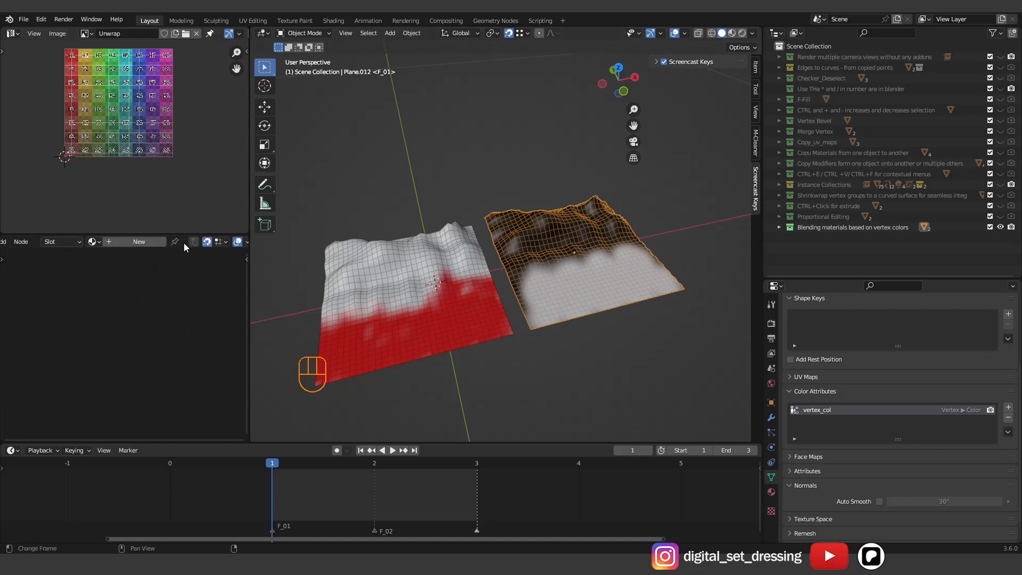
pyautogui.click(142, 242)
pyautogui.scroll(6, 140, 304)
pyautogui.moveTo(145, 324); pyautogui.dragTo(184, 367, button='middle')
pyautogui.moveTo(187, 340); pyautogui.dragTo(77, 285)
pyautogui.moveTo(170, 330); pyautogui.dragTo(176, 350, button='middle')
pyautogui.hotkey('shift', 'd')
pyautogui.click(168, 356)
pyautogui.scroll(5, 107, 326)
pyautogui.scroll(4, 148, 329)
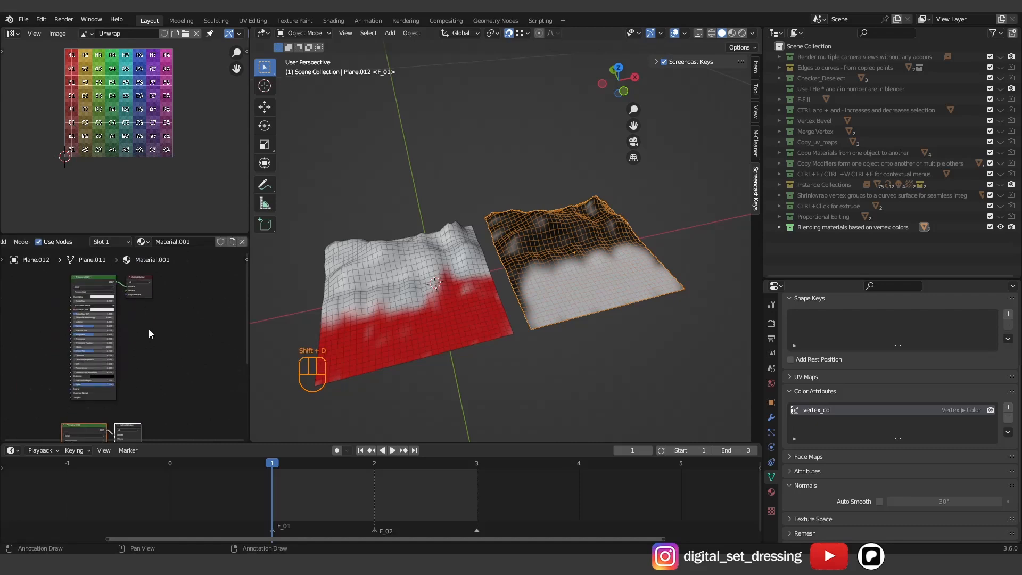
# - Set the base color of the original Principled BSDF to orange and of the duplicate to dark blue
pyautogui.click(96, 284)
pyautogui.moveTo(96, 267); pyautogui.dragTo(128, 267)
pyautogui.moveTo(164, 347); pyautogui.dragTo(166, 211, button='middle')
pyautogui.scroll(2, 85, 336)
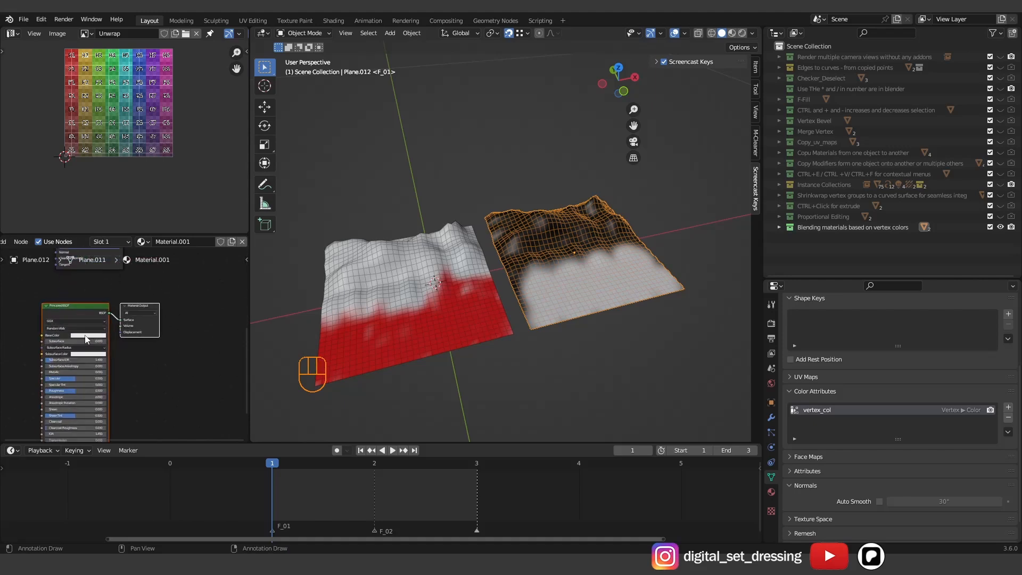
pyautogui.click(85, 335)
pyautogui.moveTo(109, 276); pyautogui.dragTo(119, 279)
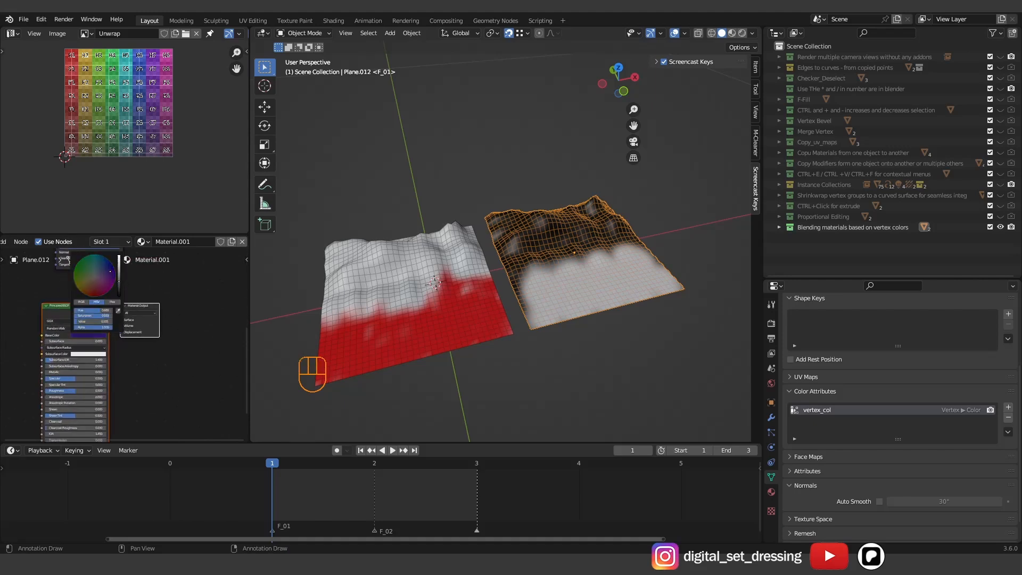
pyautogui.scroll(-2, 159, 373)
# - Add a Mix Shader node and a Color Attribute node to the material
pyautogui.hotkey('shift', 'a')
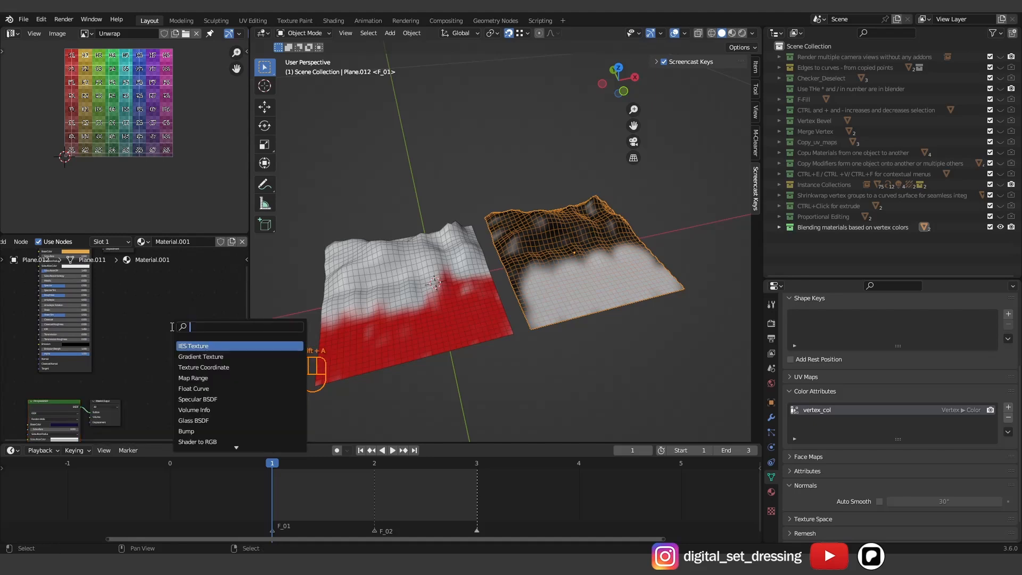
pyautogui.write('mix')
pyautogui.click(191, 367)
pyautogui.click(200, 353)
pyautogui.scroll(2, 148, 334)
pyautogui.hotkey('shift', 'a')
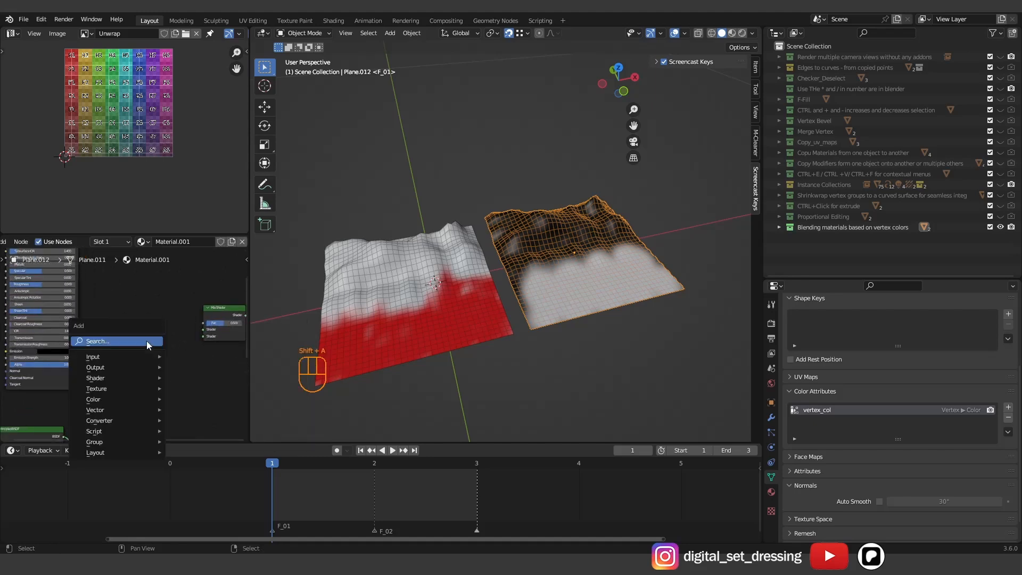
pyautogui.write('col')
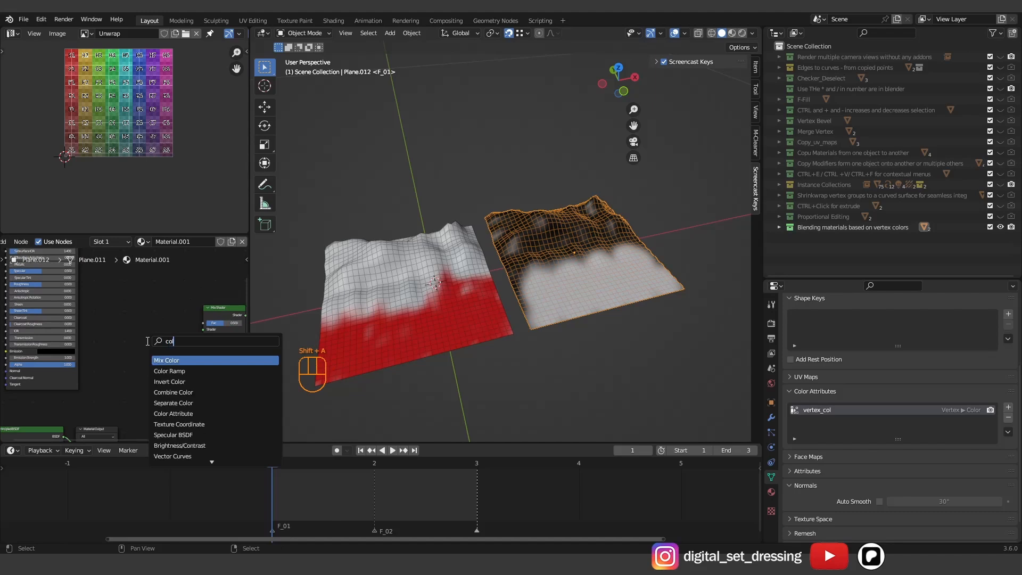
pyautogui.click(173, 413)
pyautogui.click(162, 399)
# - Connect the Color Attribute's Color output to the Mix Shader's Fac input and set its attribute to vertex_col
pyautogui.moveTo(227, 367); pyautogui.dragTo(132, 356, button='middle')
pyautogui.scroll(4, 132, 356)
pyautogui.moveTo(110, 316); pyautogui.dragTo(177, 348, button='middle')
pyautogui.moveTo(133, 344); pyautogui.dragTo(166, 329)
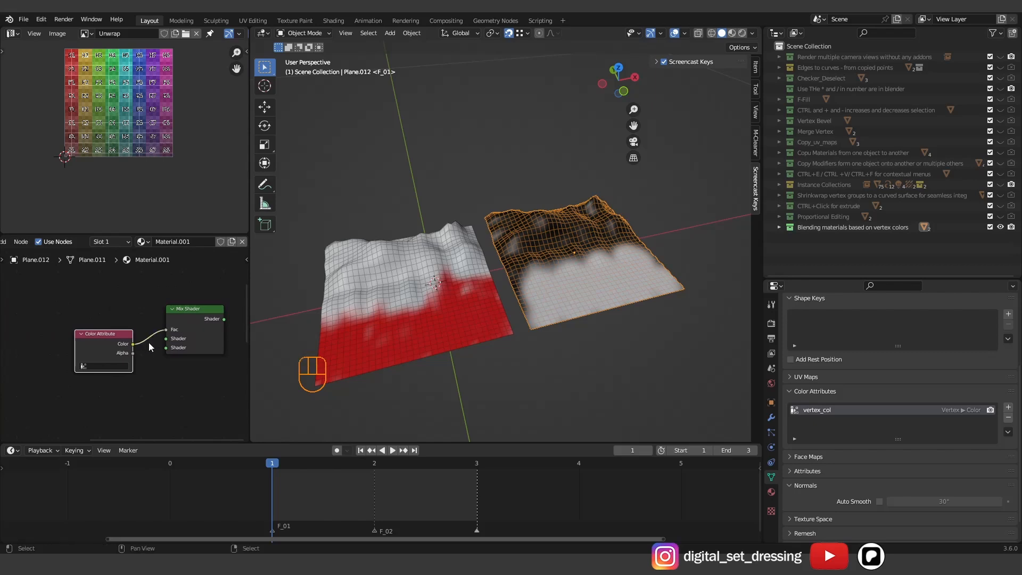
pyautogui.click(108, 366)
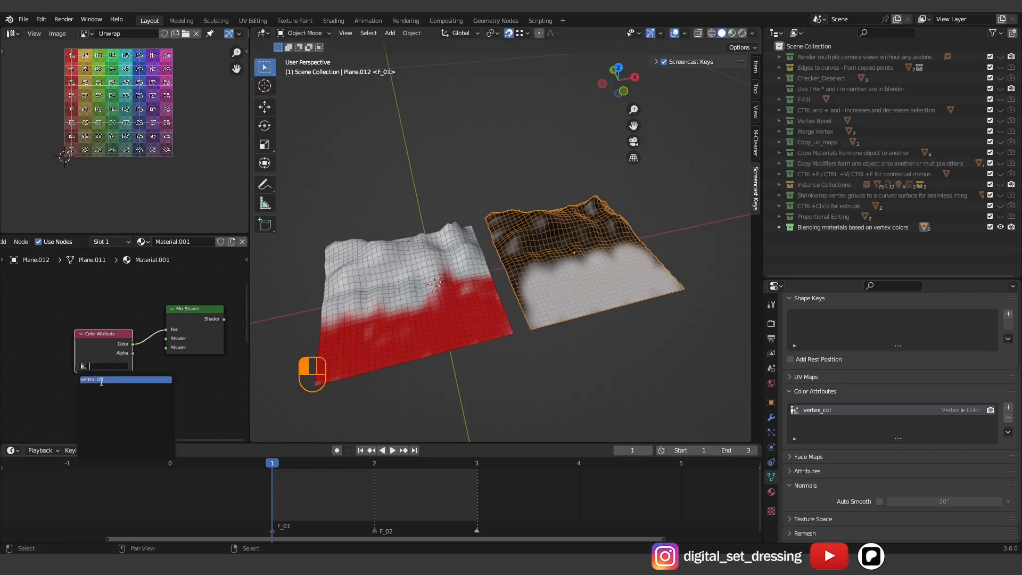
pyautogui.click(101, 380)
# - Connect both Principled BSDF outputs to the Mix Shader's shader inputs and link the Mix Shader into a Material Output node
pyautogui.scroll(-5, 88, 325)
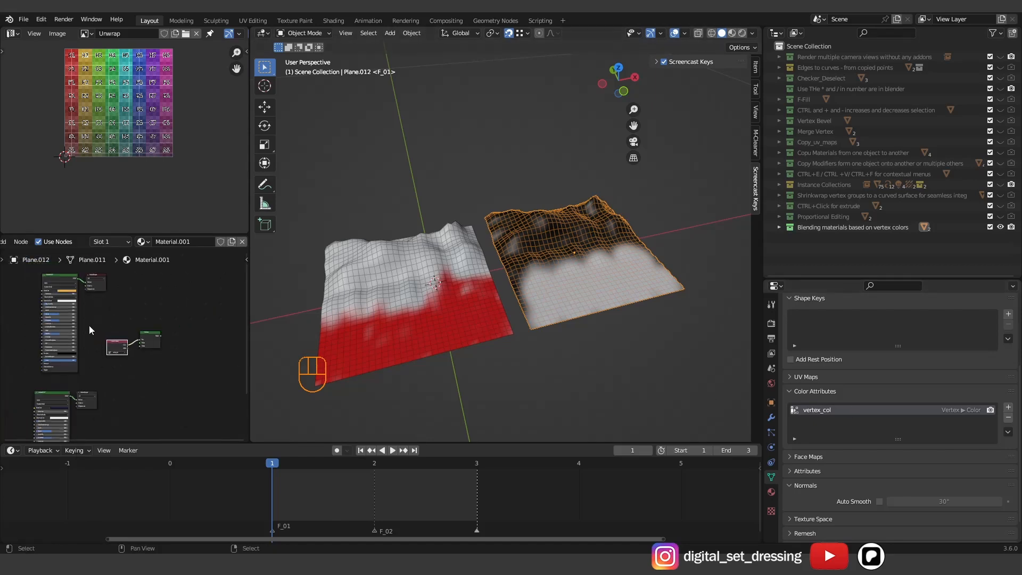
pyautogui.scroll(1, 89, 324)
pyautogui.moveTo(81, 278); pyautogui.dragTo(155, 353)
pyautogui.moveTo(74, 414); pyautogui.dragTo(103, 292)
pyautogui.press('g')
pyautogui.click(215, 344)
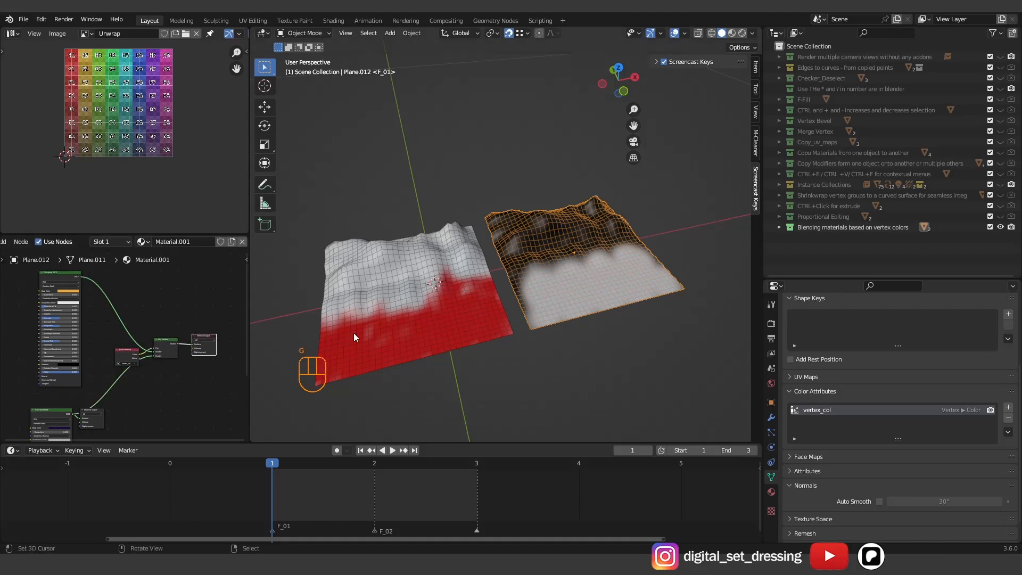
# - Set the solid shading color to Object and switch the viewport to Material Preview
pyautogui.click(752, 33)
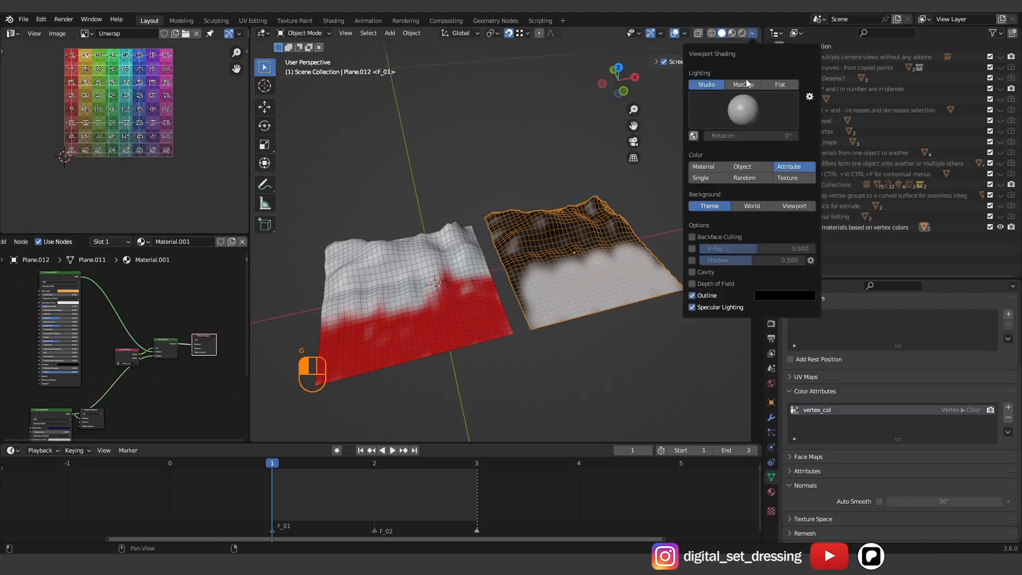
pyautogui.click(746, 167)
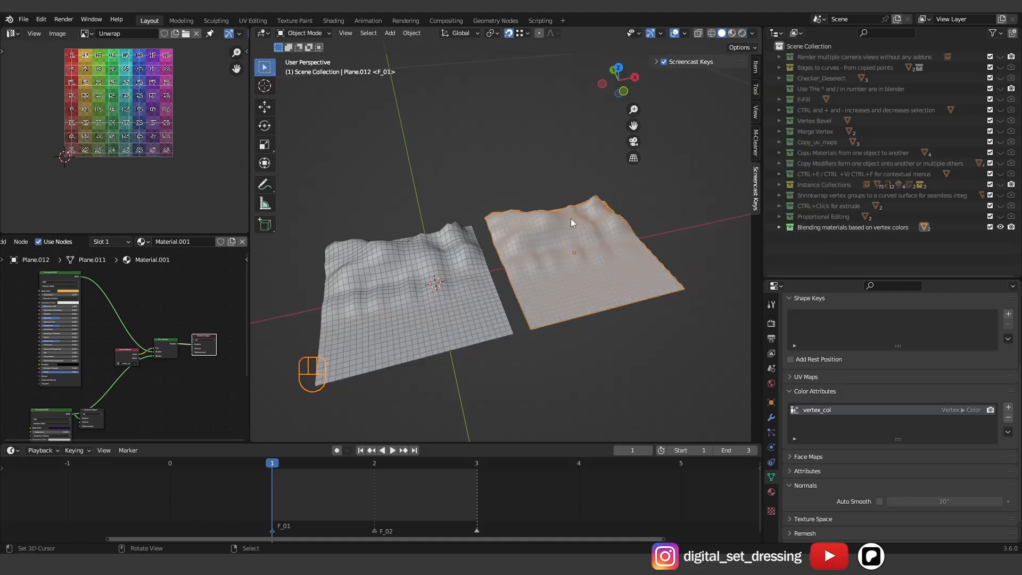
pyautogui.scroll(-5, 656, 212)
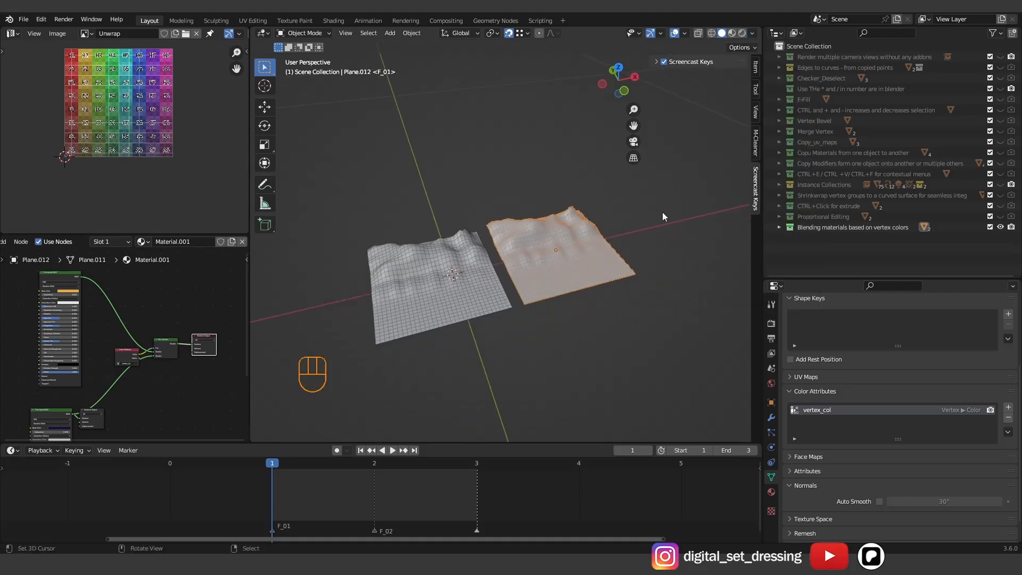
pyautogui.press('z')
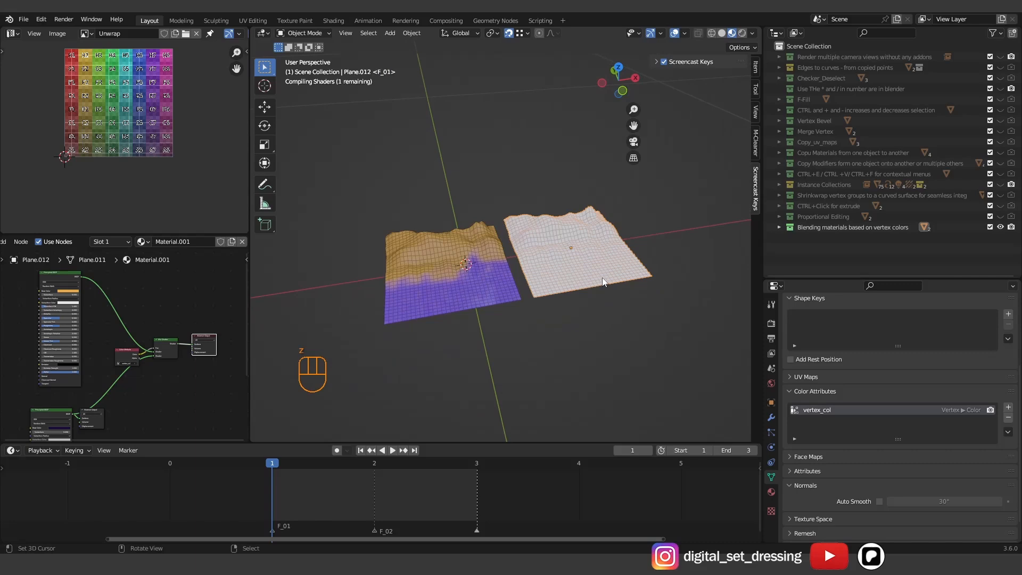
pyautogui.moveTo(611, 275); pyautogui.dragTo(601, 256, button='middle')
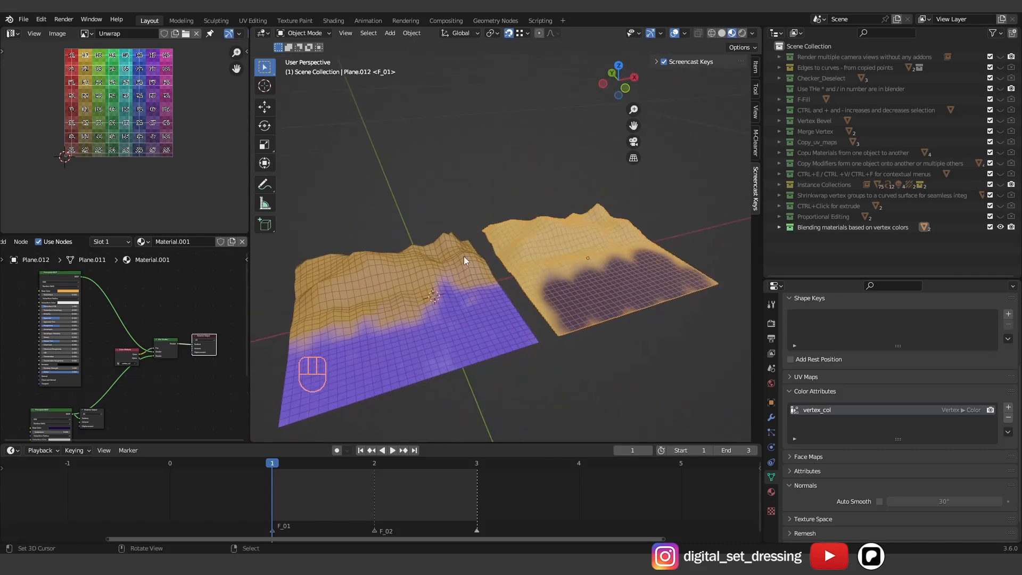
# - Brighten the duplicate Principled BSDF's base color to a vivid blue and inspect the blend on the terrain
pyautogui.moveTo(104, 361); pyautogui.dragTo(148, 302, button='middle')
pyautogui.scroll(7, 122, 364)
pyautogui.click(96, 364)
pyautogui.moveTo(115, 297)
pyautogui.mouseDown()
pyautogui.moveTo(127, 296)
pyautogui.moveTo(127, 278)
pyautogui.mouseUp()
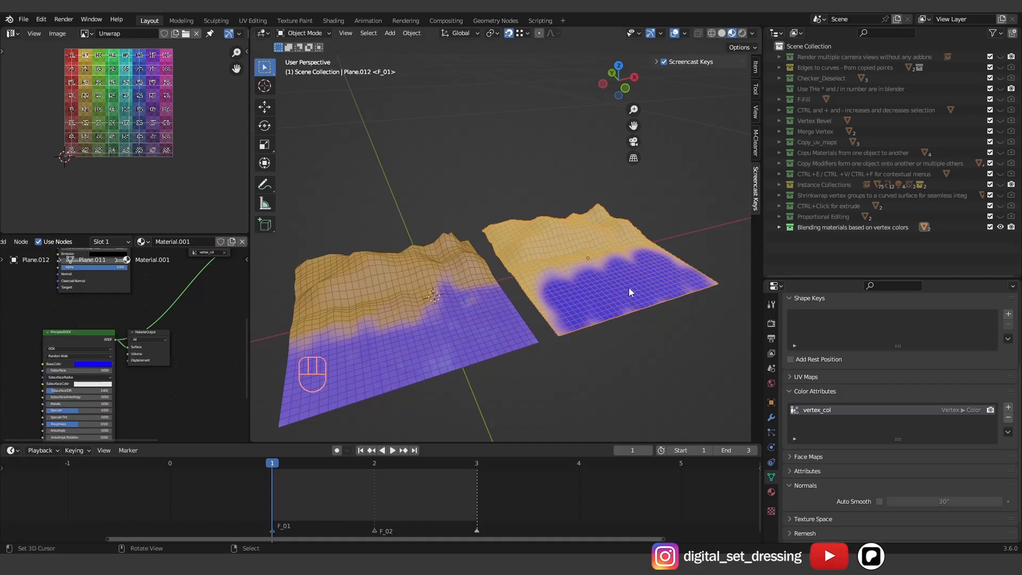
pyautogui.scroll(-3, 621, 307)
pyautogui.scroll(4, 627, 308)
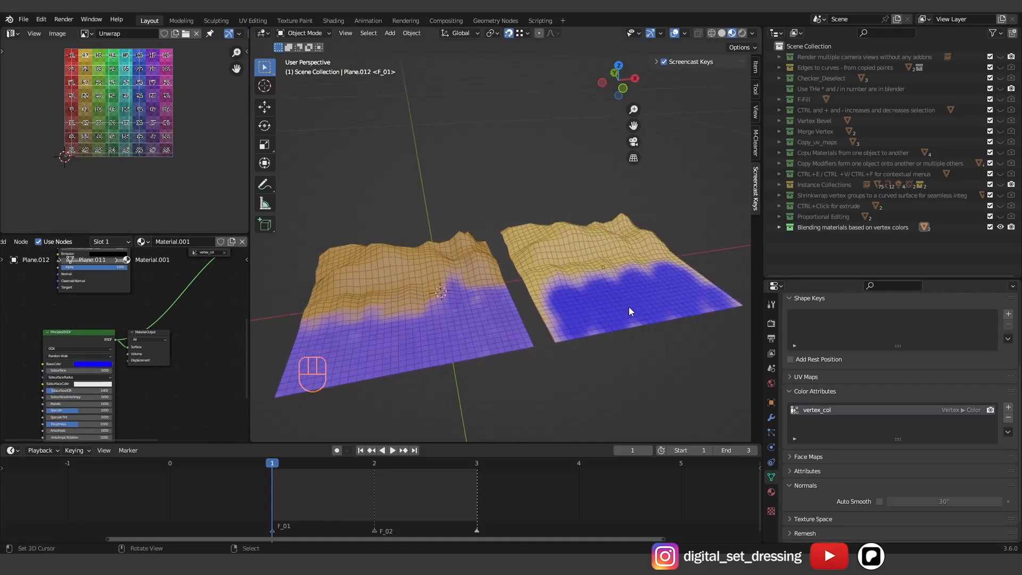
pyautogui.click(619, 314)
pyautogui.scroll(-2, 197, 310)
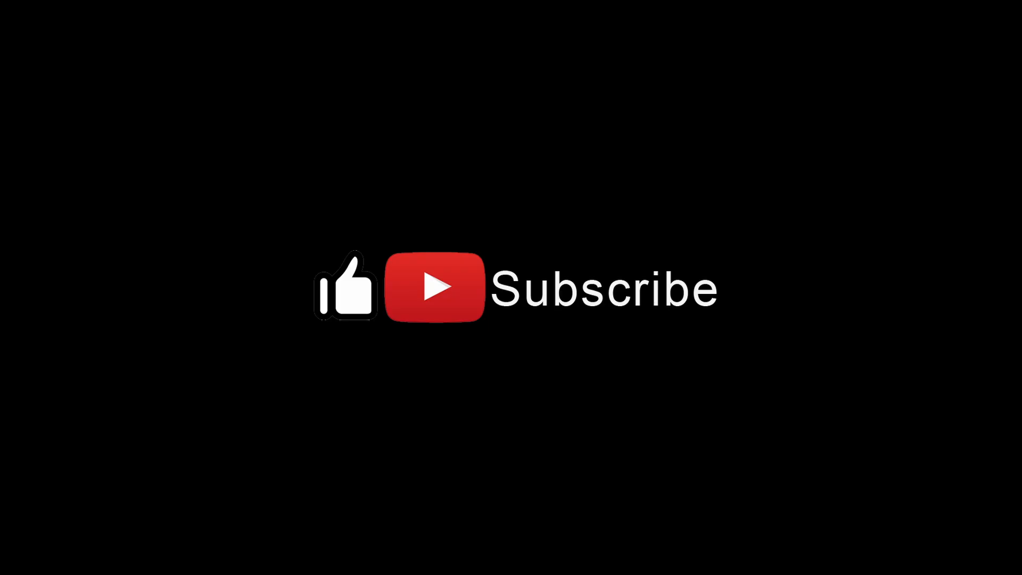